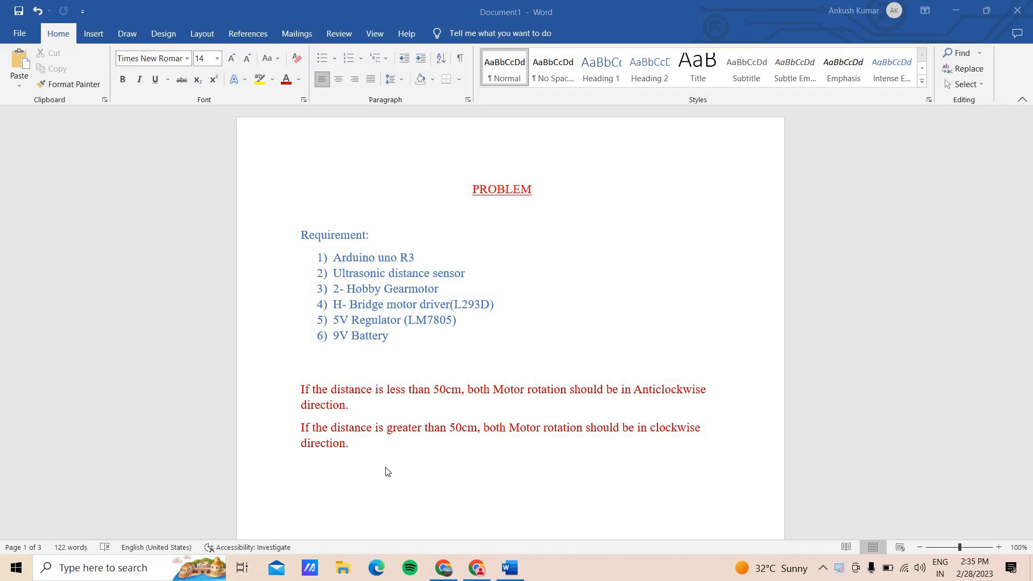
Switch to the Tinkercad dashboard in the browser and create a new circuit design.
click(453, 568)
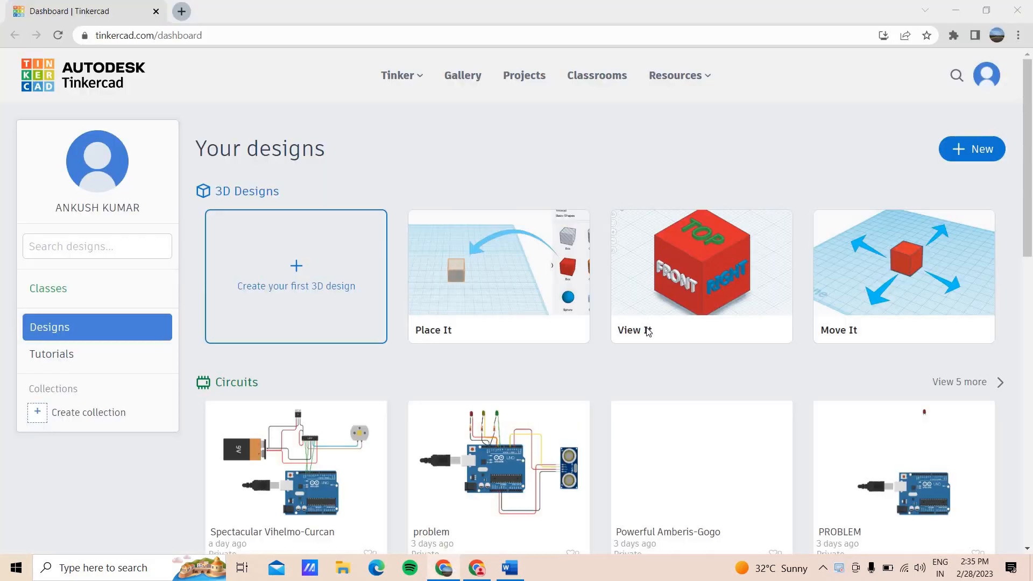
click(961, 155)
click(932, 225)
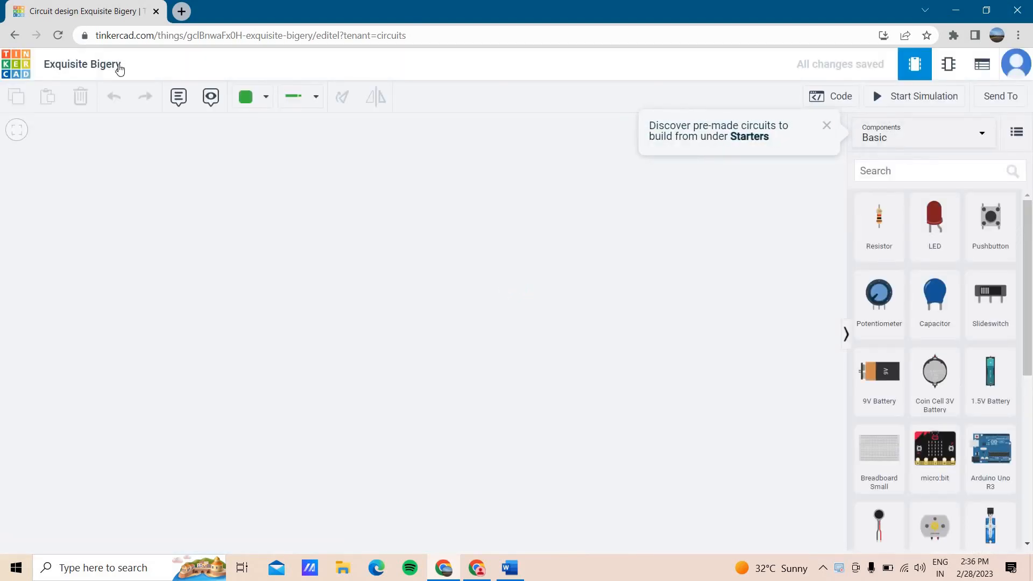
Rename the circuit design as problem.
click(120, 66)
key(BackSpace)
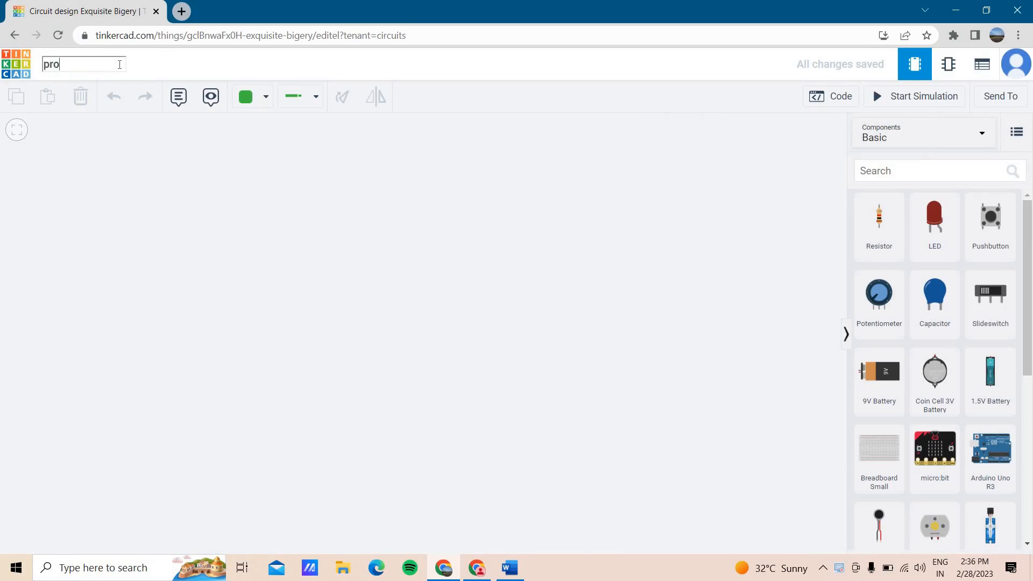
key(Escape)
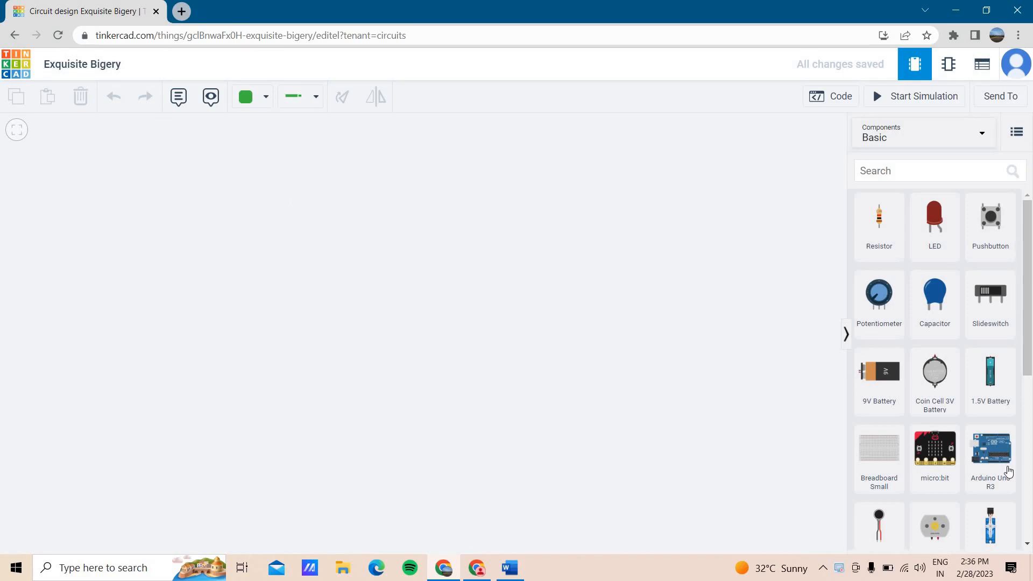
Place an Arduino Uno R3 in the workspace and add a four-pin HC-SR04 ultrasonic distance sensor beside it.
drag(964, 455, 402, 436)
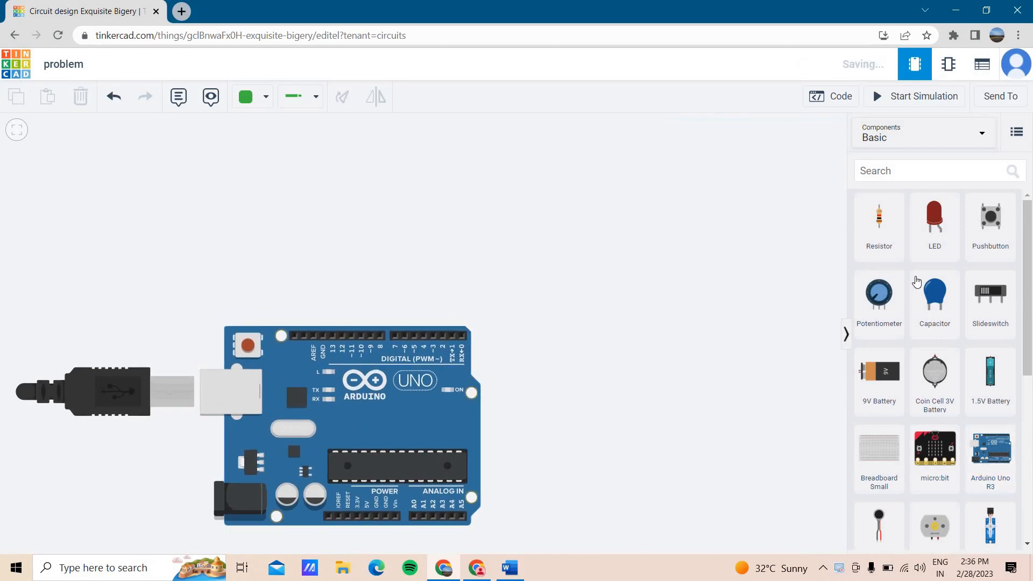
click(921, 172)
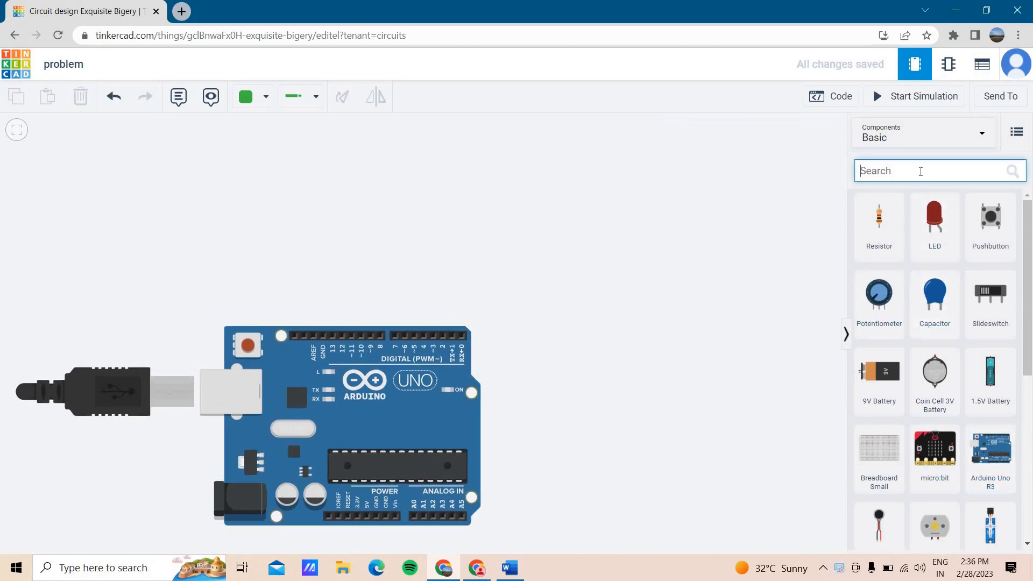
text(ultr)
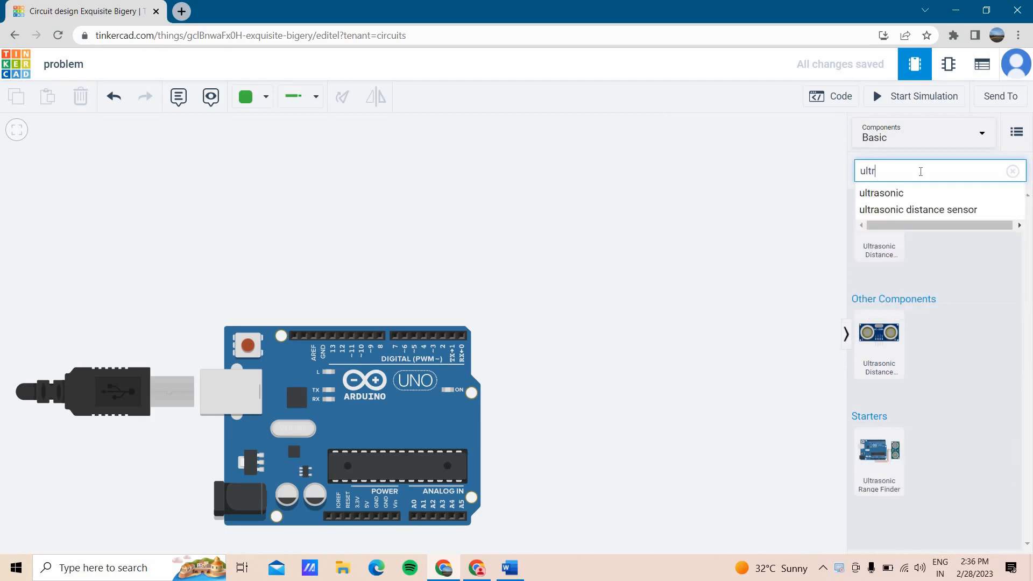
key(Down)
key(Down)
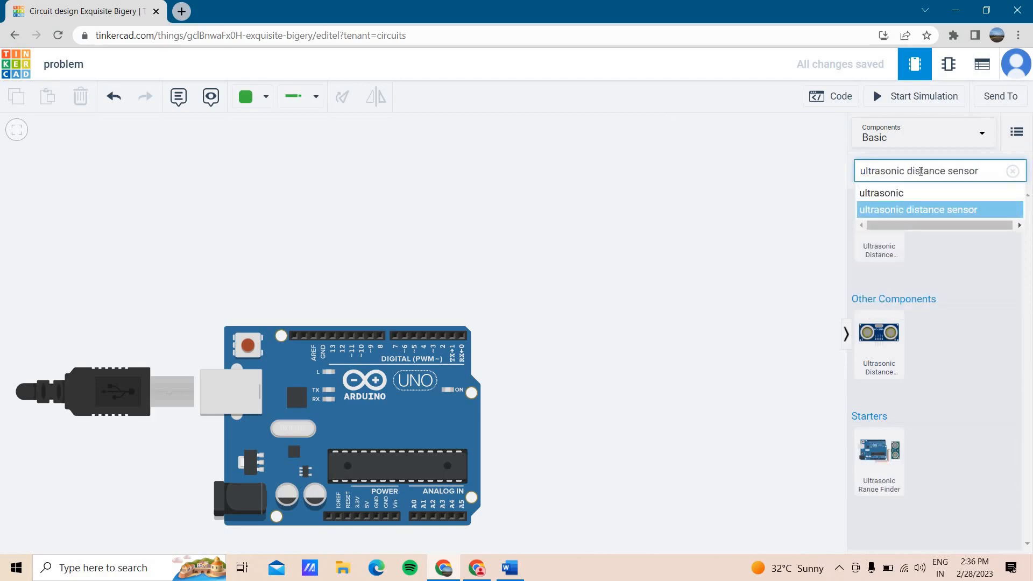
key(Return)
drag(883, 352, 684, 397)
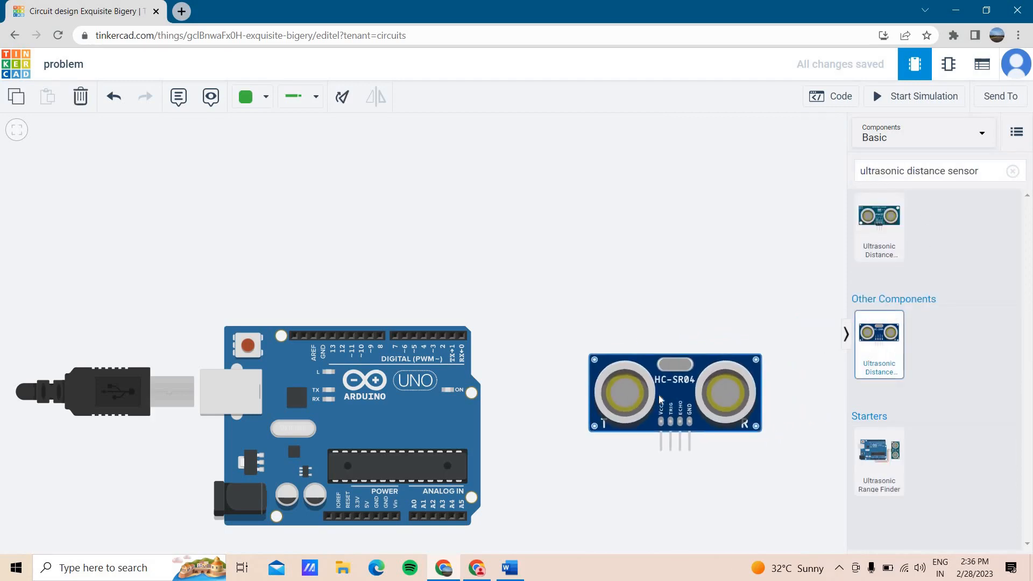
Rotate the ultrasonic sensor 90° clockwise so its pins face the Arduino, adjust its position, and clear the component search.
click(343, 96)
click(343, 96)
click(343, 96)
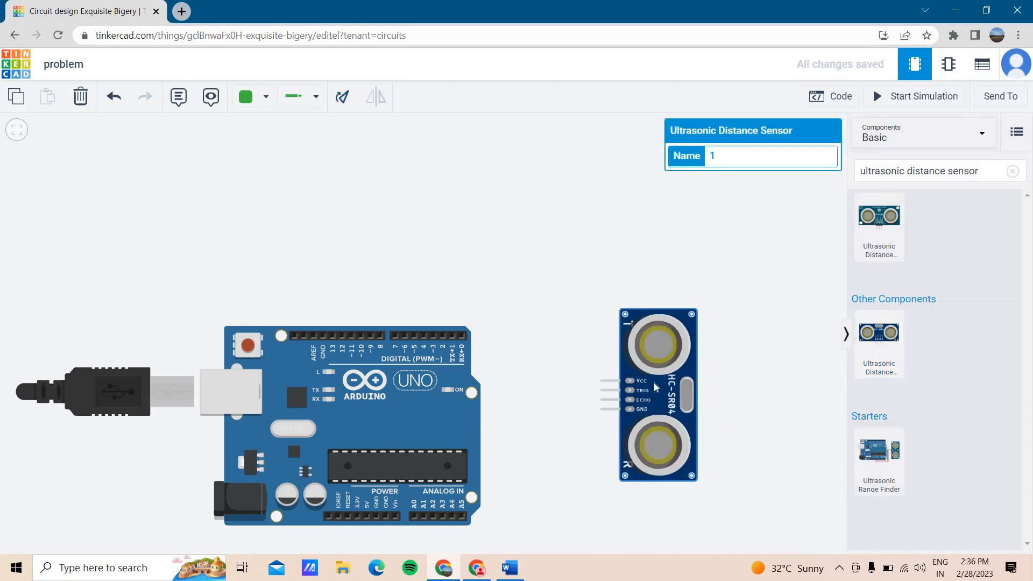
drag(668, 408, 670, 414)
drag(552, 266, 521, 208)
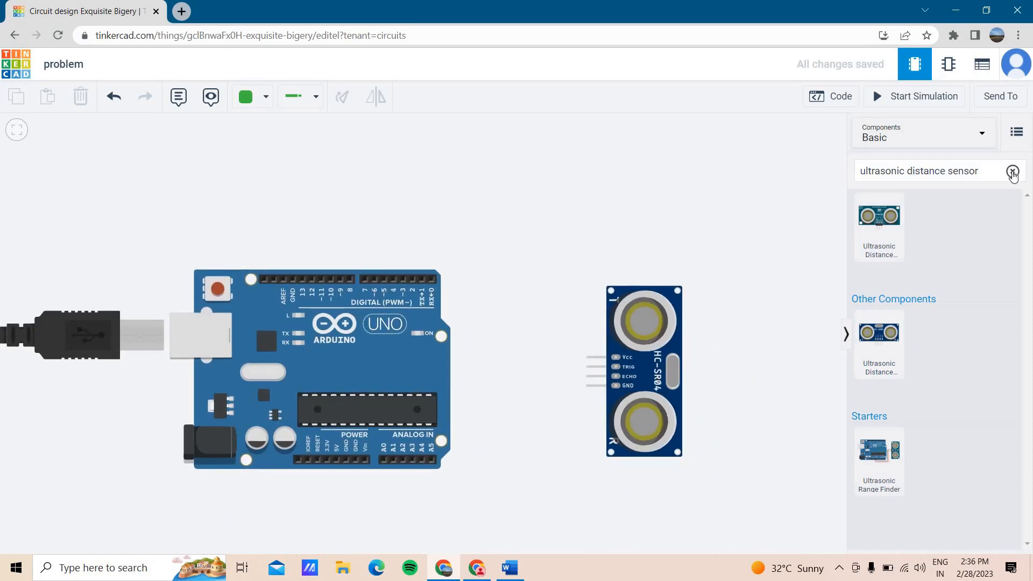
click(1012, 171)
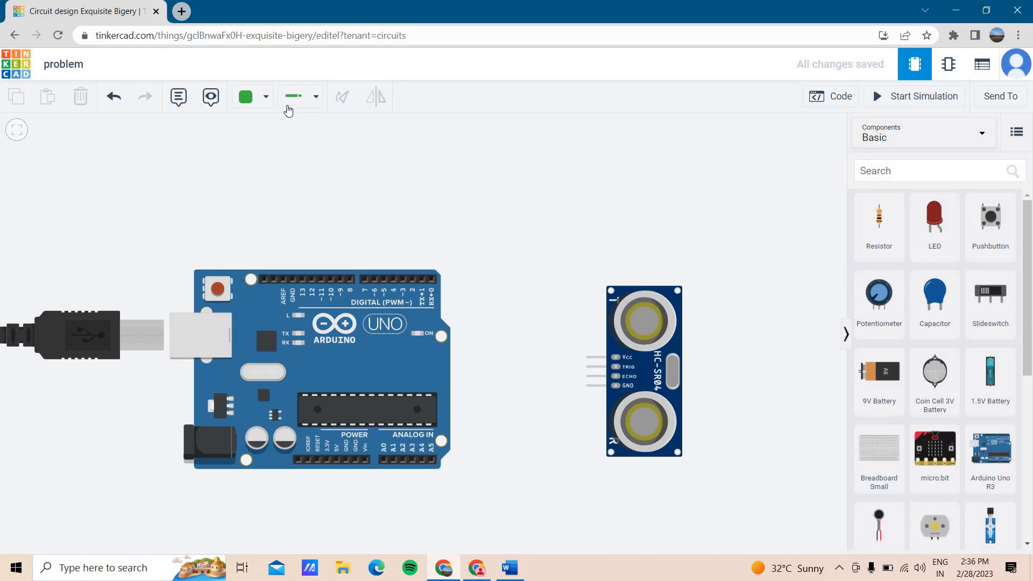
Wire the sensor's VCC pin to the Arduino's 5V pin in red, routing it below the board.
click(269, 99)
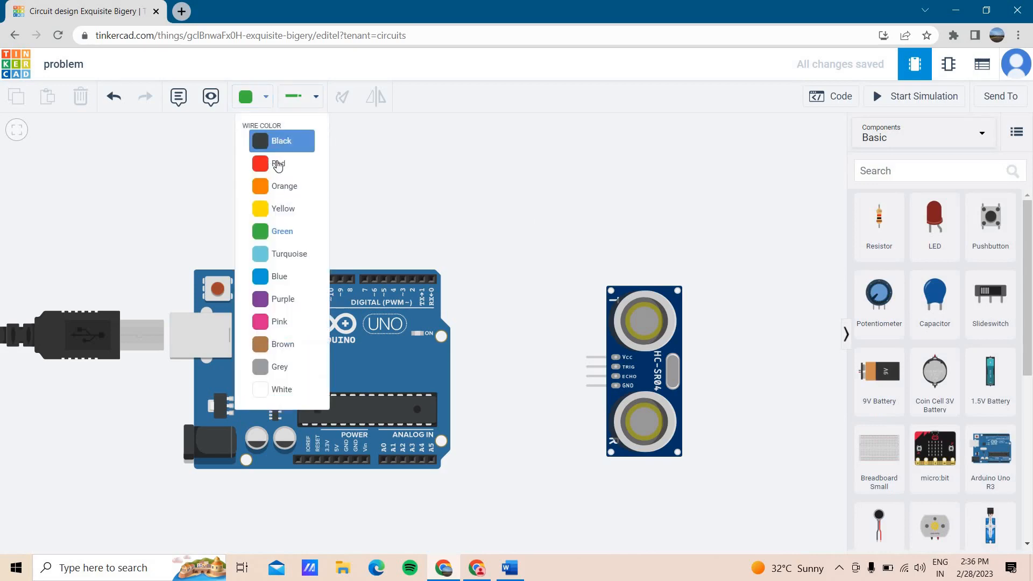
click(278, 164)
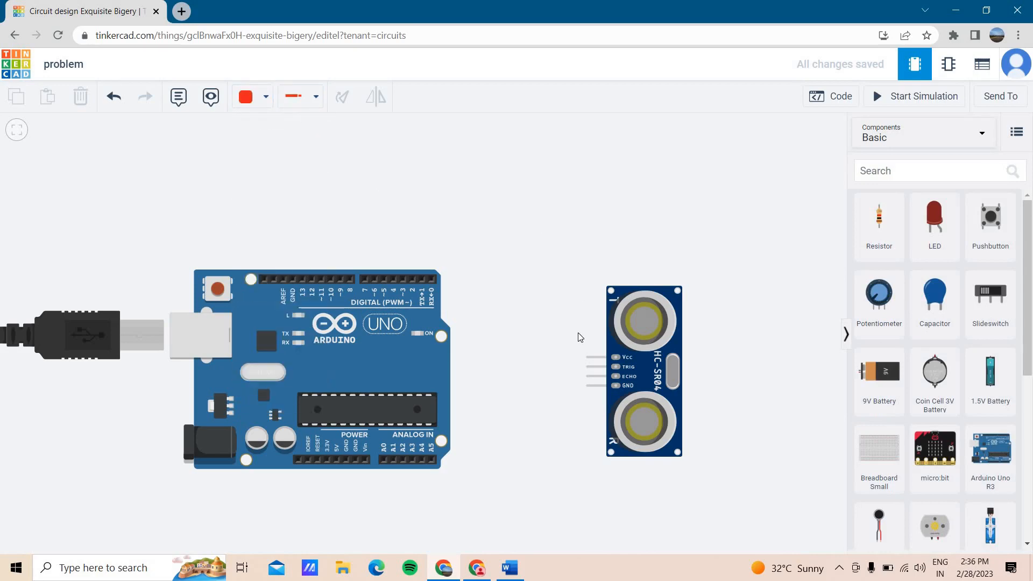
click(588, 357)
click(540, 359)
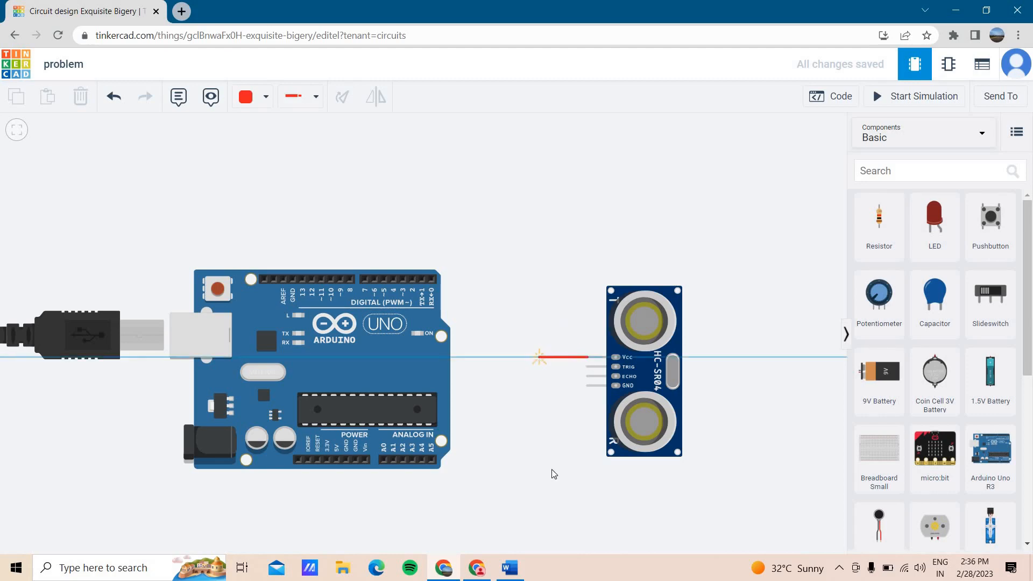
click(538, 525)
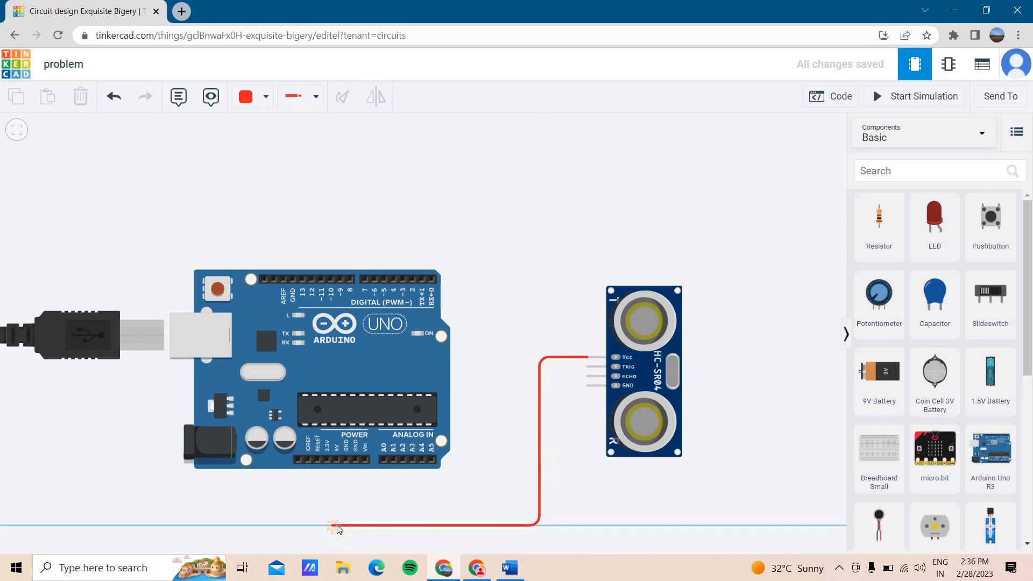
click(337, 526)
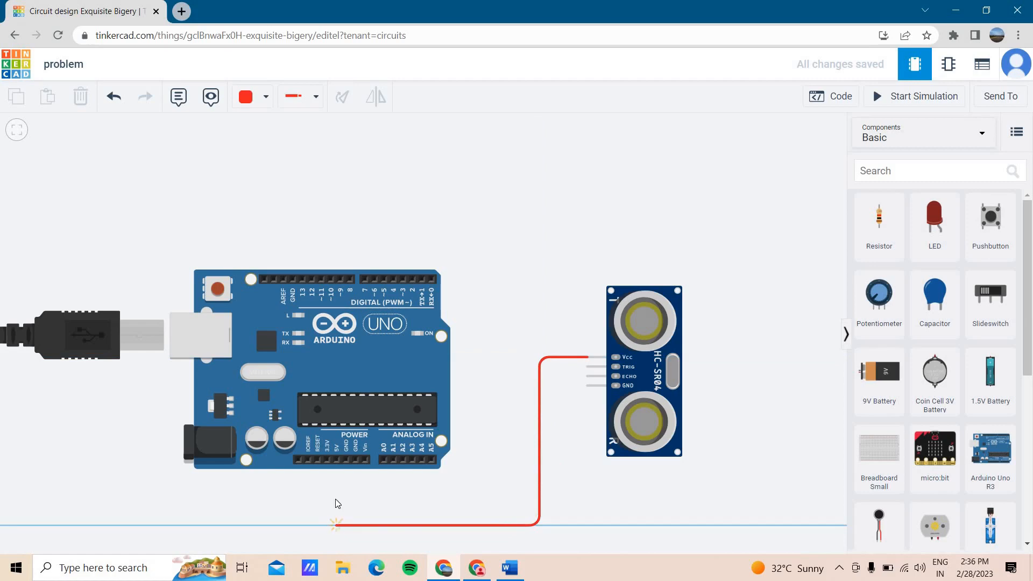
click(336, 460)
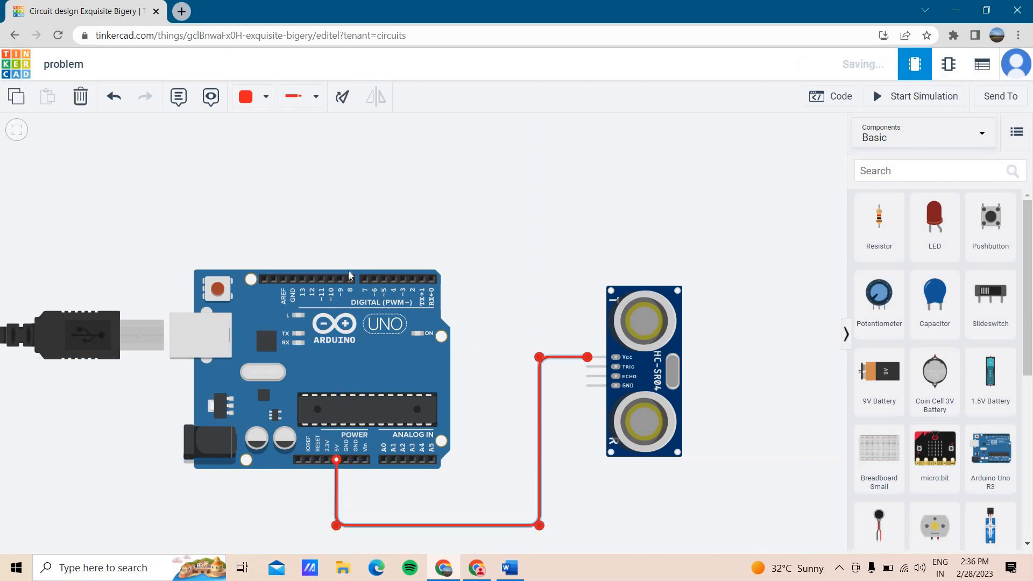
click(285, 146)
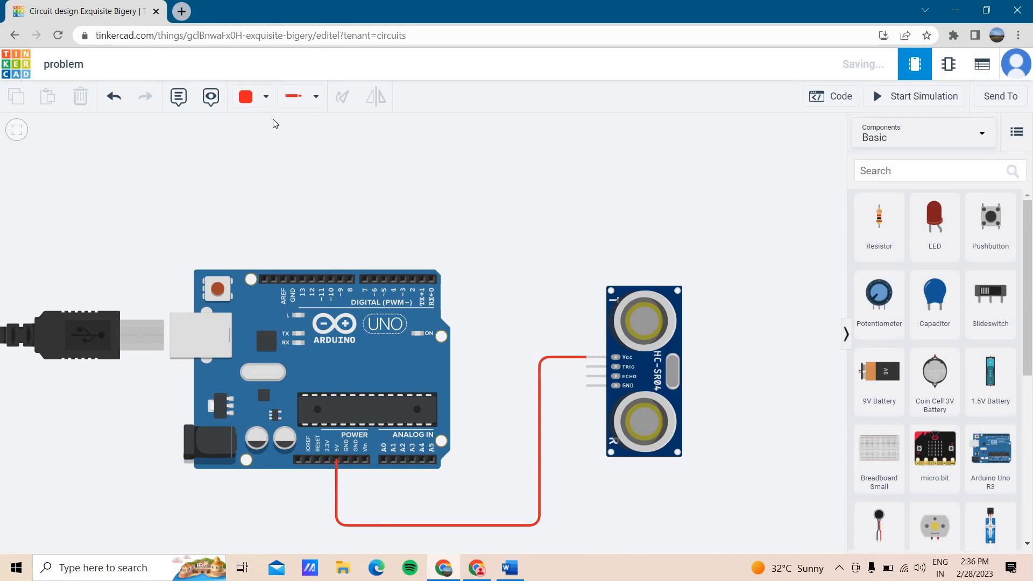
Wire the sensor's GND pin to the Arduino's power-side GND in black, routed inside the red wire with its last bend straightened.
click(265, 97)
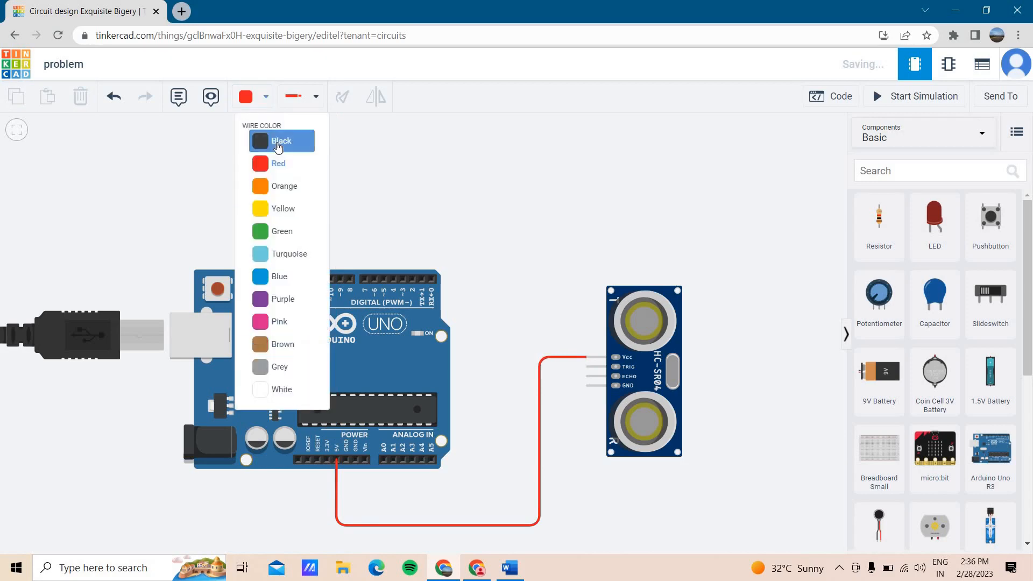
click(278, 143)
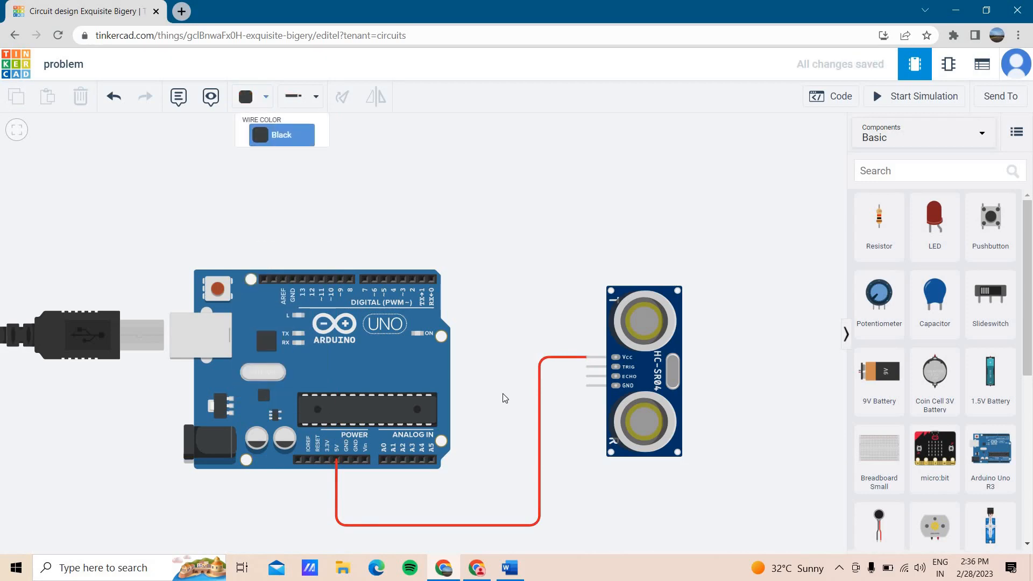
click(587, 385)
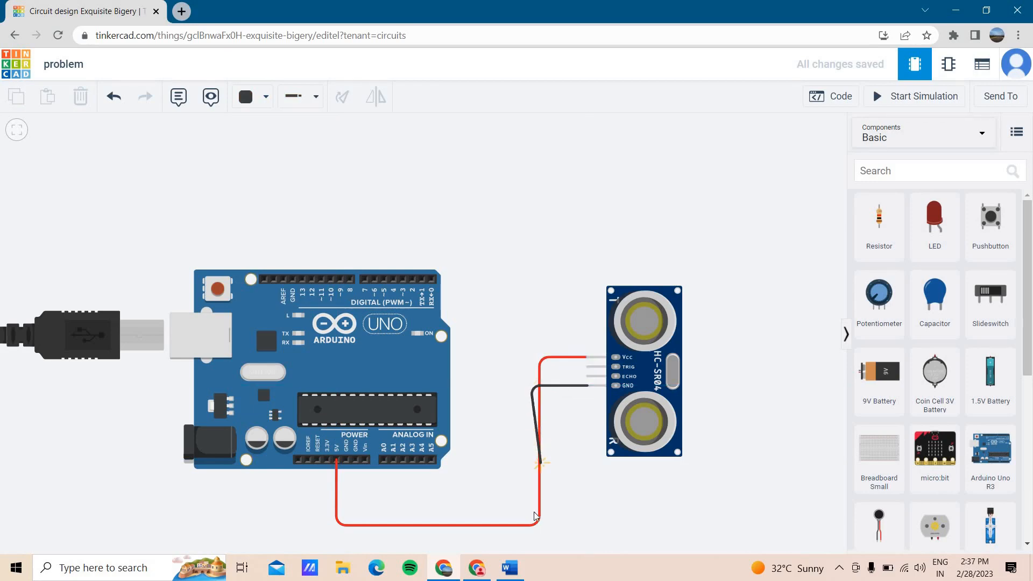
click(441, 518)
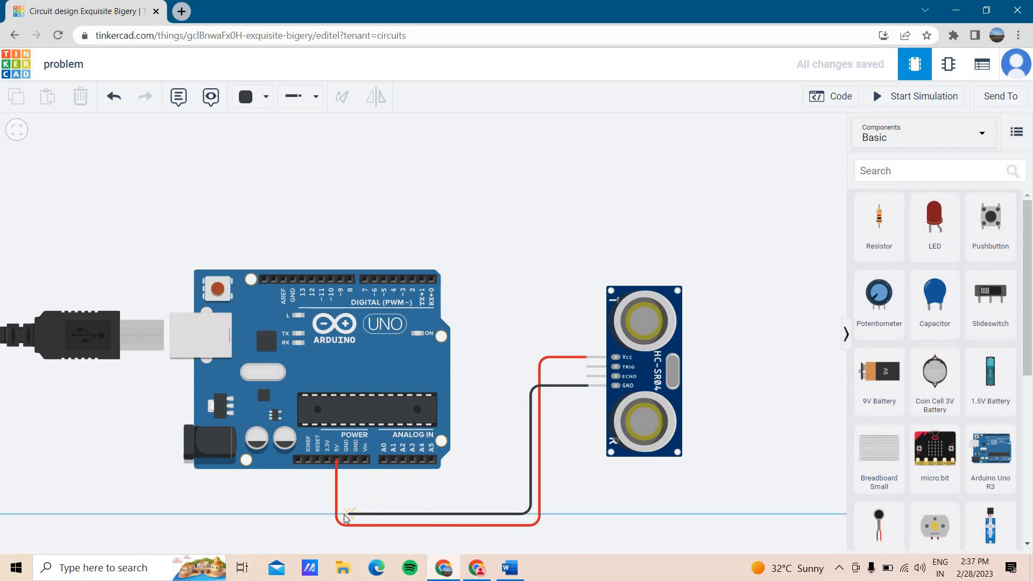
click(346, 460)
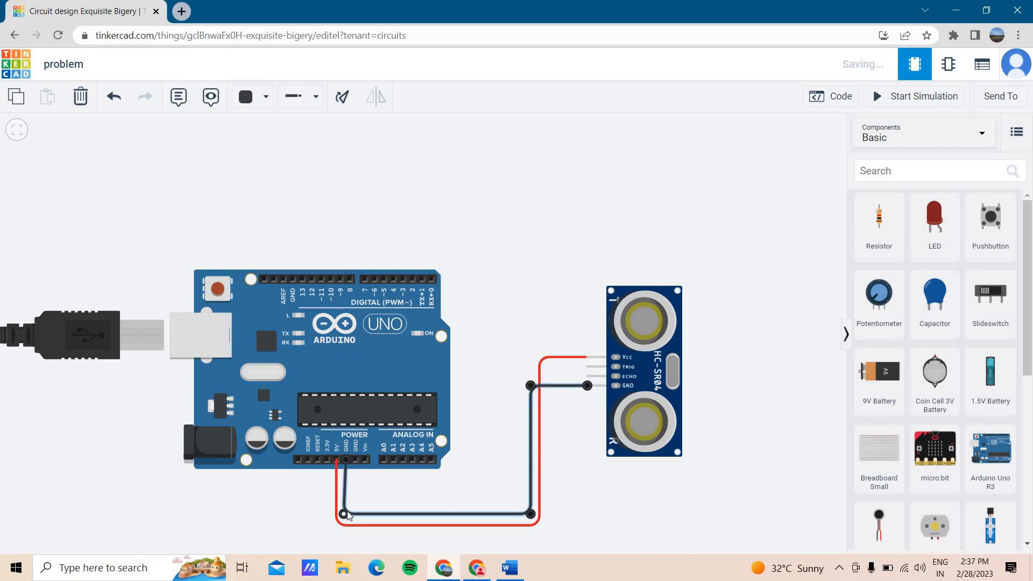
drag(346, 513, 348, 513)
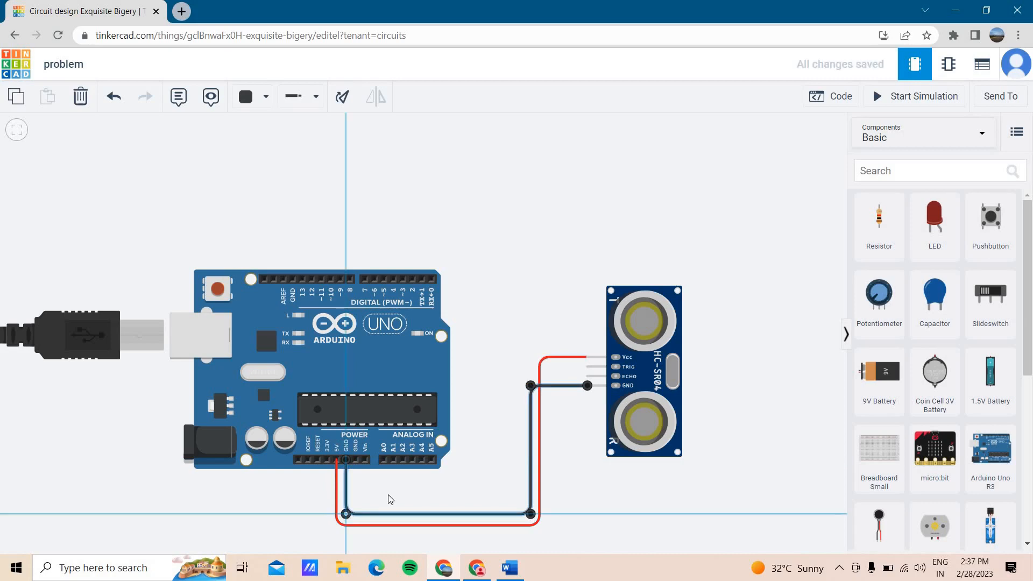
click(478, 483)
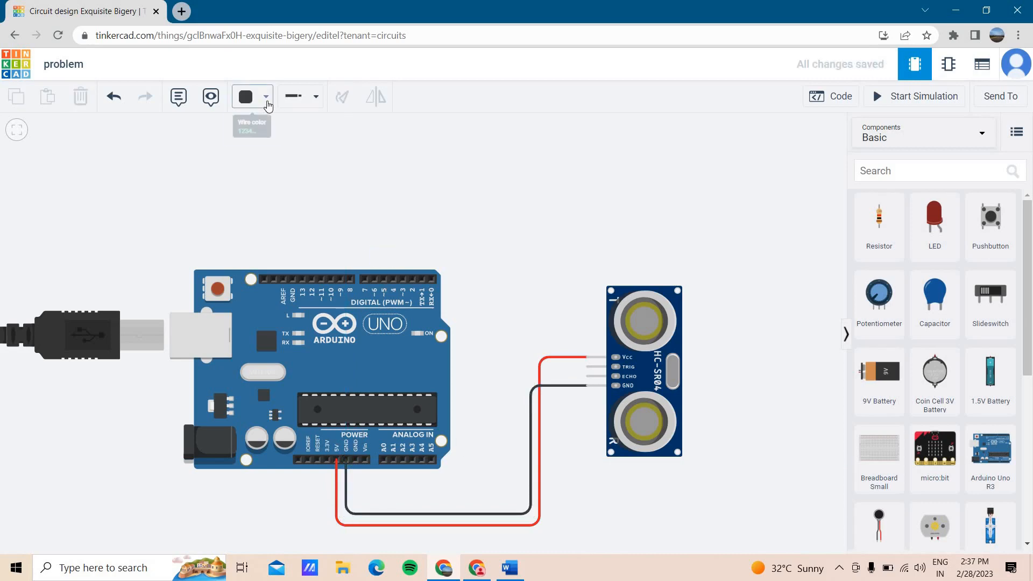
Wire the sensor's ECHO pin to the Arduino's digital pin 2 in green, routing it above the board.
click(266, 102)
click(280, 232)
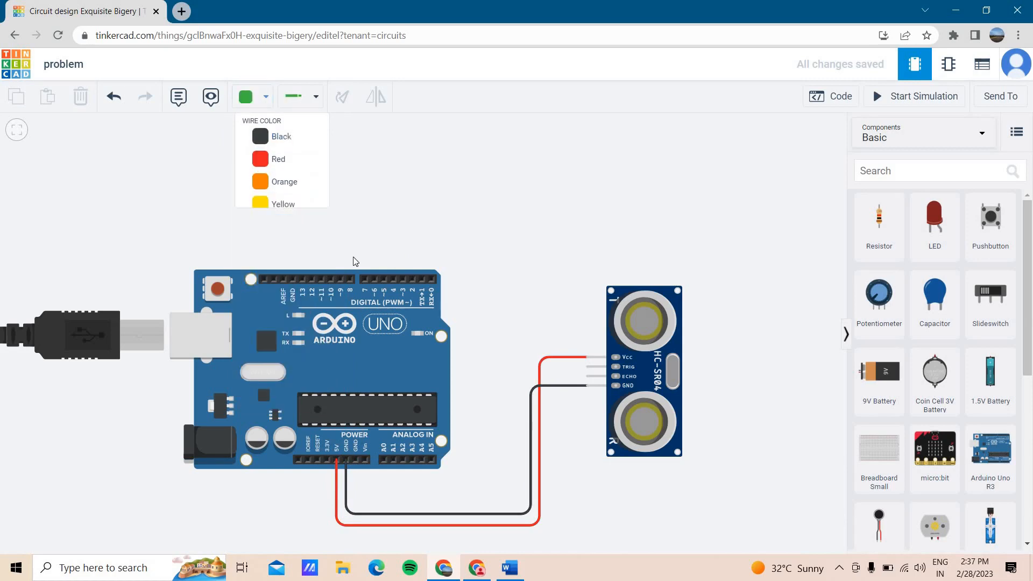
click(587, 377)
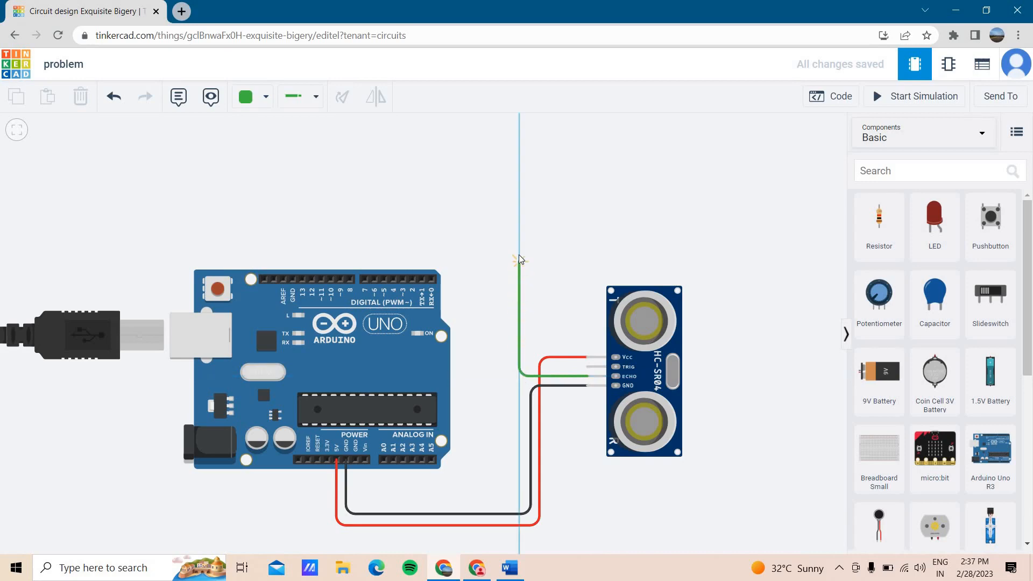
click(461, 261)
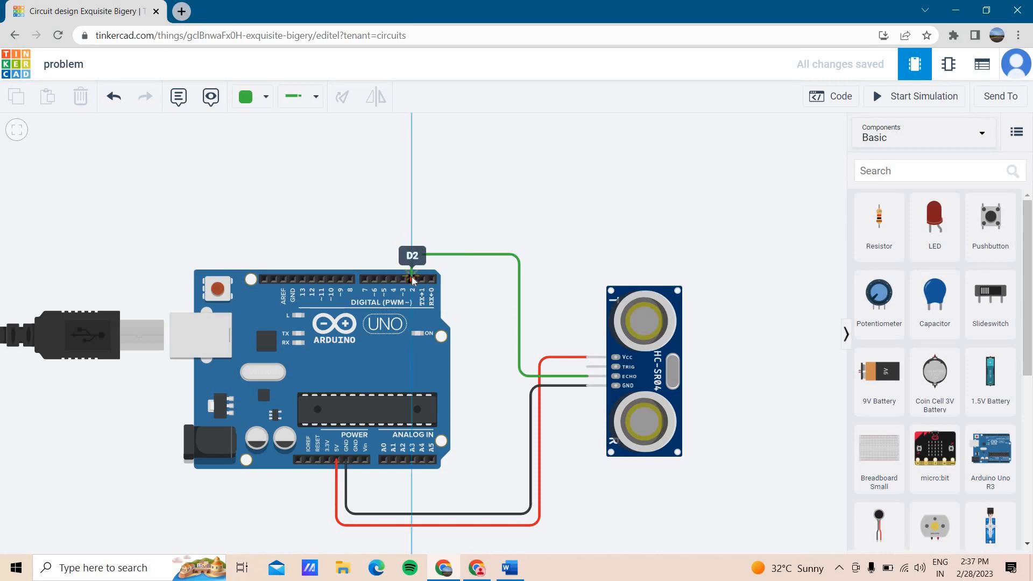
click(413, 279)
click(465, 233)
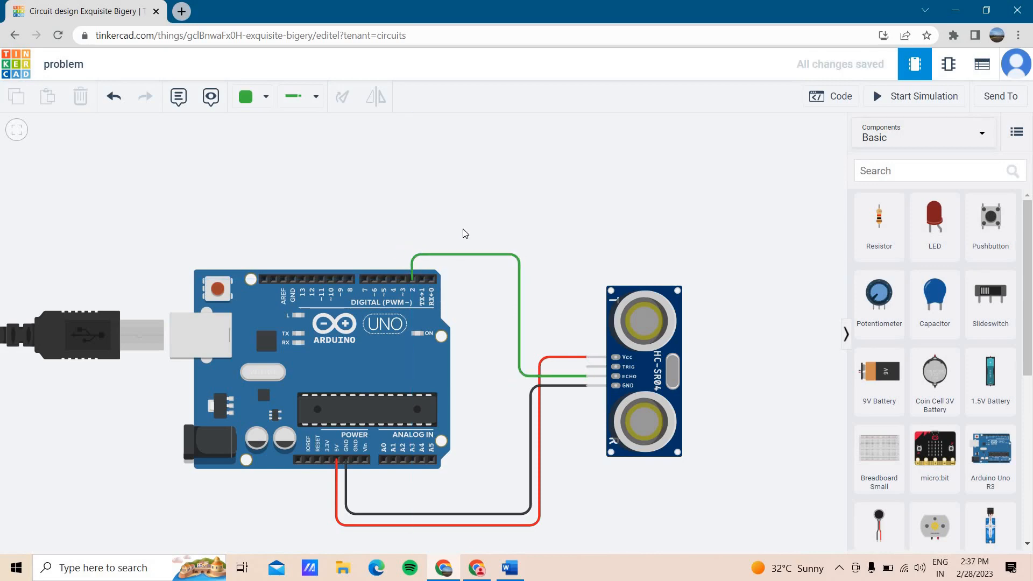
Wire the sensor's TRIG pin to the Arduino's digital pin 5 in brown, routing it above the green wire with its last bend straightened.
click(266, 107)
click(283, 345)
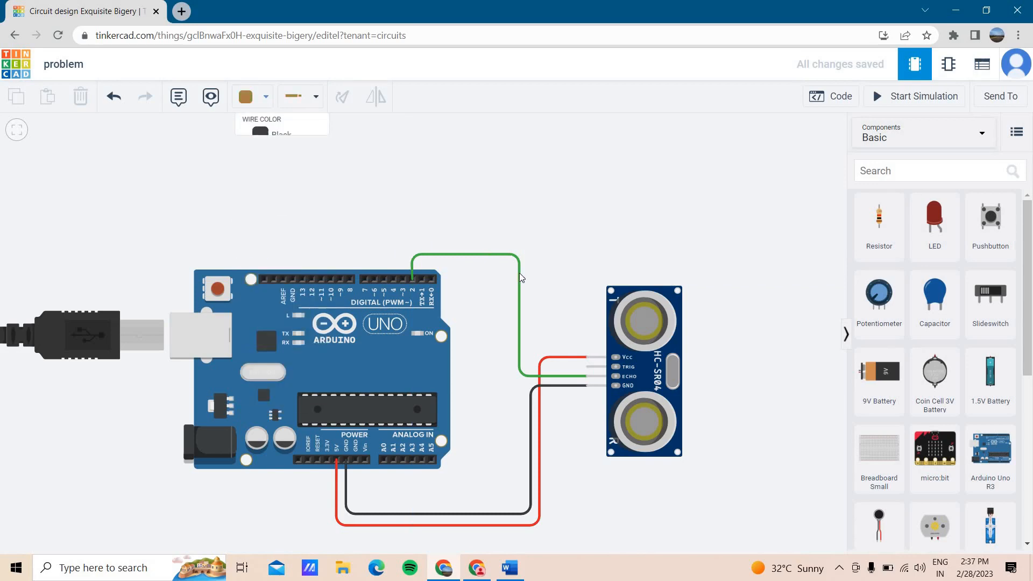
click(587, 367)
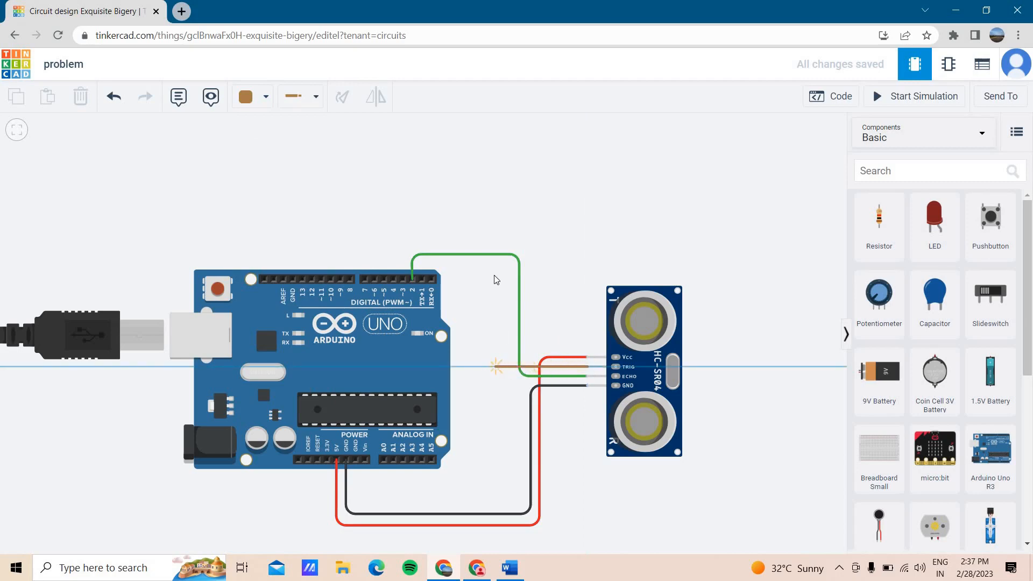
click(496, 367)
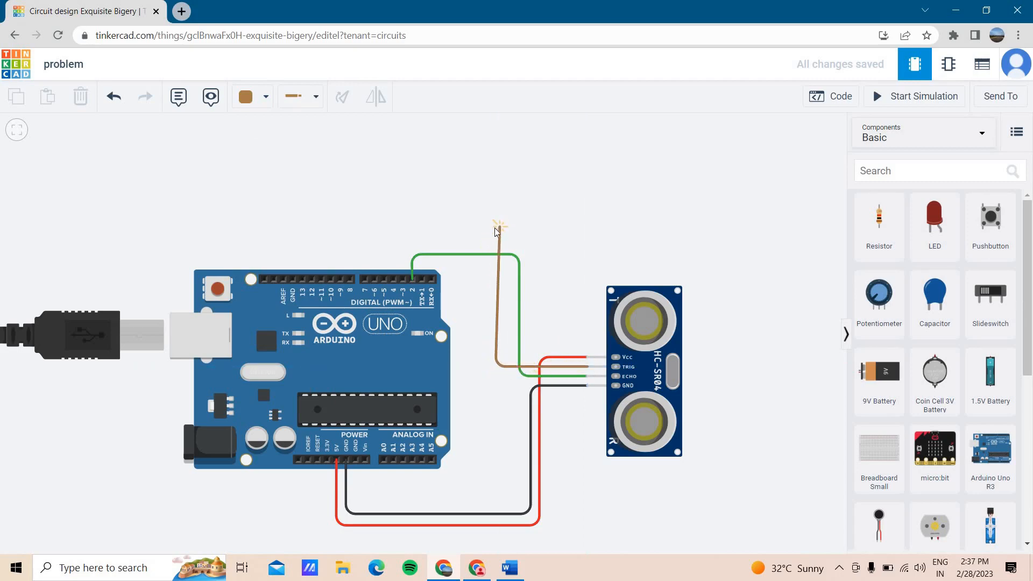
click(496, 229)
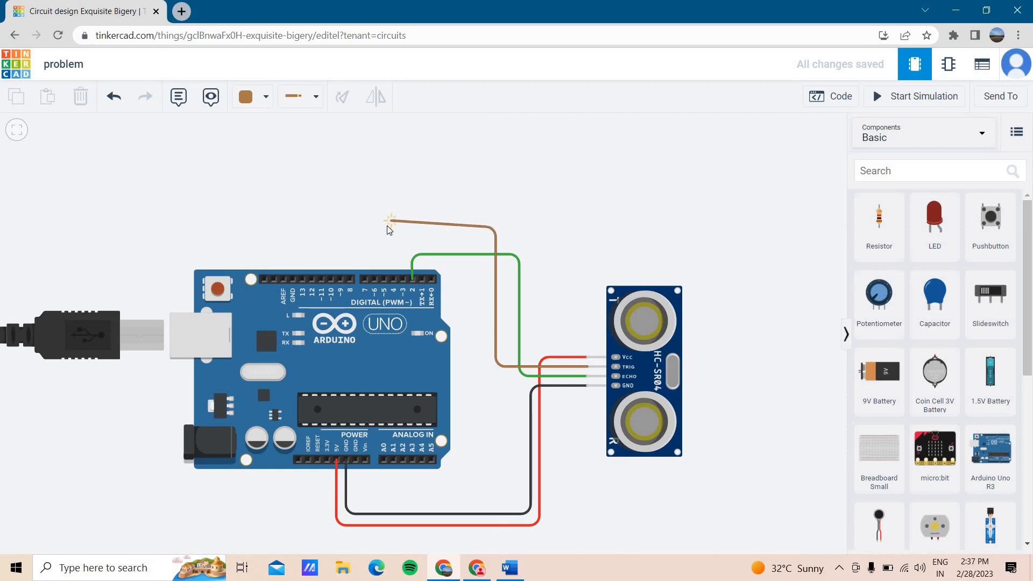
click(385, 261)
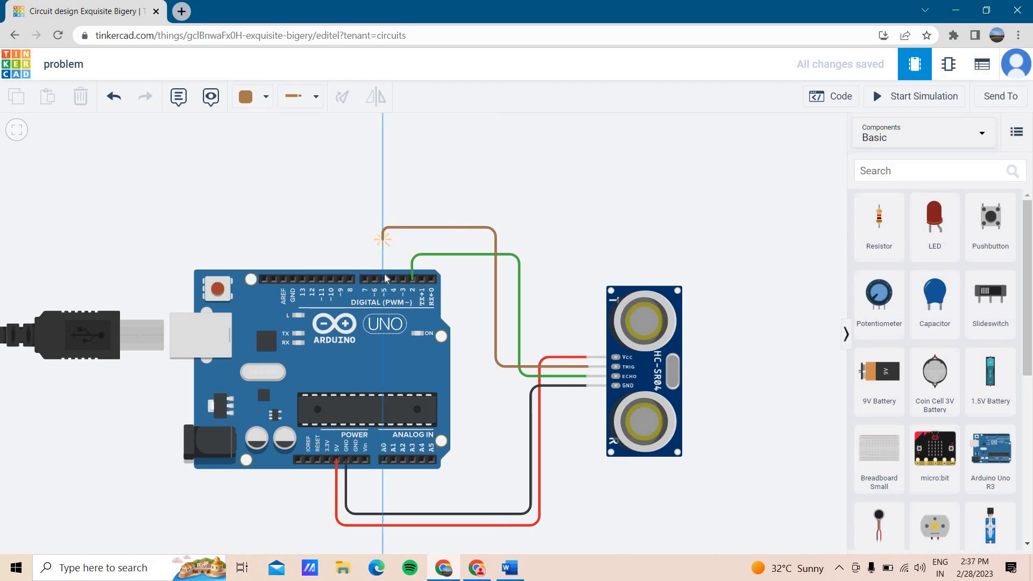
click(387, 280)
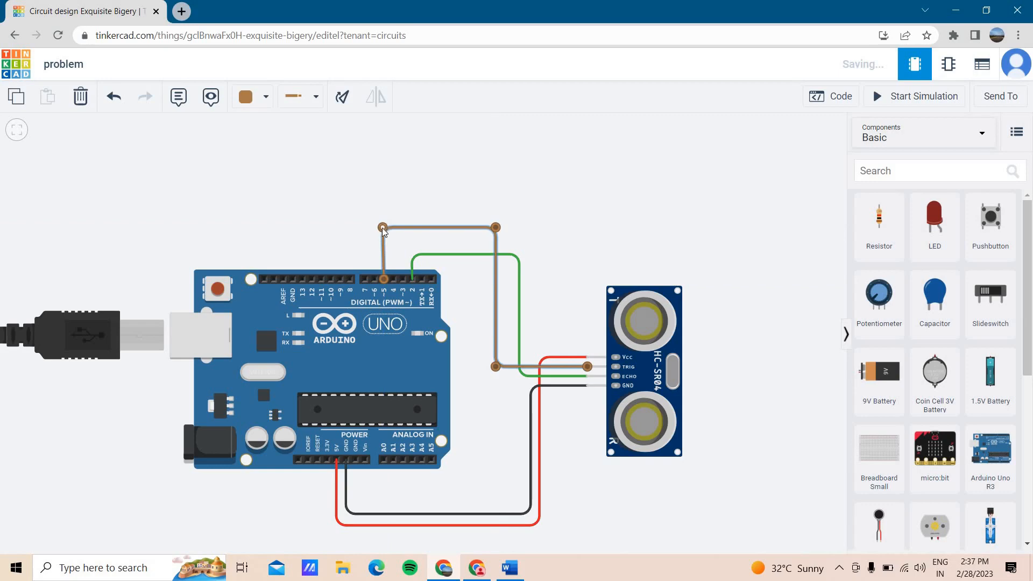
drag(384, 228, 385, 228)
click(535, 214)
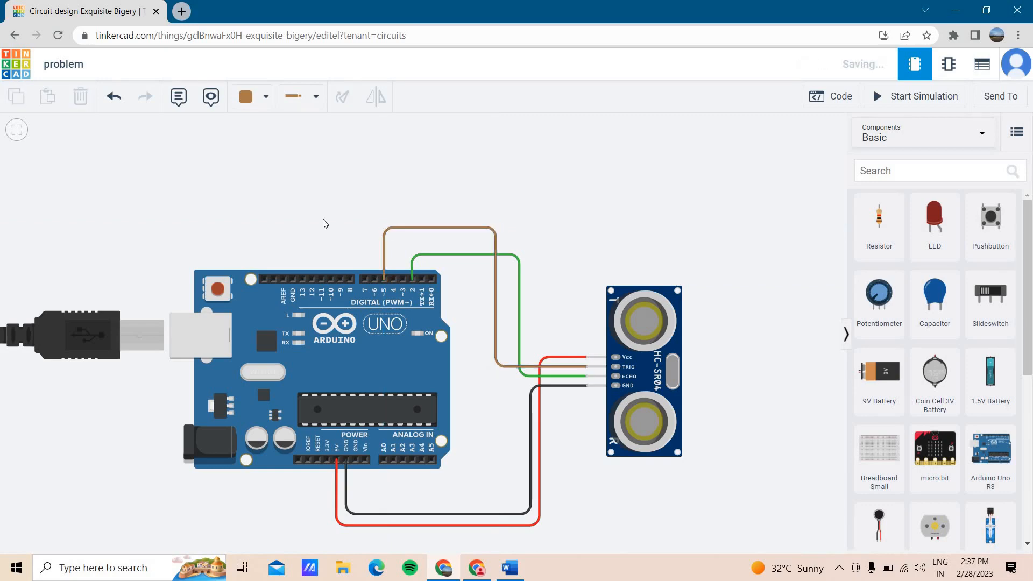
Add a 9V battery above the Arduino and rotate it 180° so its terminals face the sensor side.
click(18, 137)
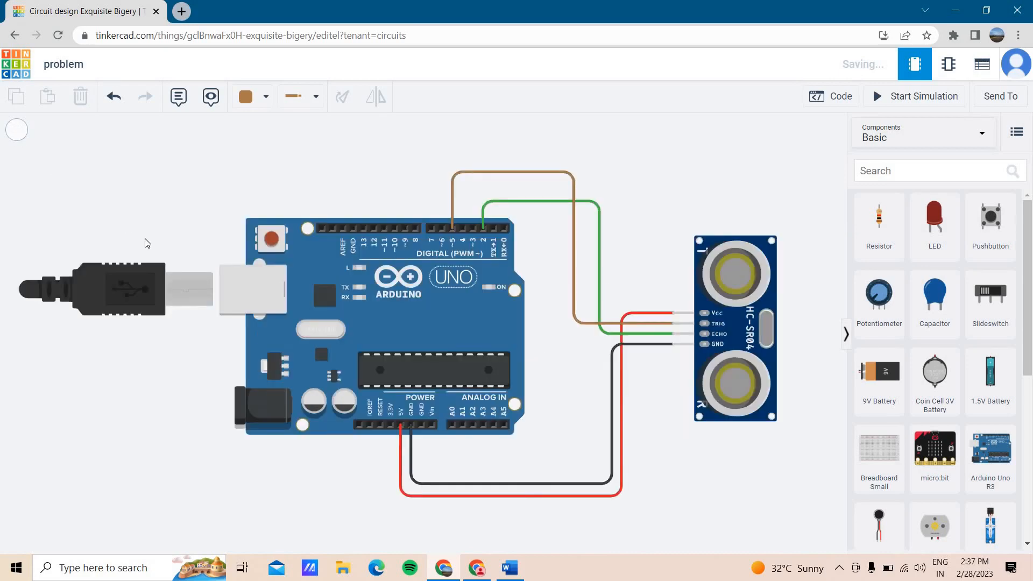
scroll(147, 243, down, 5)
scroll(307, 182, up, 3)
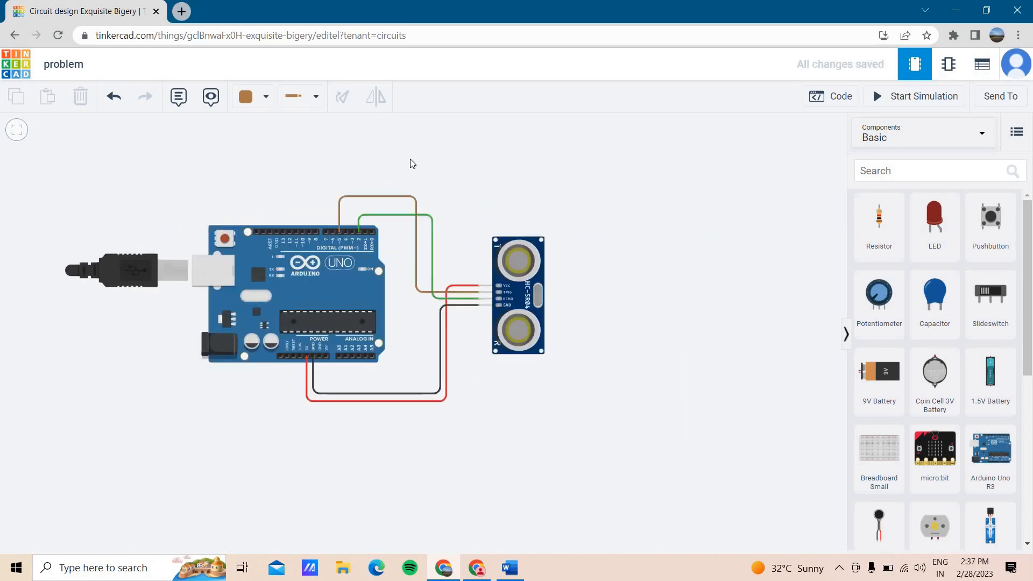
drag(461, 177, 511, 315)
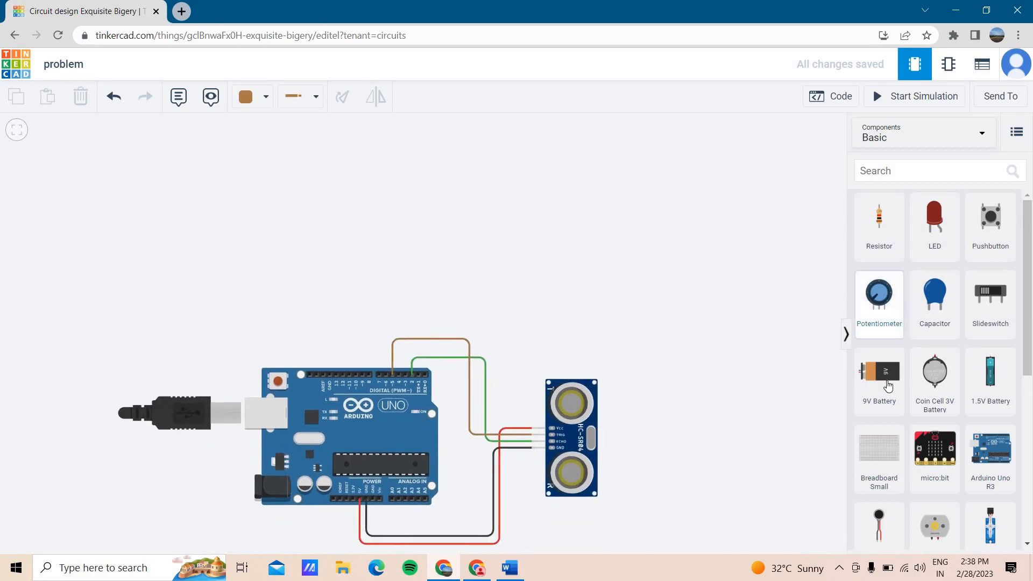
drag(879, 371, 259, 260)
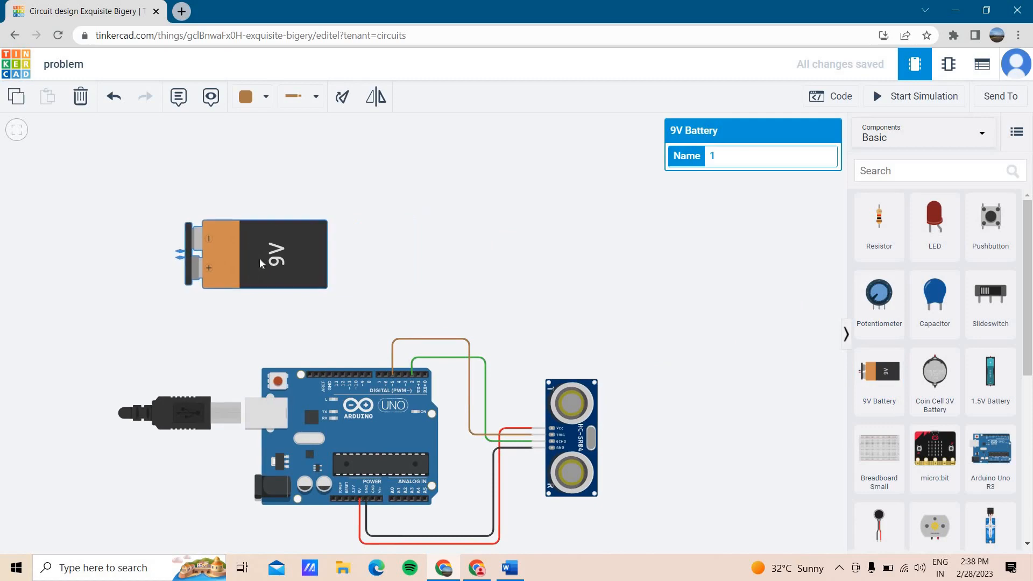
click(343, 100)
click(343, 100)
click(343, 100)
click(342, 100)
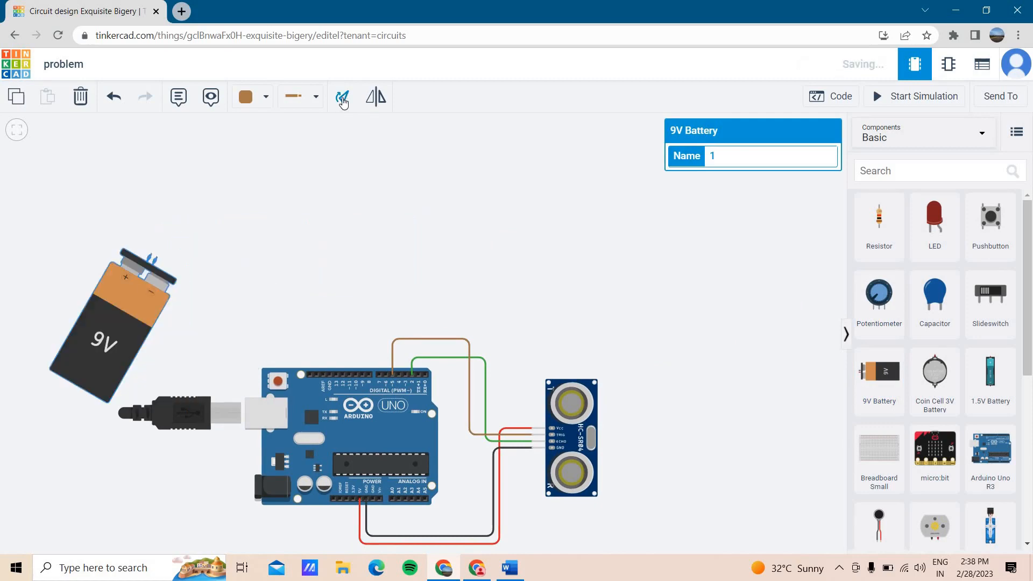
click(343, 101)
click(343, 100)
drag(91, 267, 343, 260)
click(343, 261)
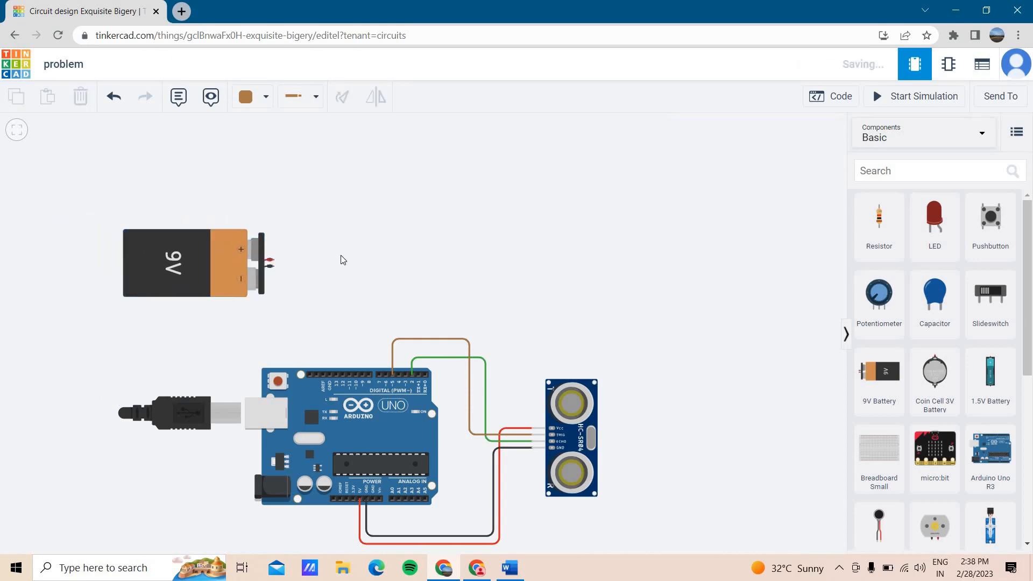
Mirror the 9V battery to put its positive terminal below the negative one, and move it slightly closer to the Arduino.
click(203, 258)
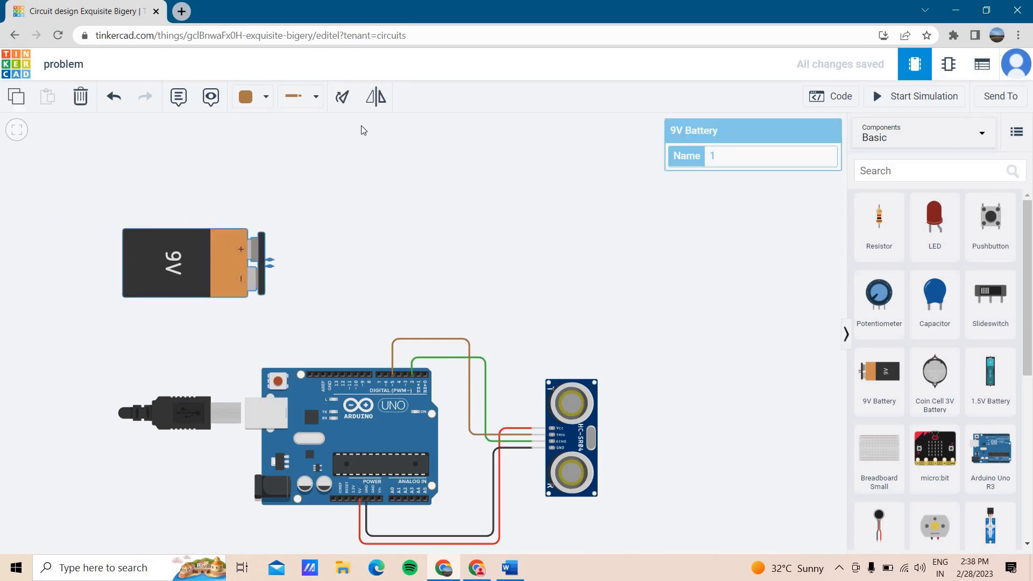
click(381, 99)
click(399, 240)
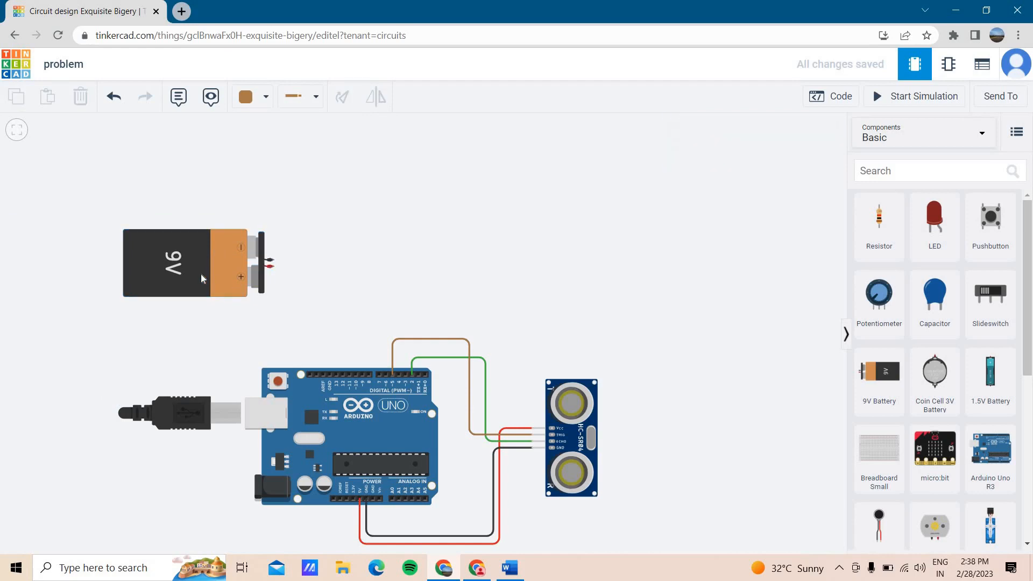
drag(212, 286, 225, 301)
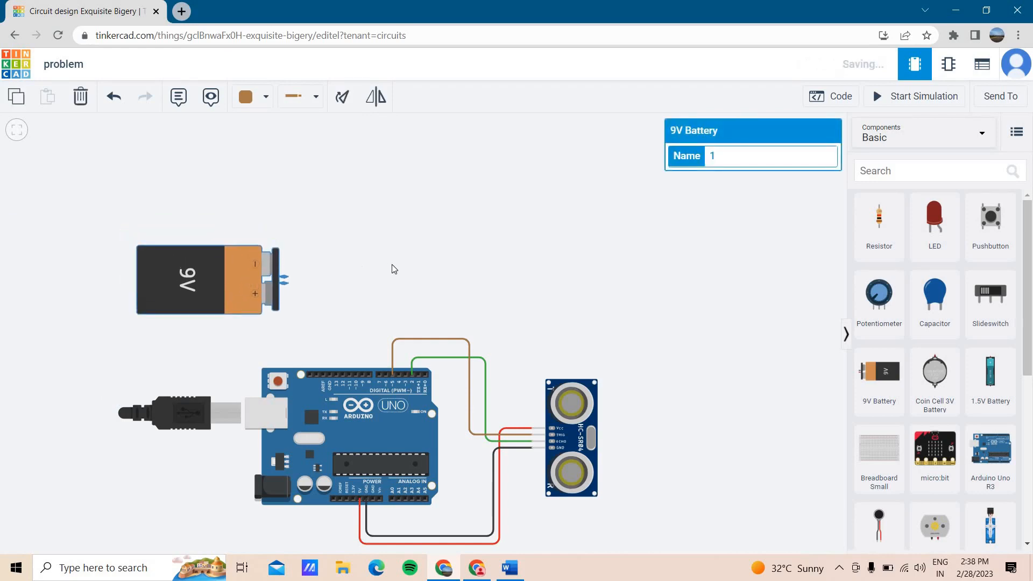
click(440, 253)
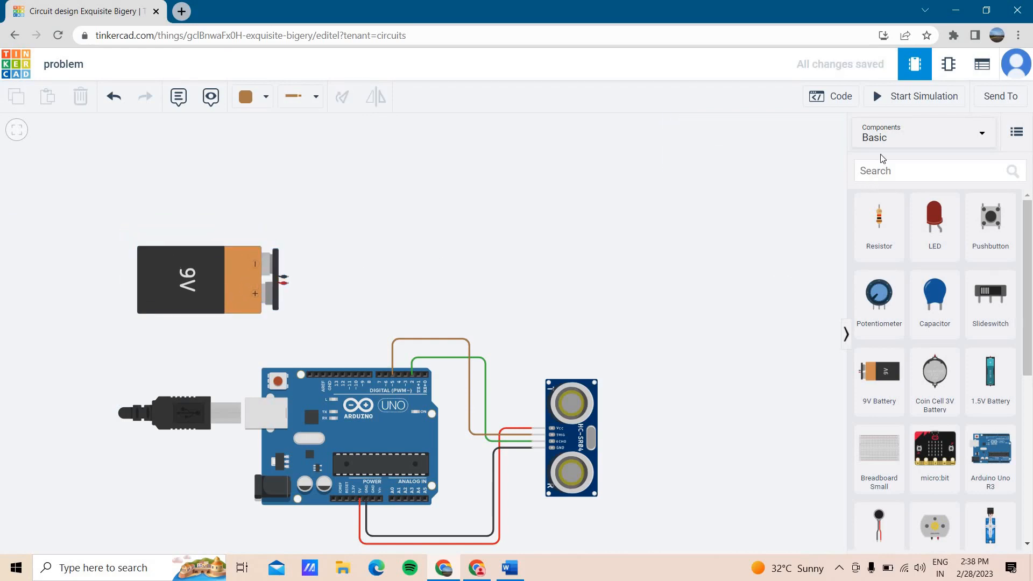
Find the 5V Regulator [LM7805], place it above and beyond the battery's terminals, and clear the component search.
click(875, 172)
text(5)
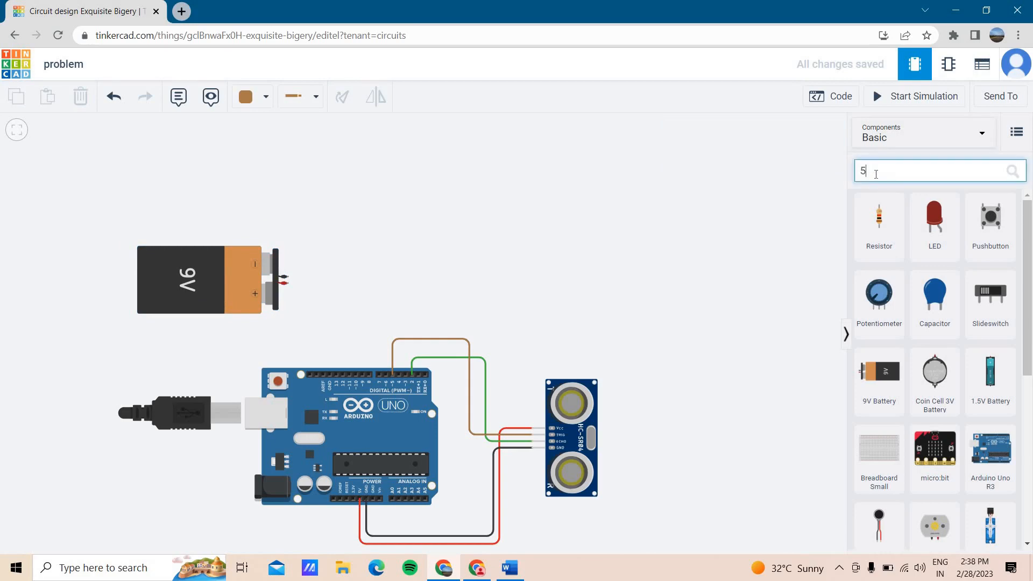
text(v re)
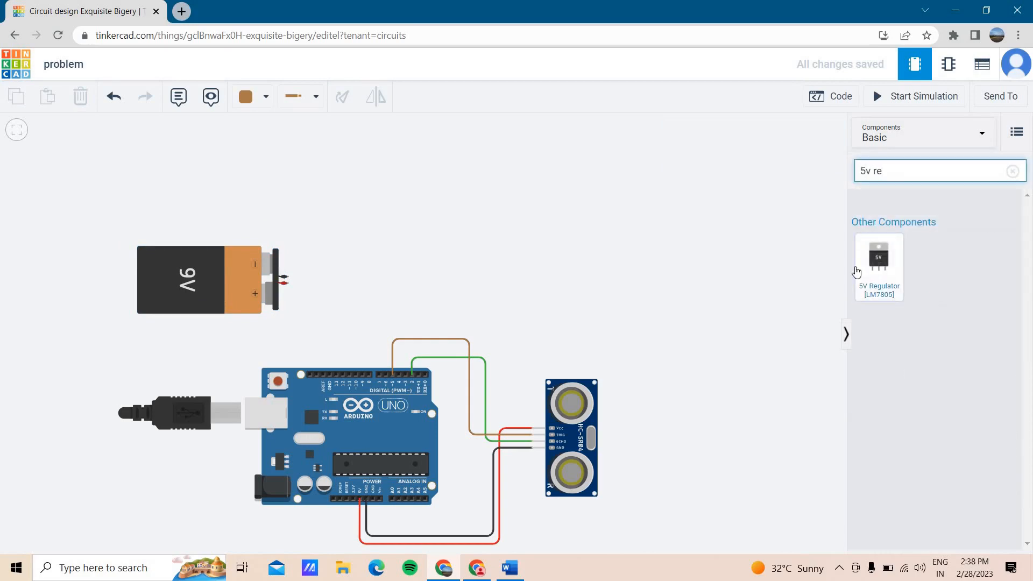
drag(857, 273, 371, 201)
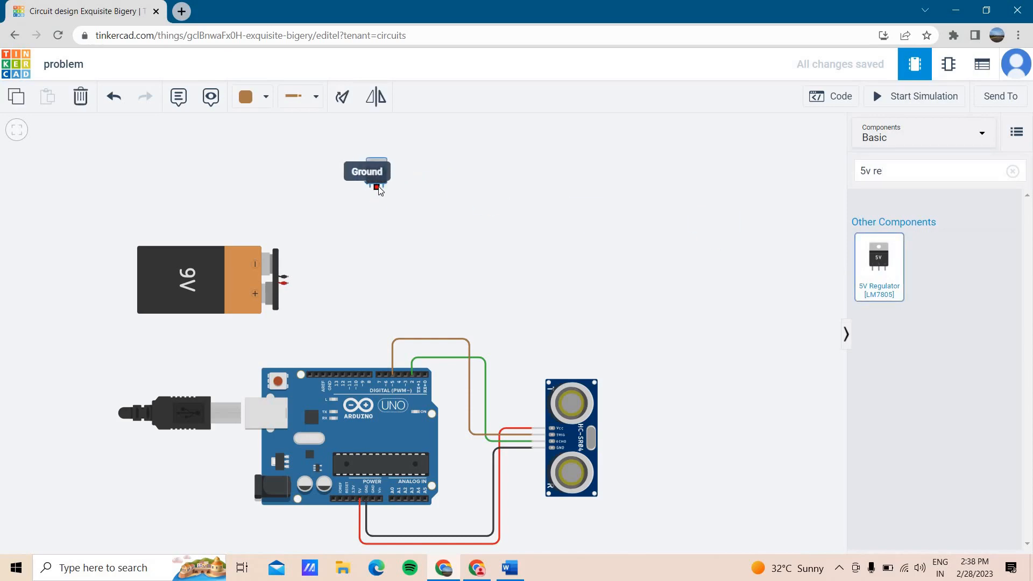
click(821, 210)
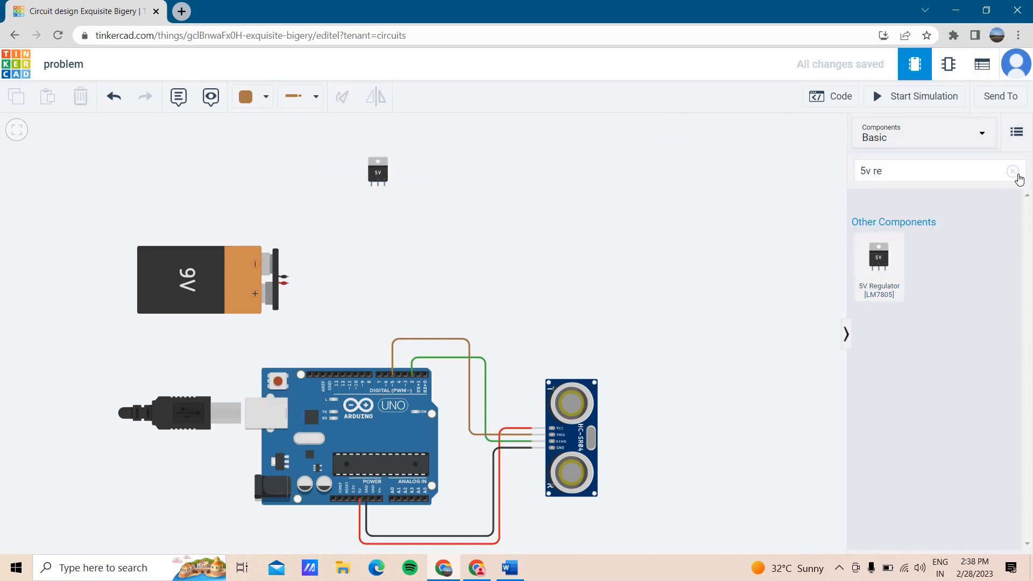
click(1012, 172)
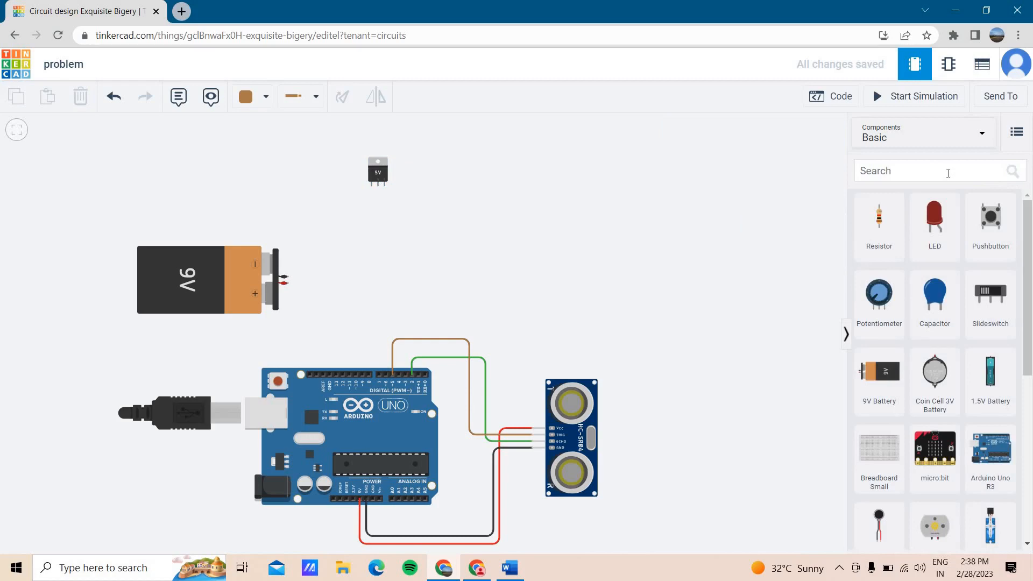
Find the L293D H-bridge motor driver and place it between the 5V regulator and the Arduino.
click(948, 172)
text(l2)
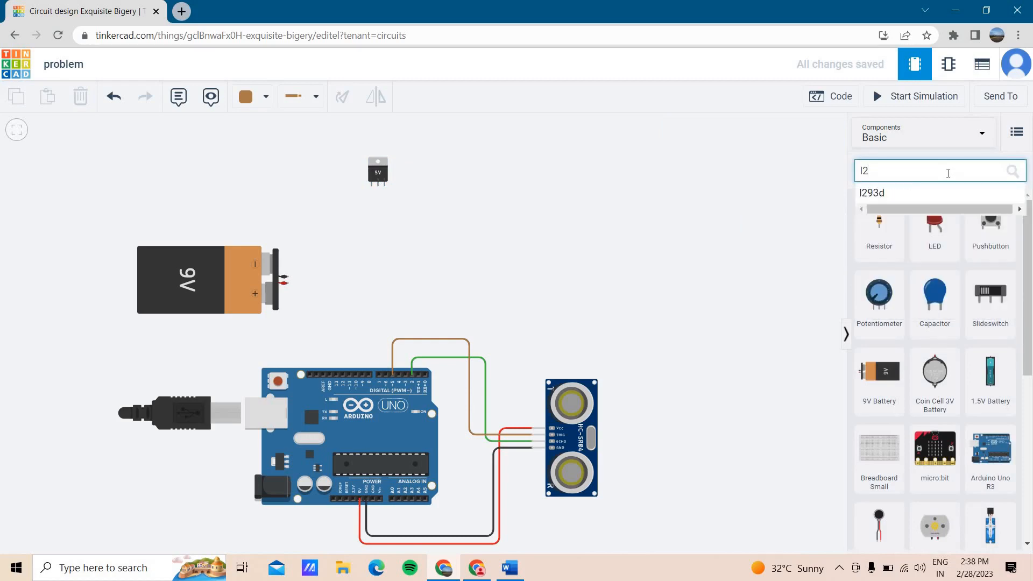
key(Down)
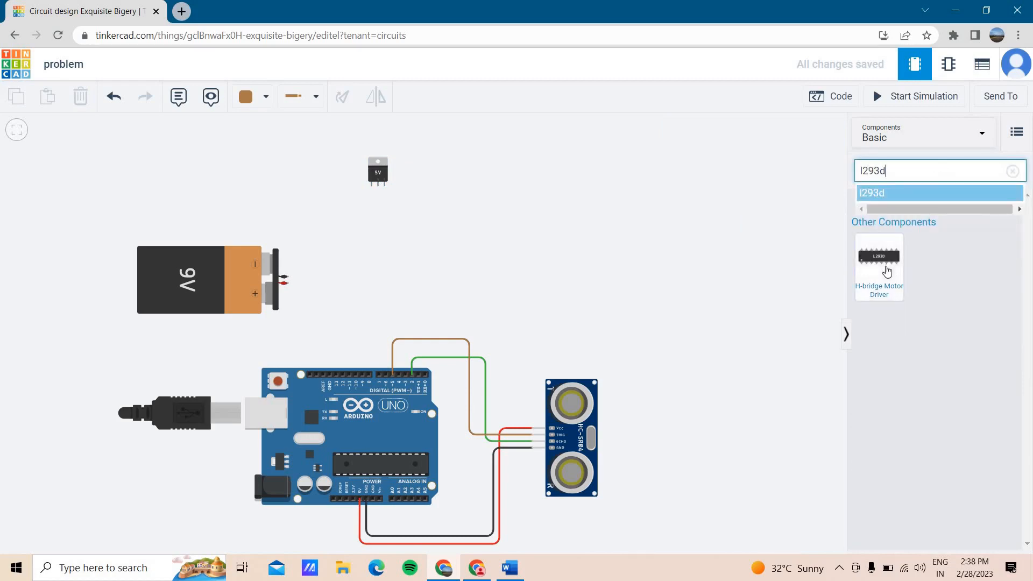
drag(886, 269, 362, 278)
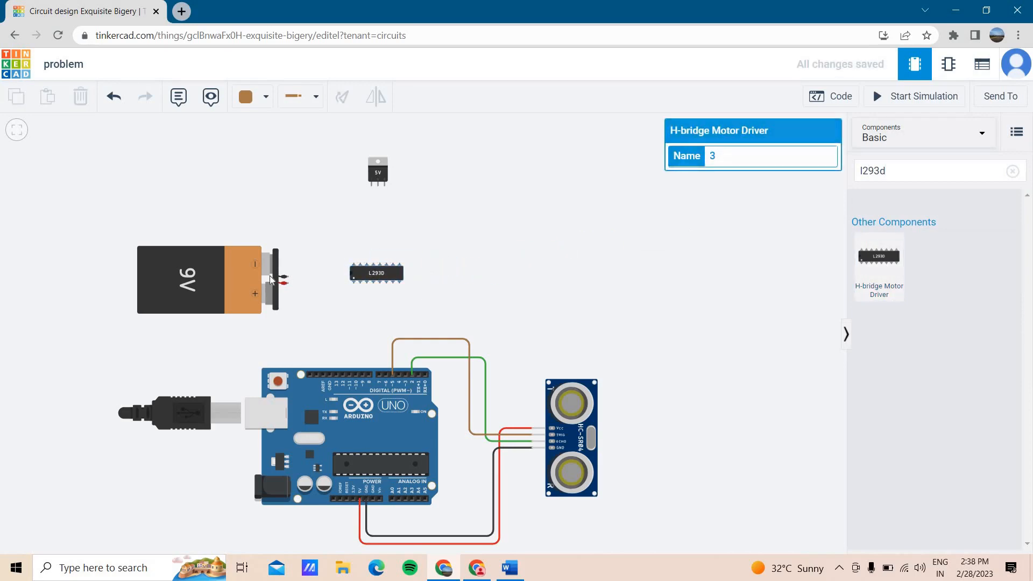
Move the 9V battery farther from the motor driver, shift the driver slightly toward the battery, and clear the component search.
drag(230, 283, 161, 283)
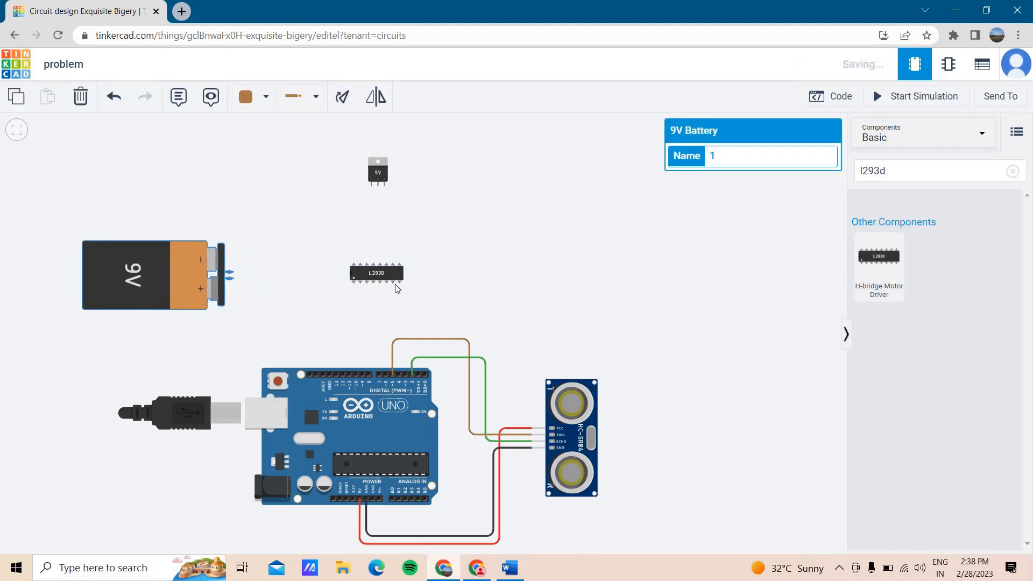
mouse_move(376, 277)
mouse_down()
mouse_move(365, 281)
mouse_move(380, 278)
mouse_up()
click(719, 235)
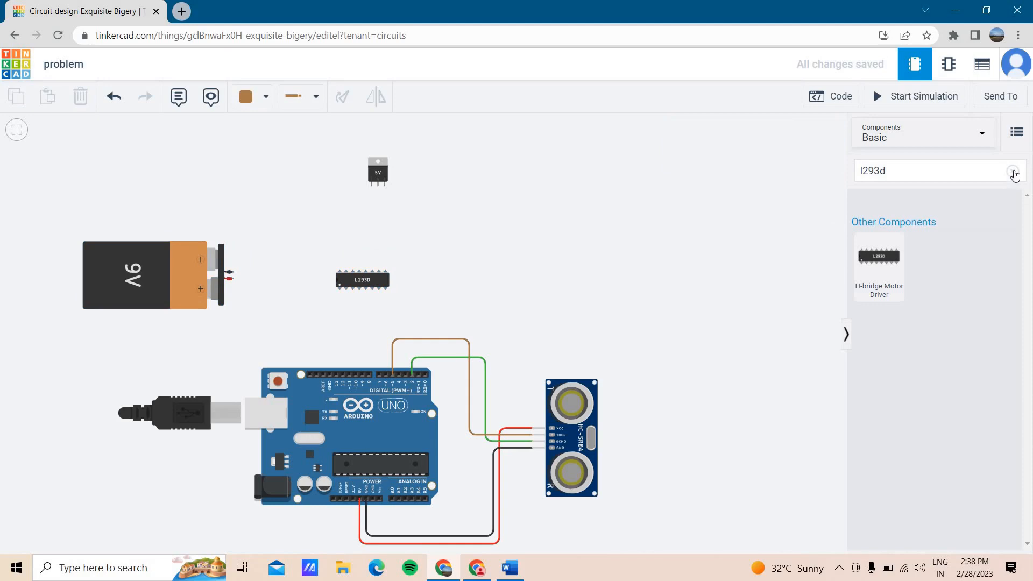
click(1012, 171)
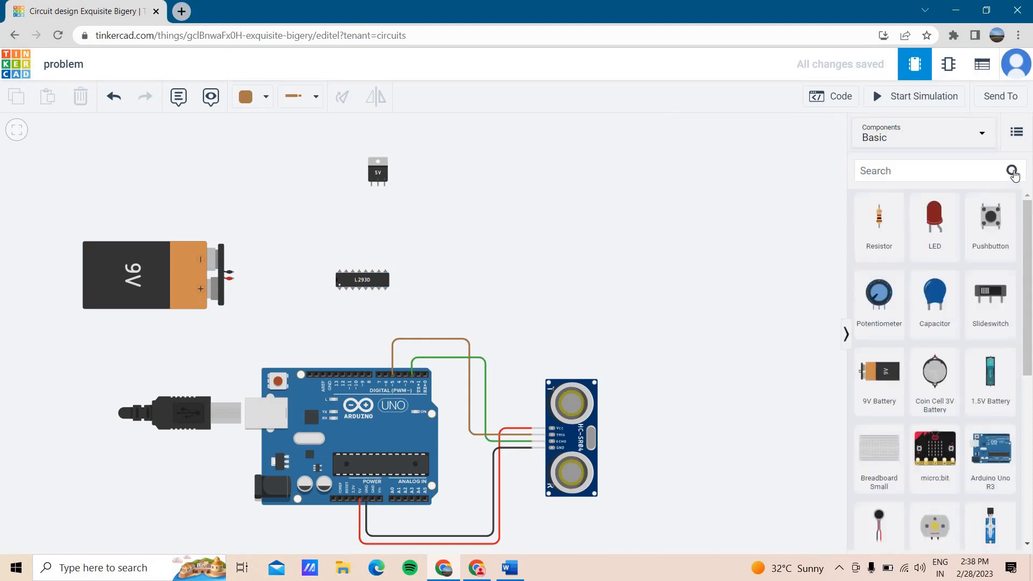
Search the components for "gear" and place a Hobby Gearmotor above the ultrasonic sensor.
click(962, 171)
text(gear)
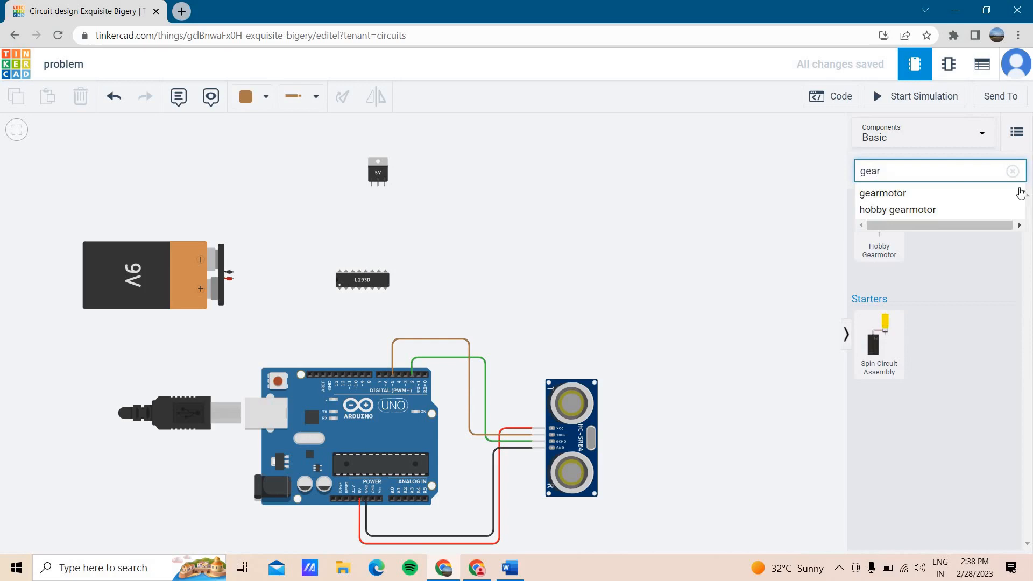
click(933, 254)
click(880, 230)
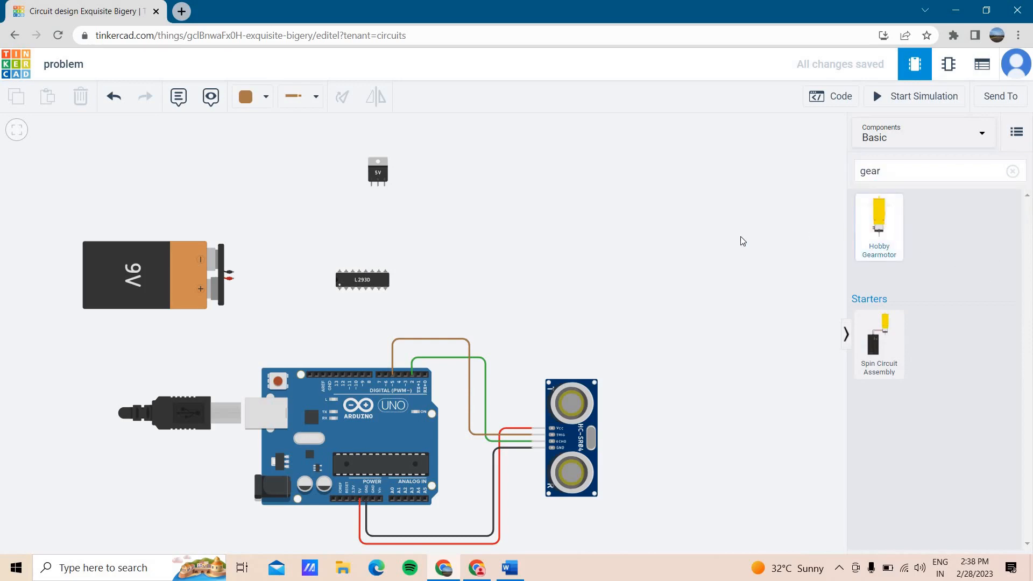
click(611, 285)
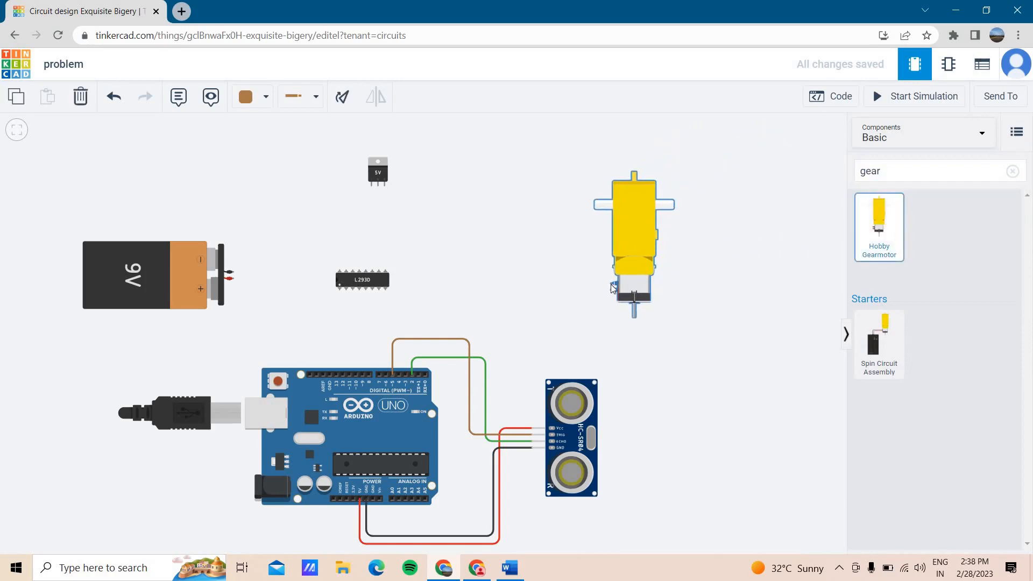
click(761, 317)
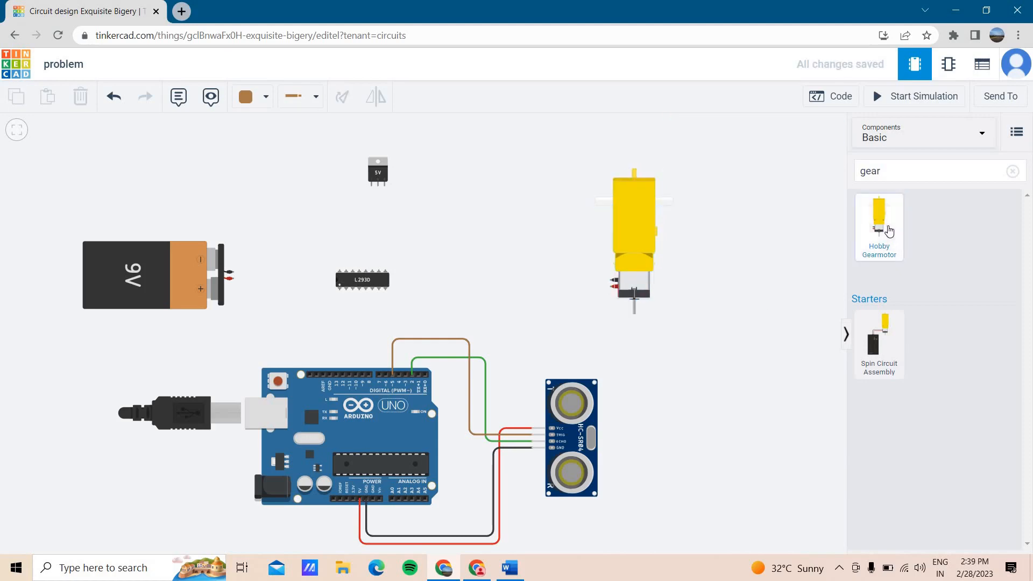
Add a second Hobby Gearmotor beside the first, and move the first one toward the motor driver to space them apart.
click(889, 232)
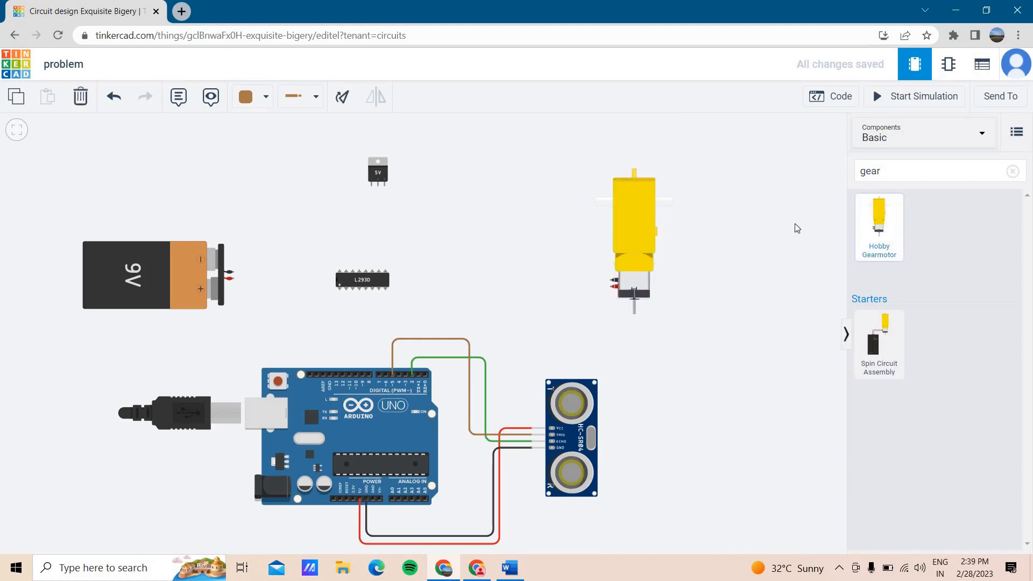
click(710, 278)
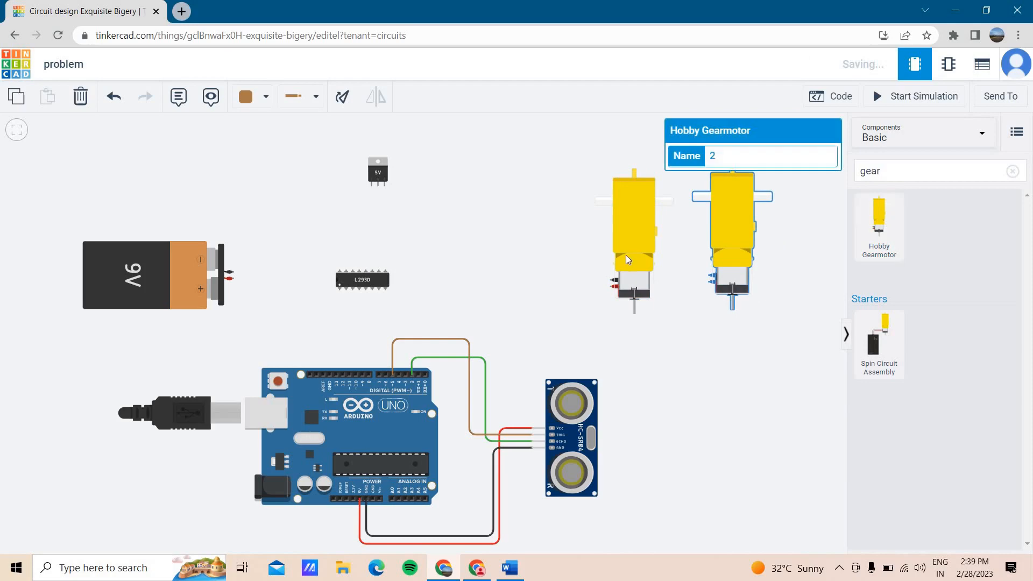
drag(625, 238, 574, 244)
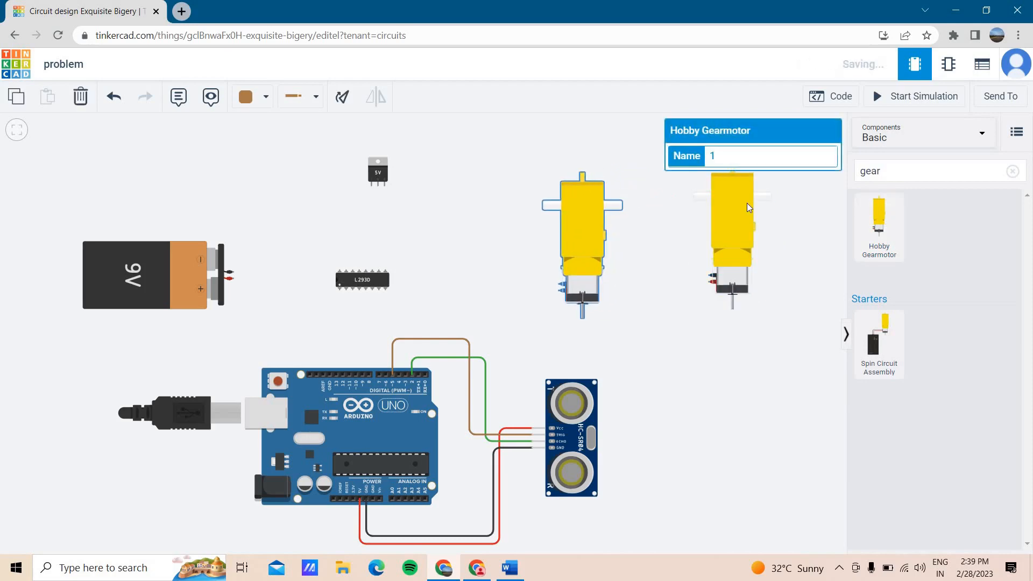
Move the second Hobby Gearmotor closer to the first one, keeping the two side by side.
drag(716, 229, 685, 229)
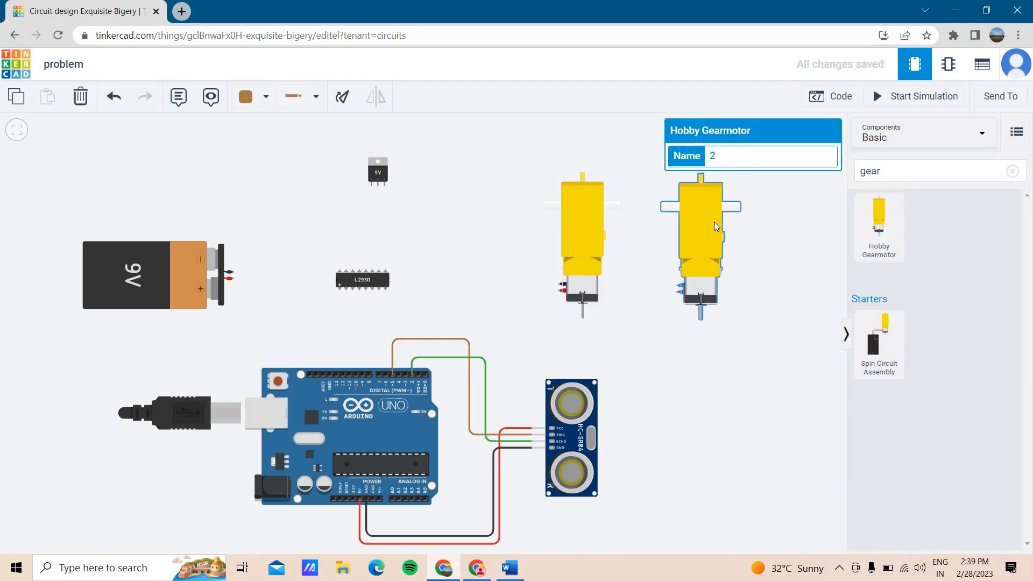
click(693, 383)
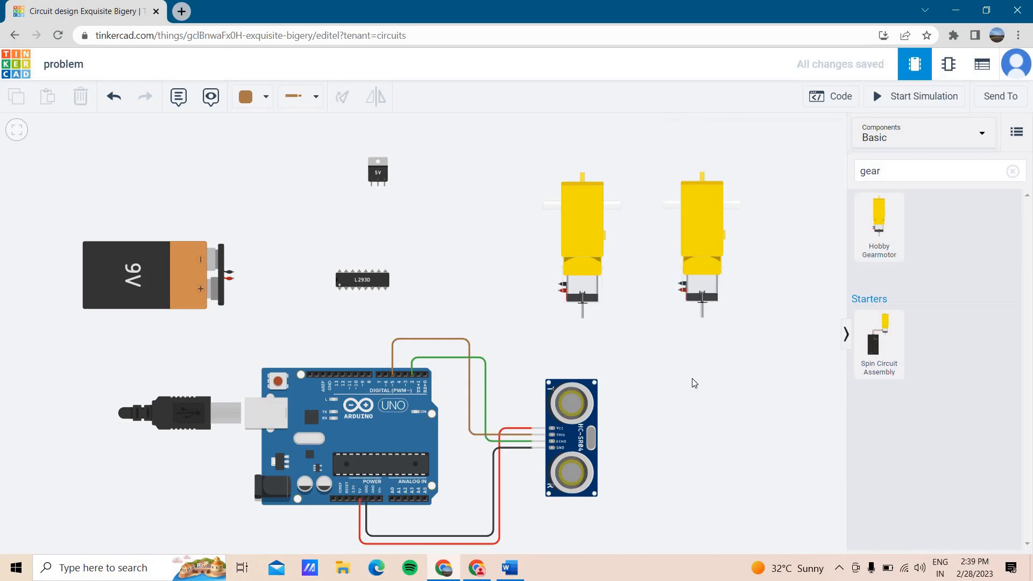
Join the two middle ground pins on each long side of the L293D with short green wires.
scroll(332, 301, up, 8)
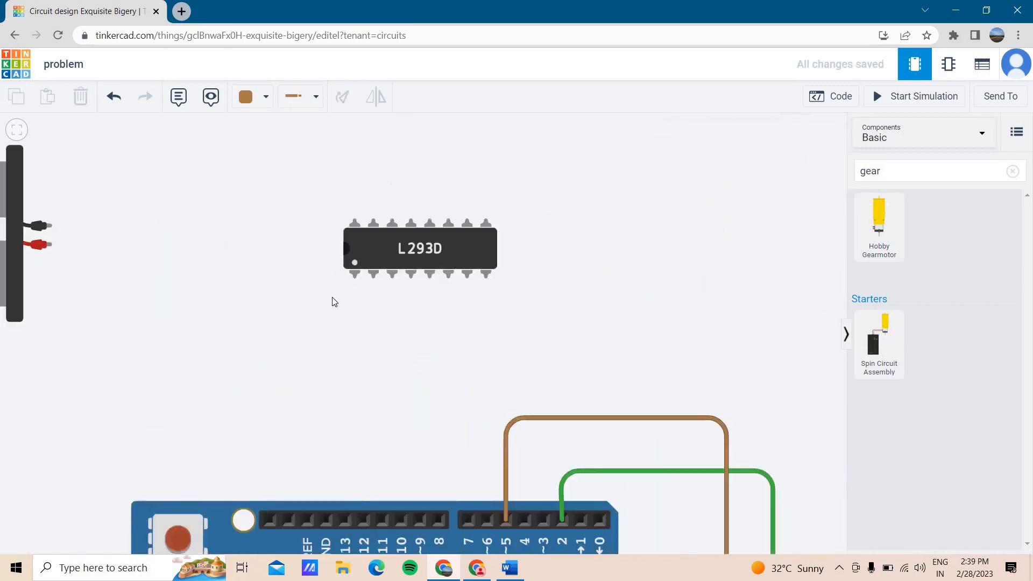
scroll(332, 300, down, 7)
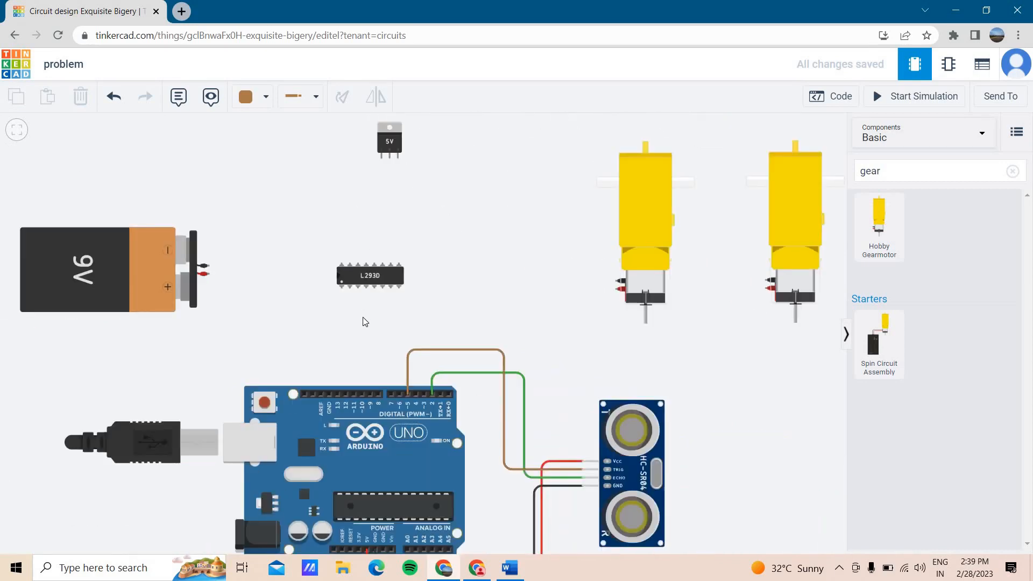
drag(362, 321, 369, 309)
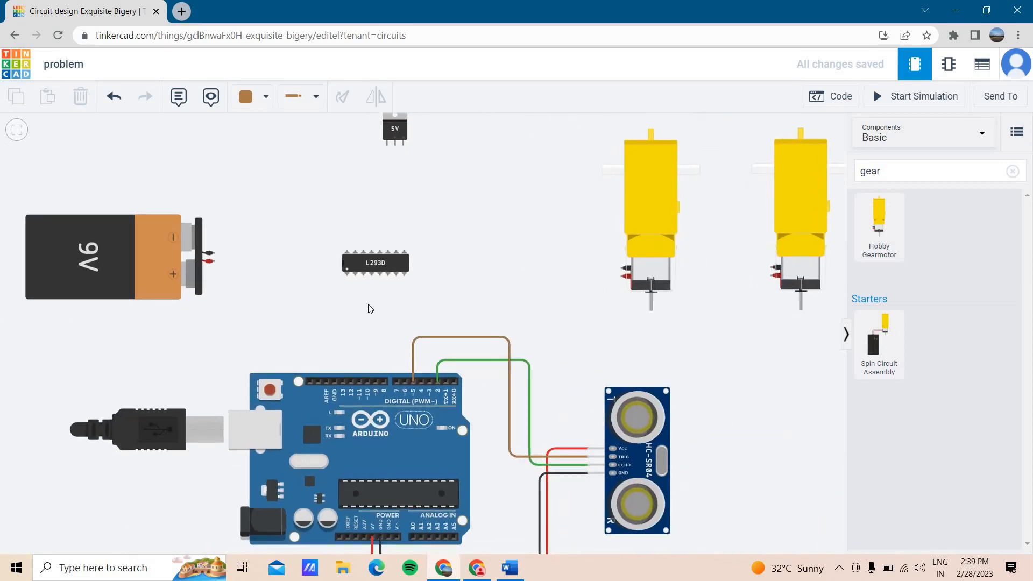
click(266, 96)
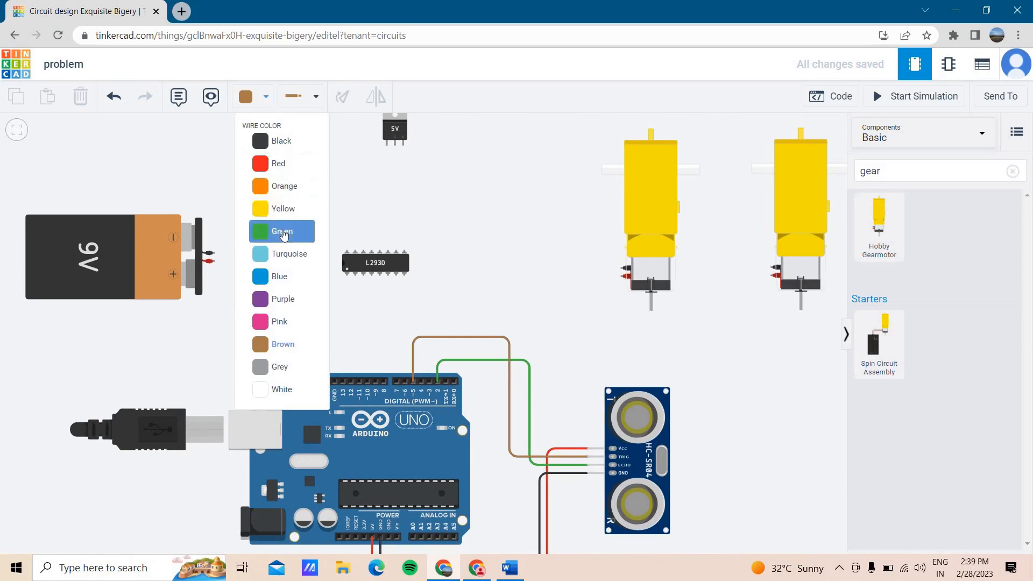
click(284, 233)
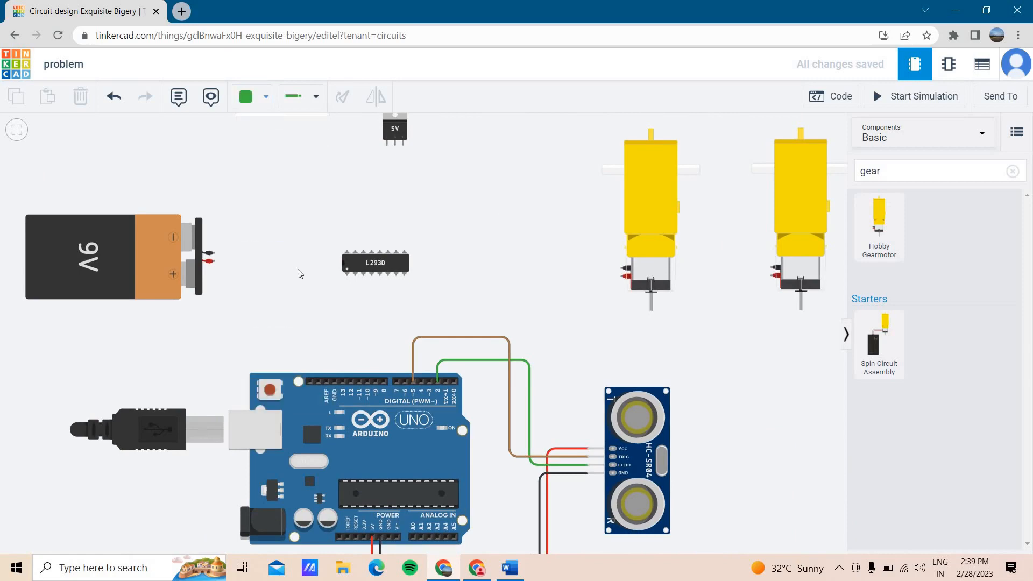
click(371, 287)
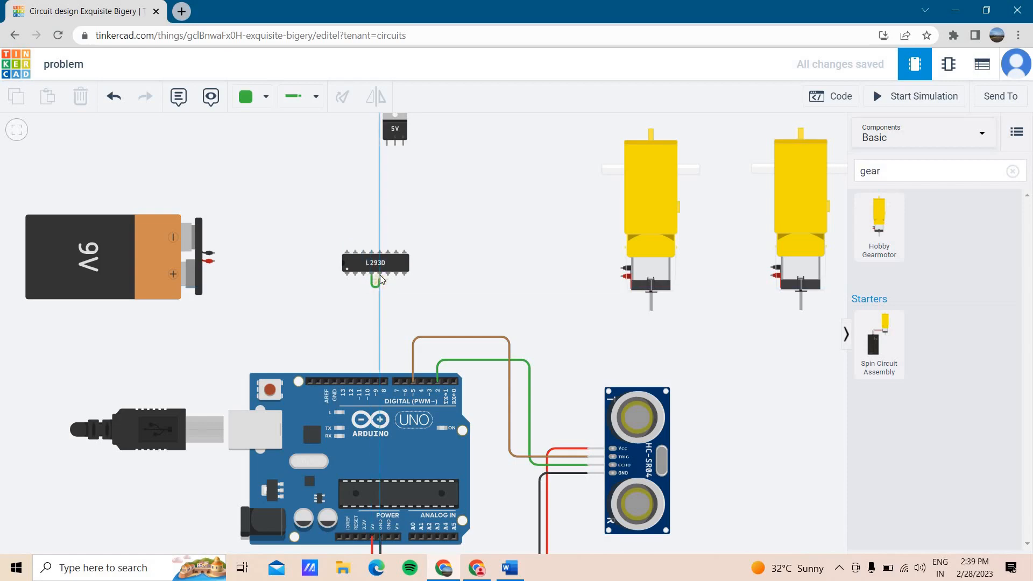
click(380, 275)
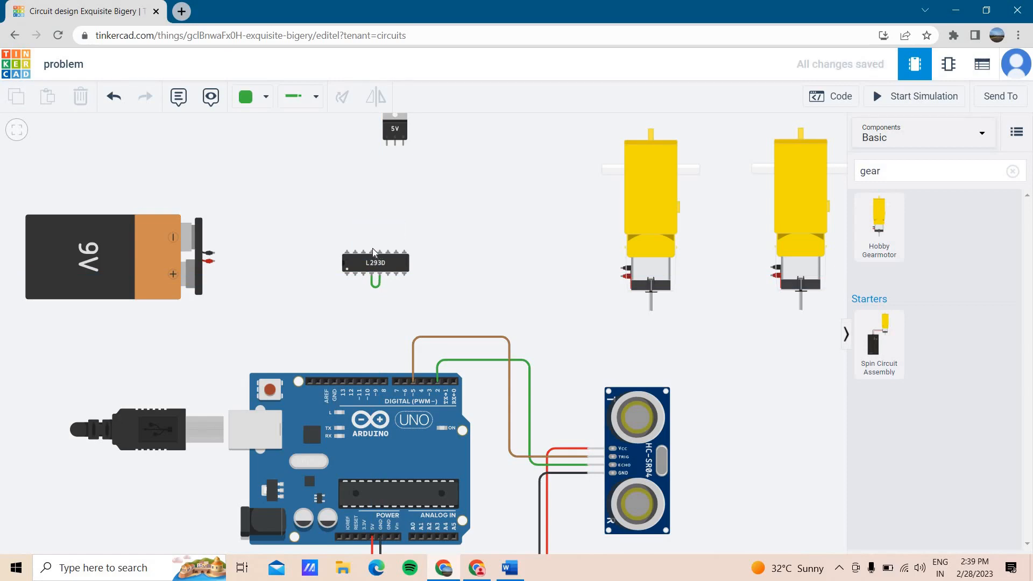
click(373, 251)
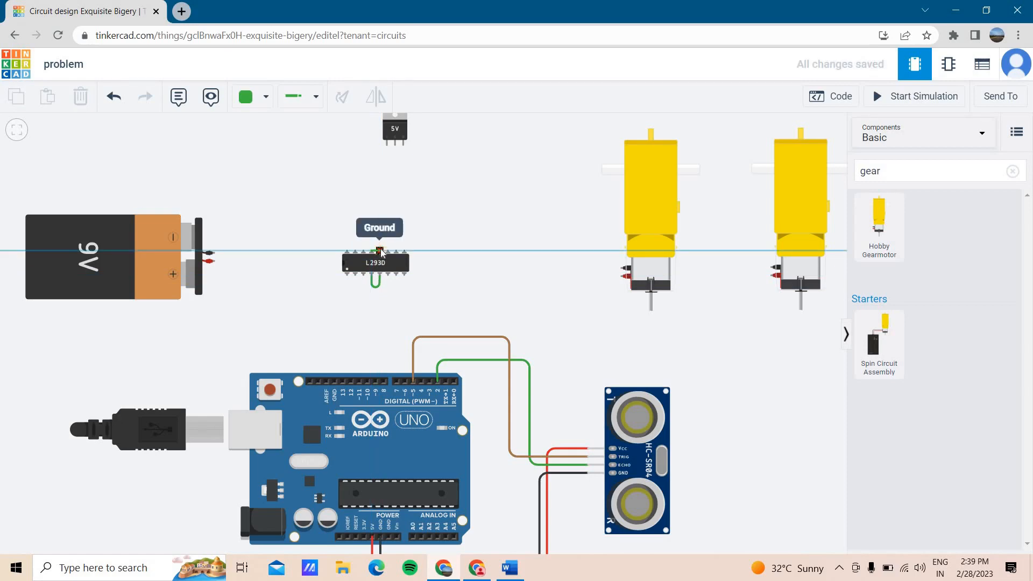
click(380, 250)
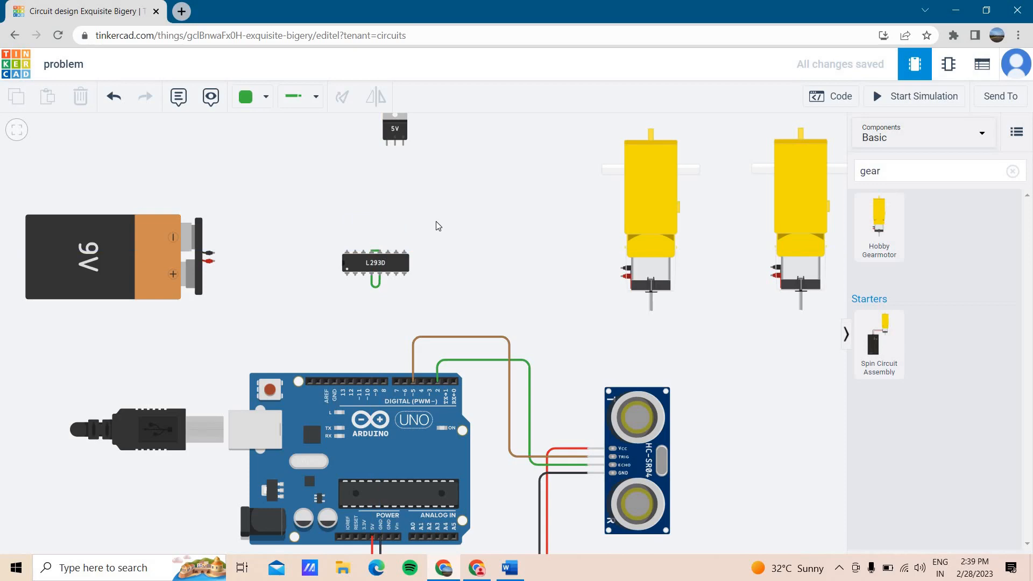
Run a yellow wire around the notched end of the L293D, from the corner pin facing the regulator to Enable 1 & 2.
click(265, 97)
click(275, 210)
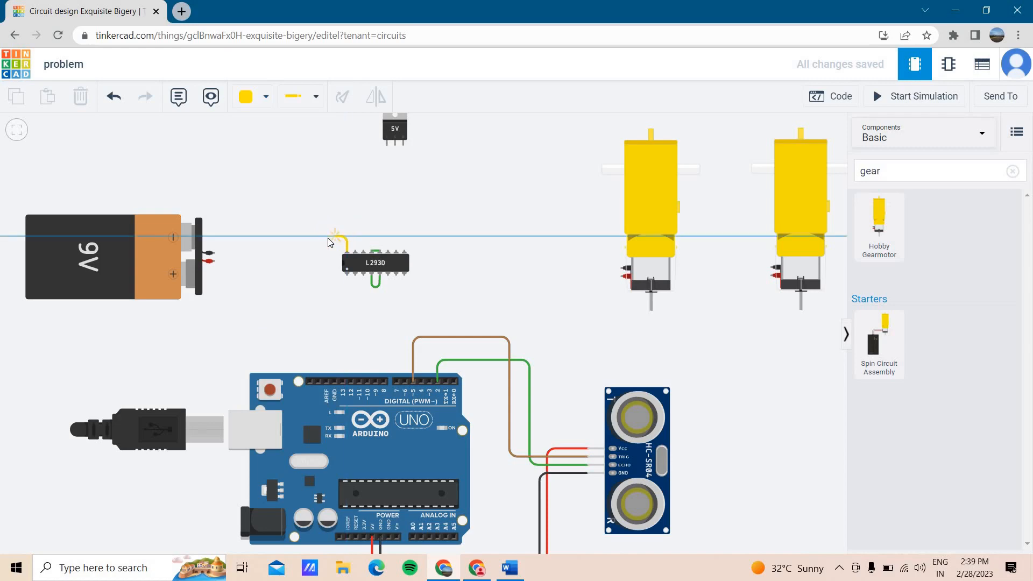
click(331, 237)
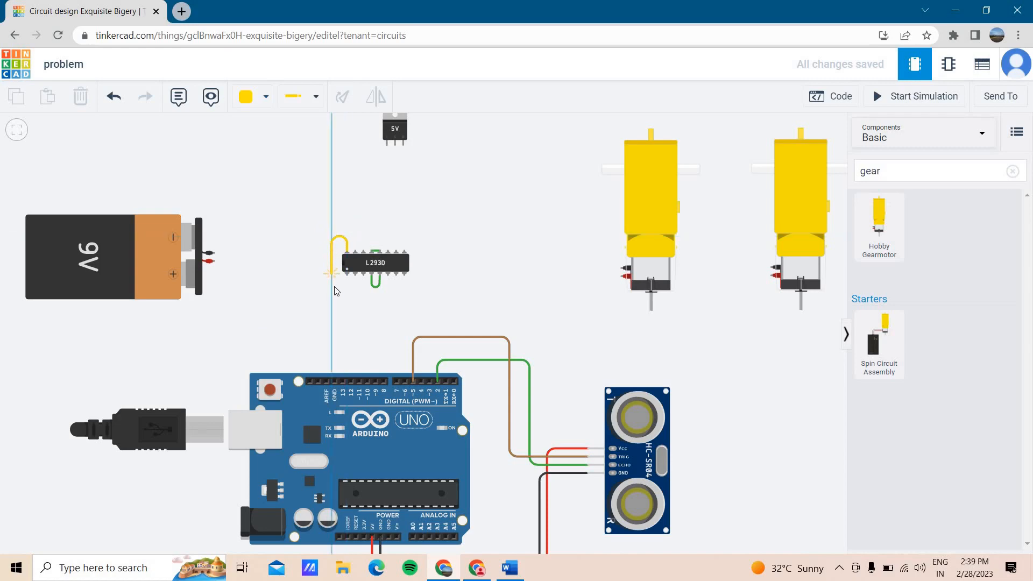
click(332, 286)
click(347, 286)
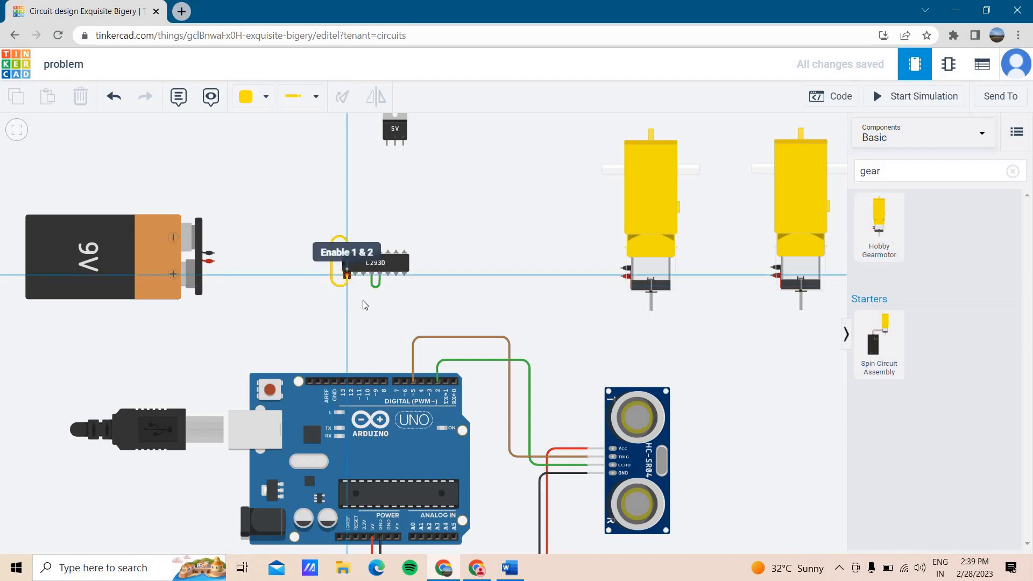
click(348, 276)
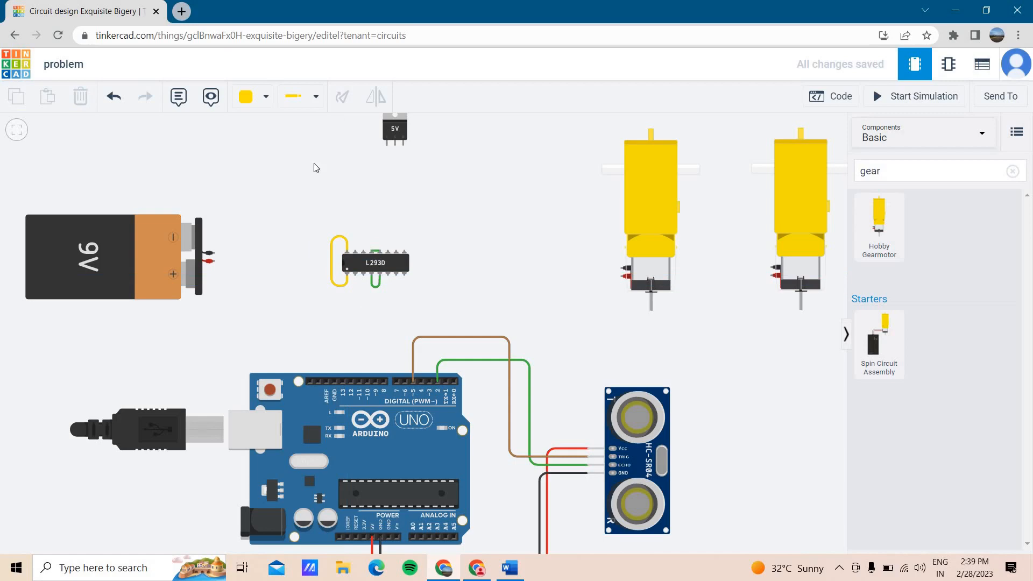
Wire the 9V battery's negative terminal to the 5V regulator's middle pin in green and straighten the wire's last bend.
click(265, 99)
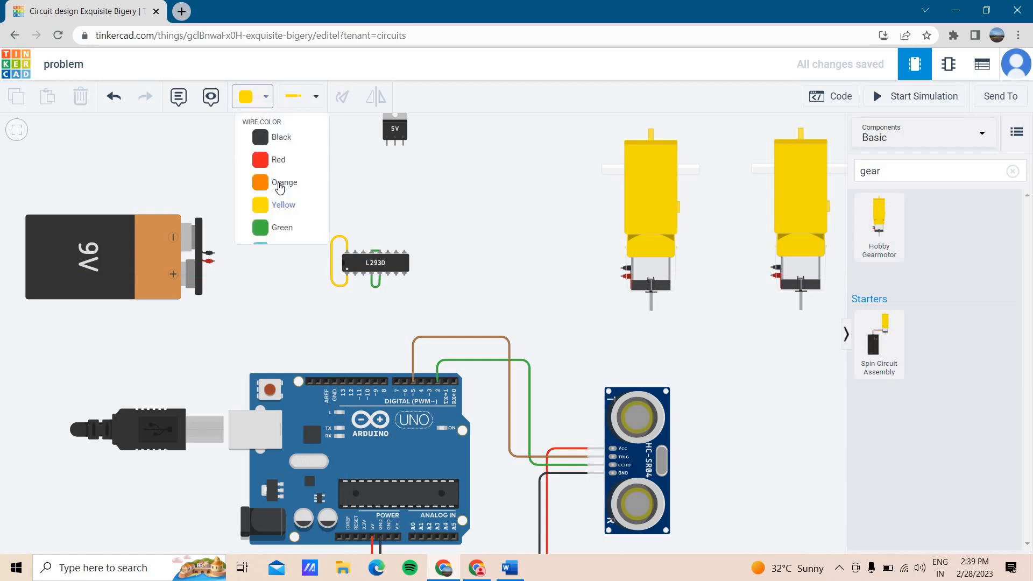
click(278, 230)
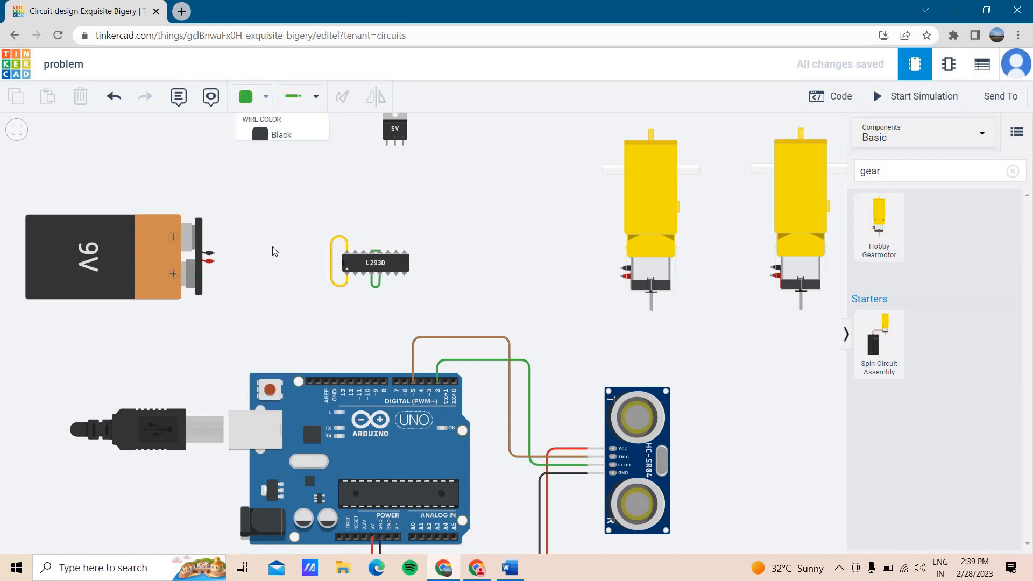
click(213, 253)
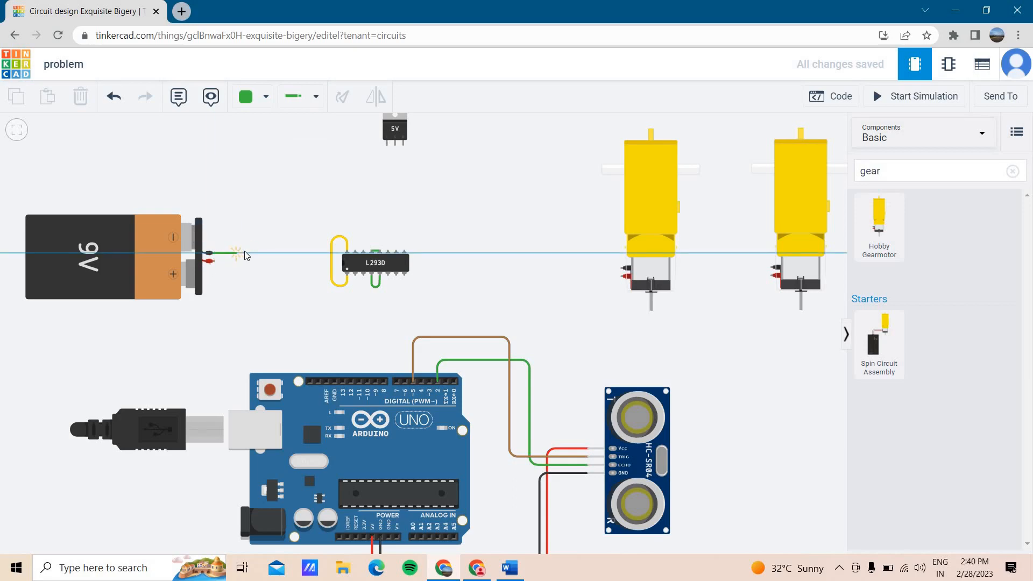
click(244, 251)
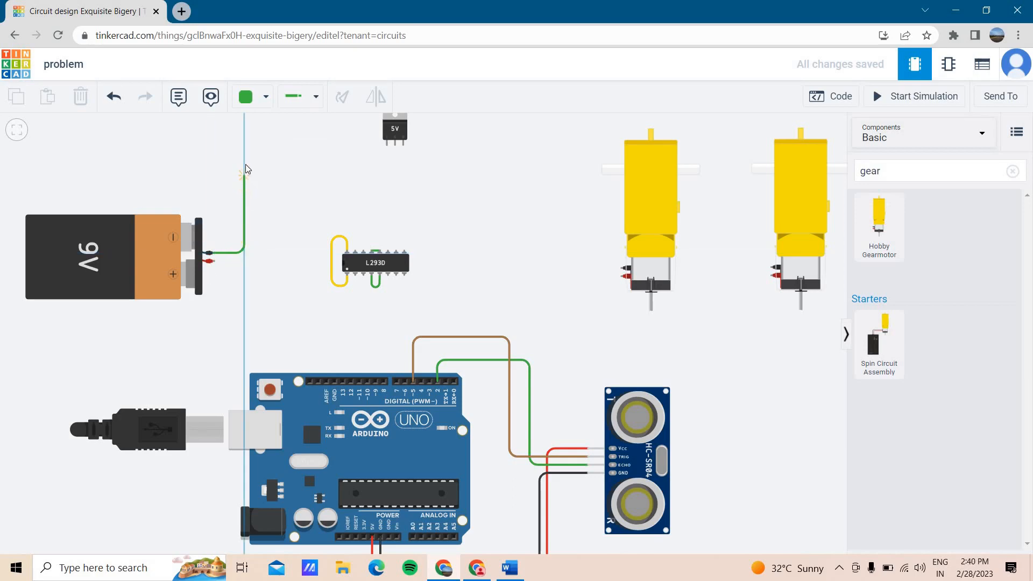
click(245, 165)
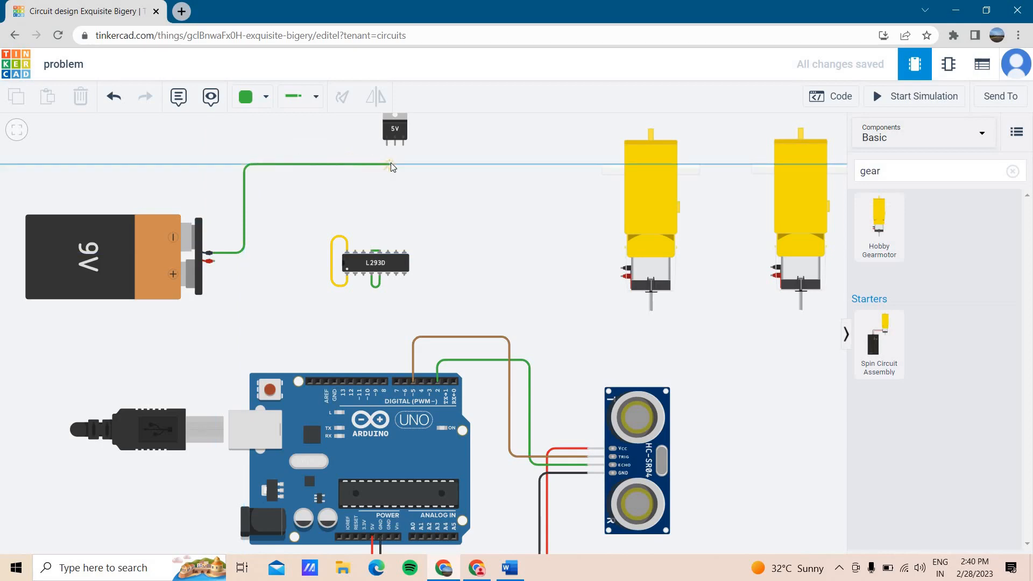
click(392, 164)
click(395, 145)
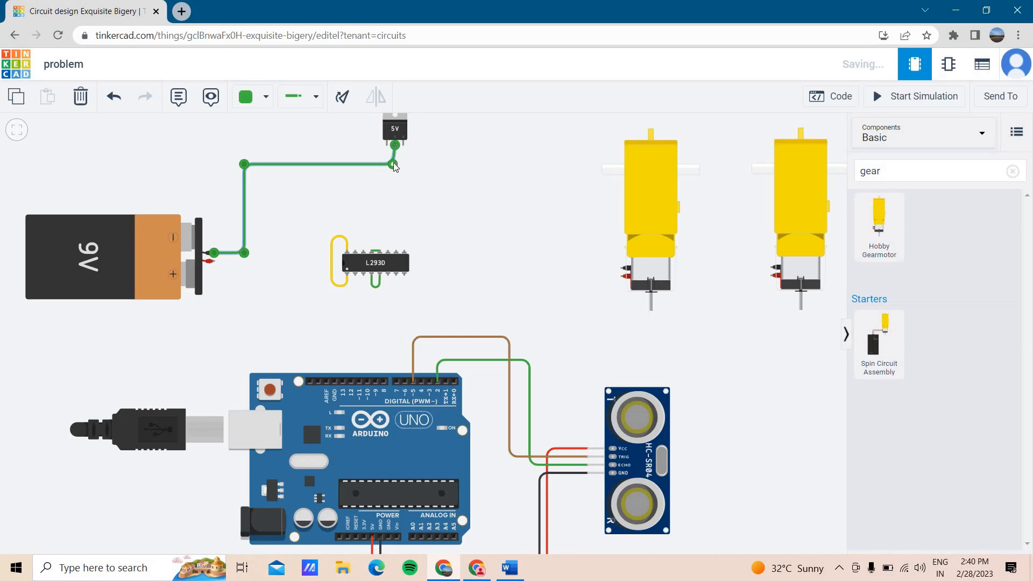
drag(396, 163, 395, 164)
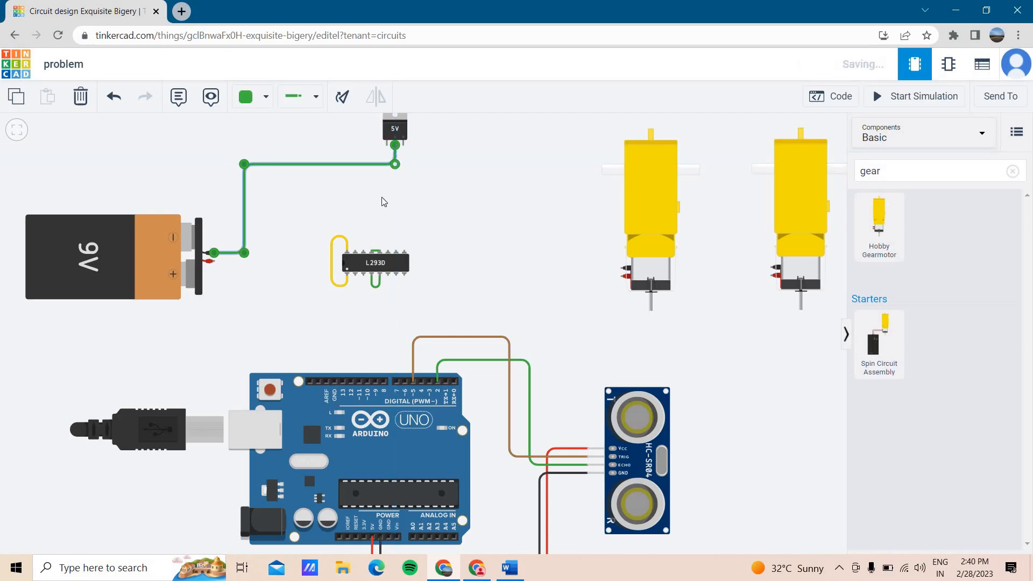
click(335, 243)
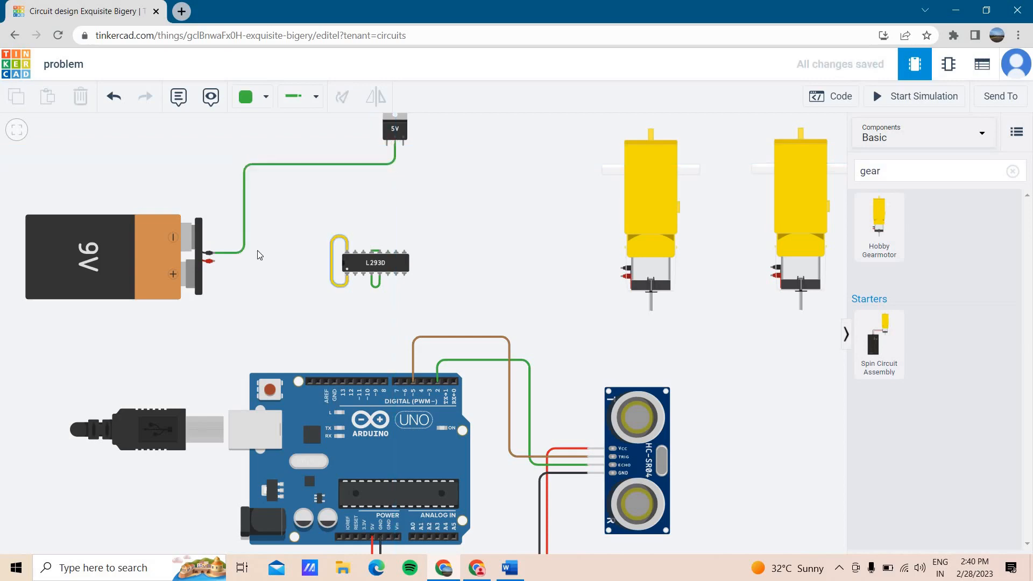
Wire the 9V battery's positive terminal to the 5V regulator's pin nearest the battery with a green wire.
click(213, 262)
click(262, 261)
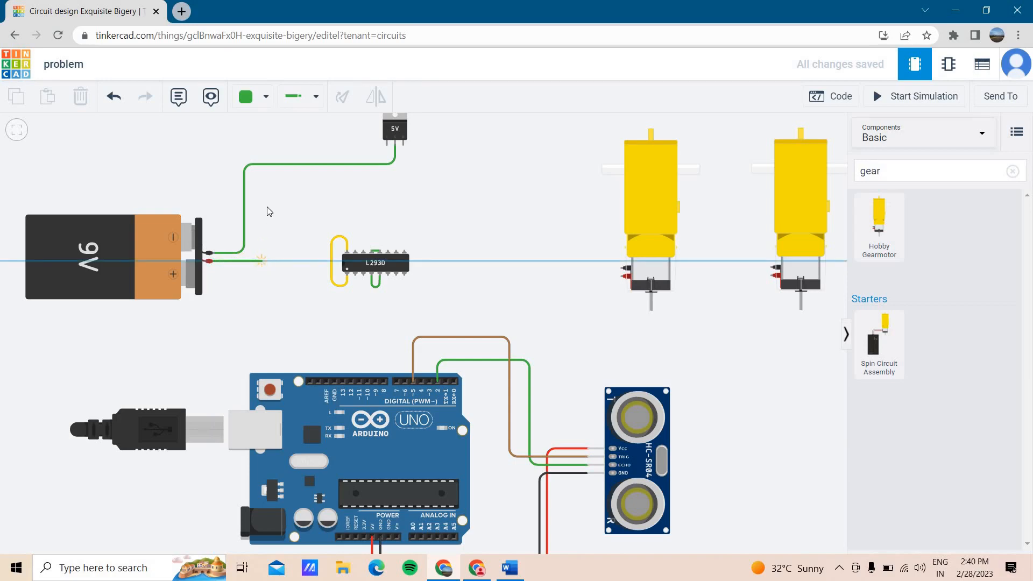
click(261, 154)
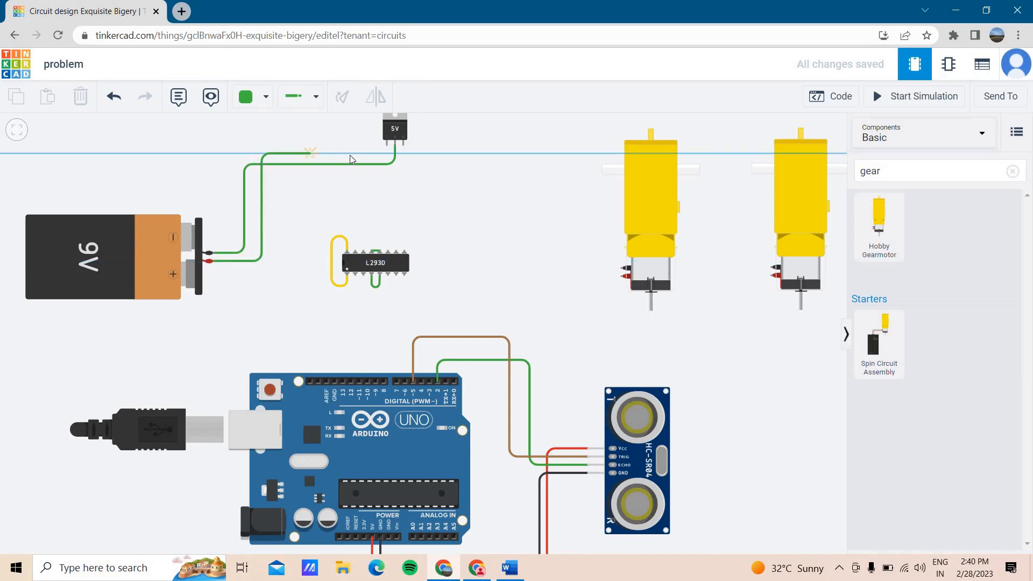
click(394, 161)
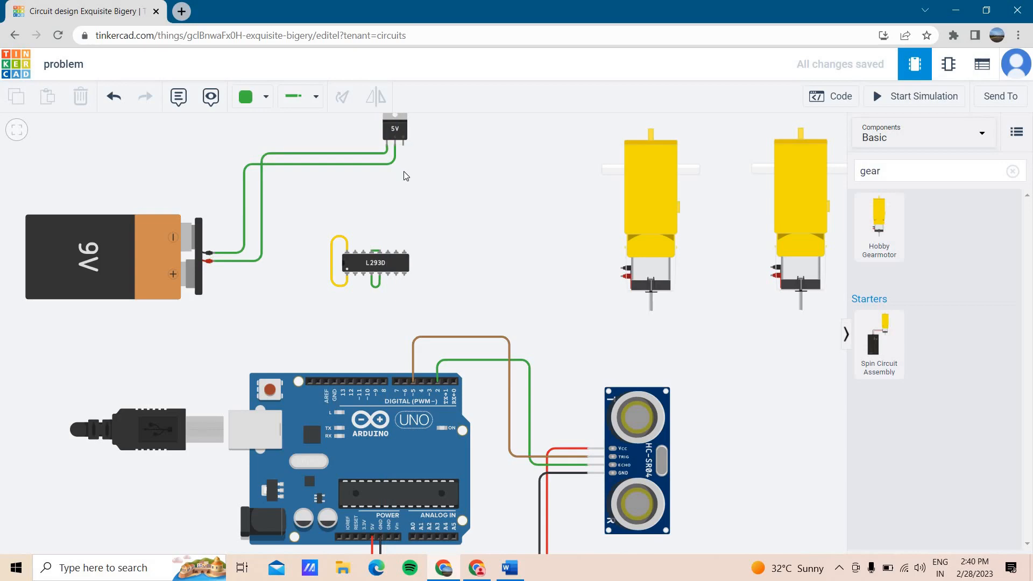
Connect the 5V regulator's remaining outer pin to the L293D corner pin holding the yellow wire, using a straightened brown wire.
click(273, 103)
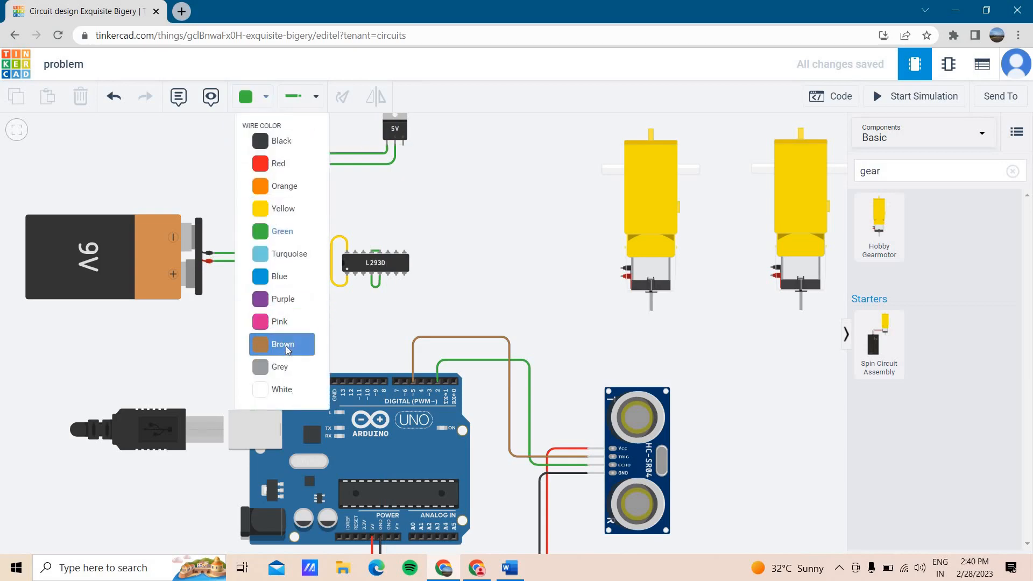
click(287, 349)
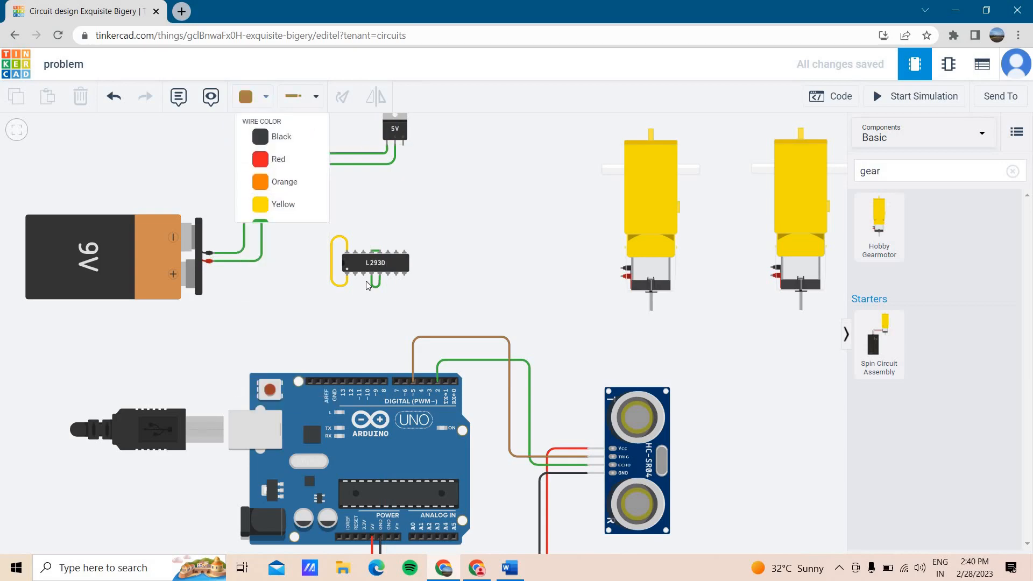
click(402, 147)
click(403, 184)
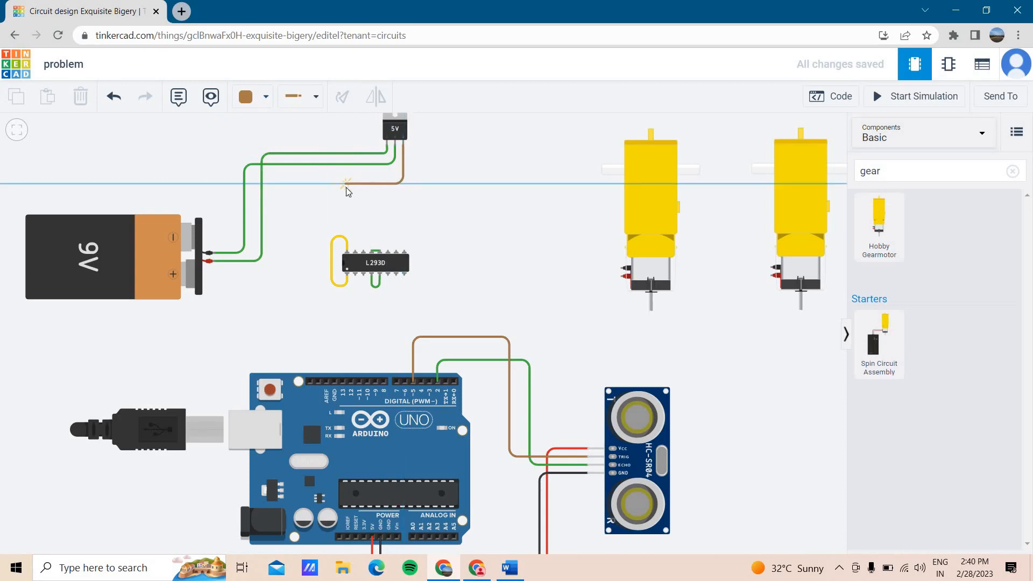
click(346, 186)
click(349, 251)
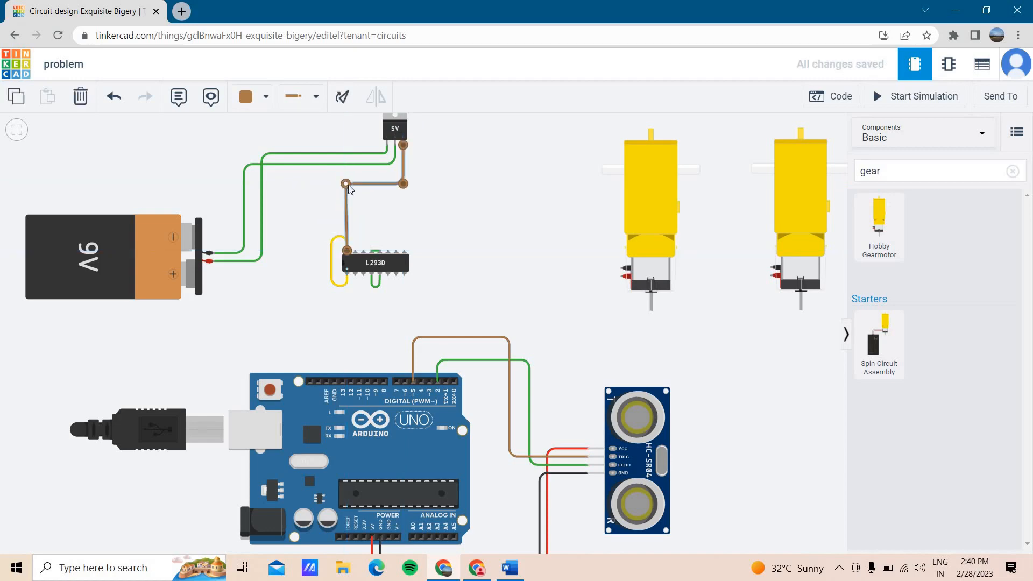
drag(347, 184, 349, 185)
click(379, 203)
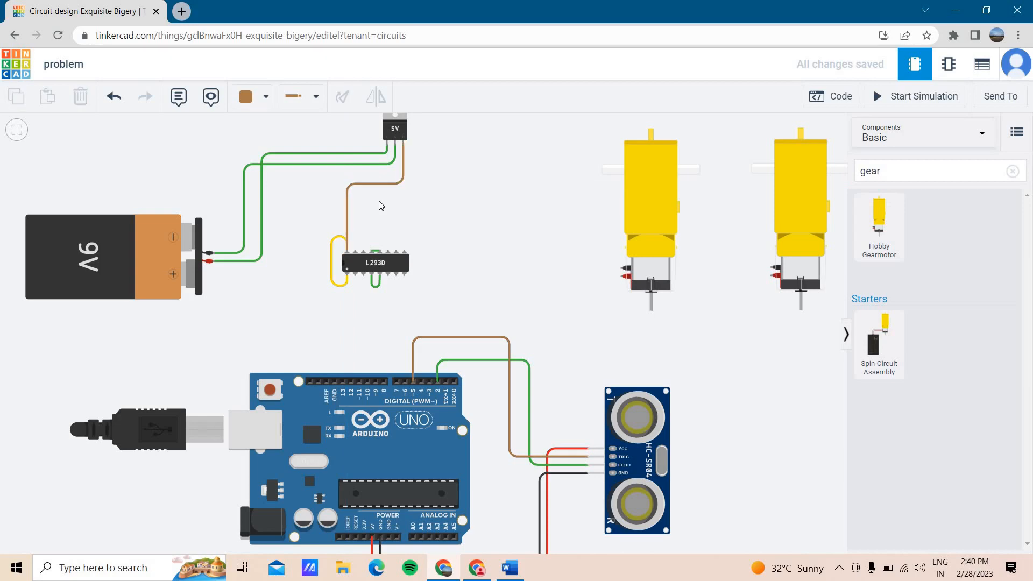
Run a pink wire around the L293D's notched end, from the regulator-side pin beside the brown wire to Arduino pin 11, straightening its last bend.
click(253, 97)
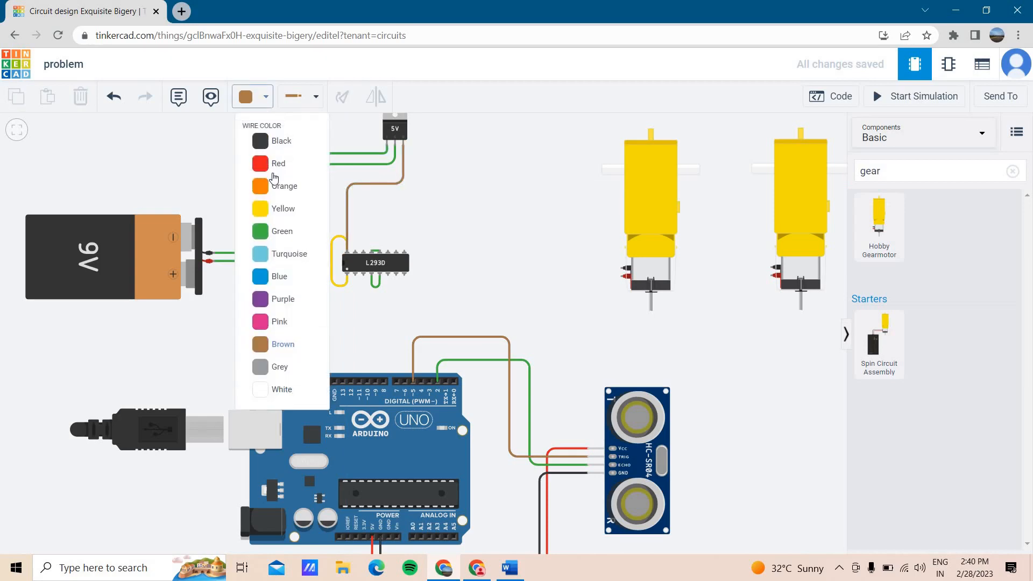
click(277, 325)
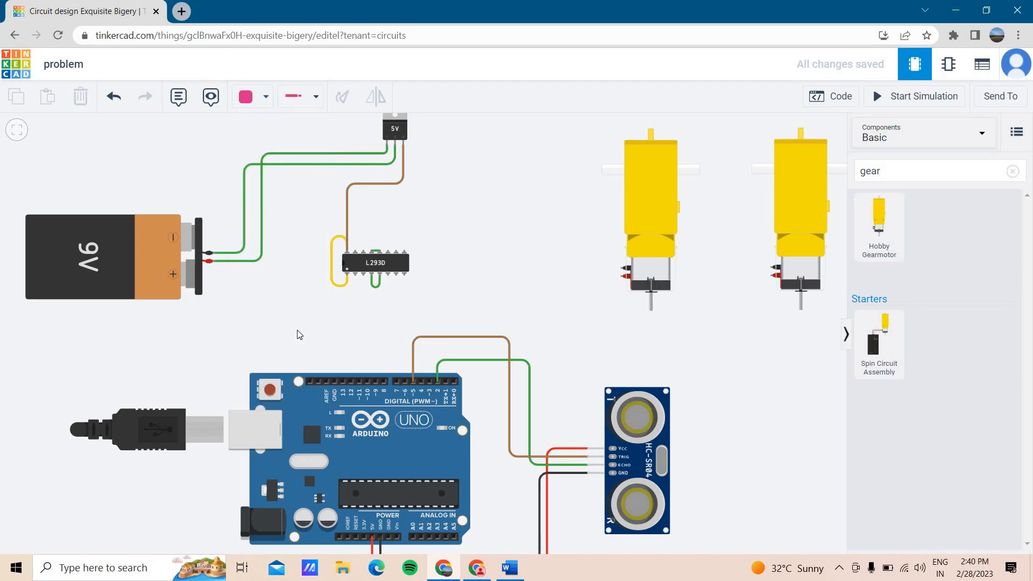
click(354, 248)
click(354, 217)
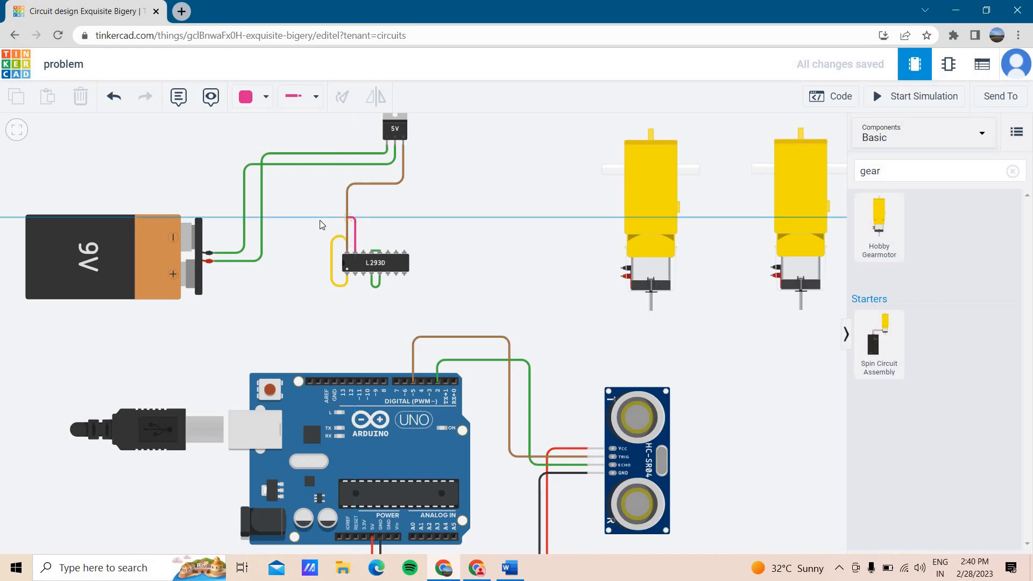
click(319, 218)
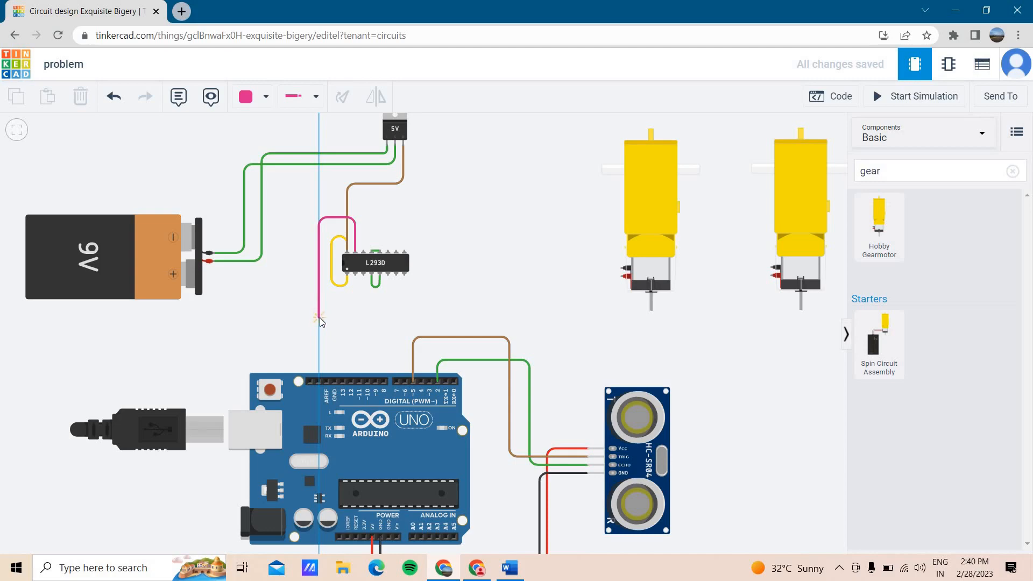
click(320, 325)
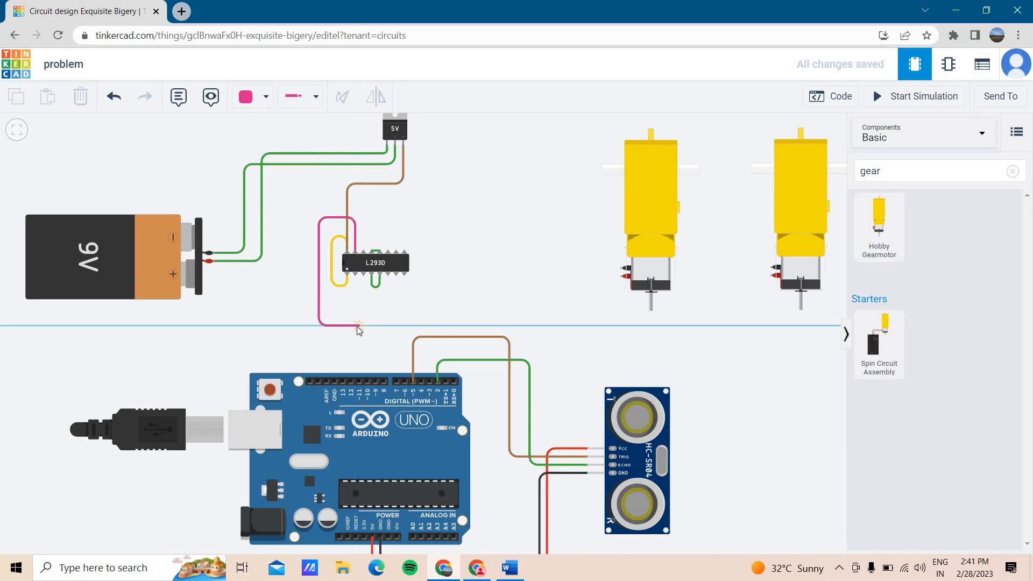
click(358, 326)
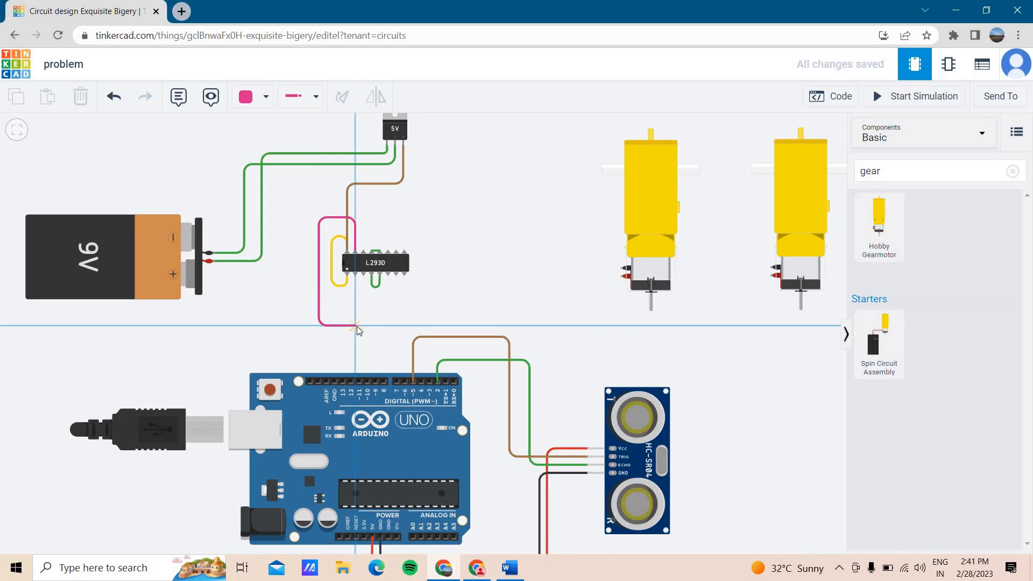
click(359, 382)
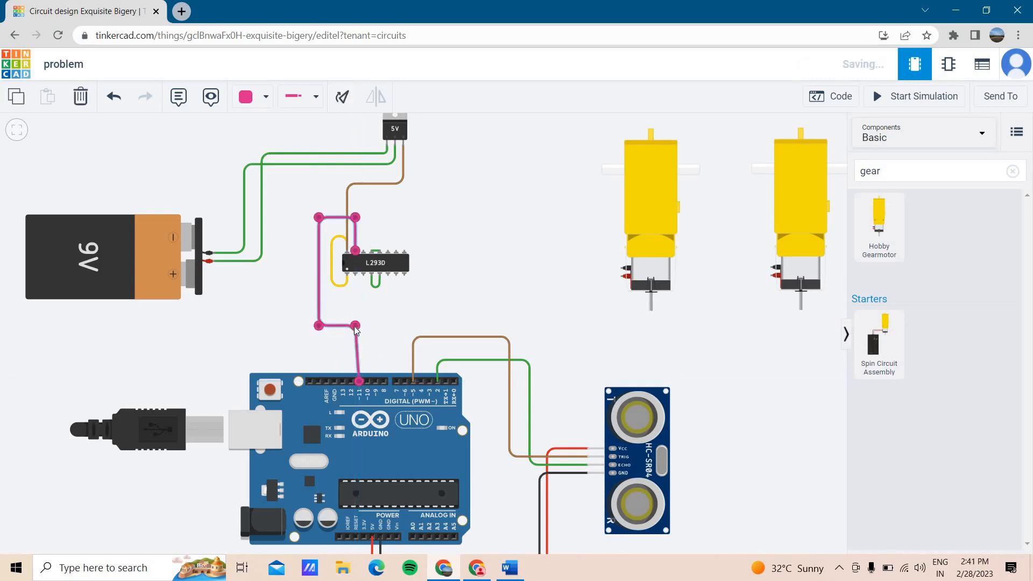
drag(355, 326, 359, 326)
click(390, 321)
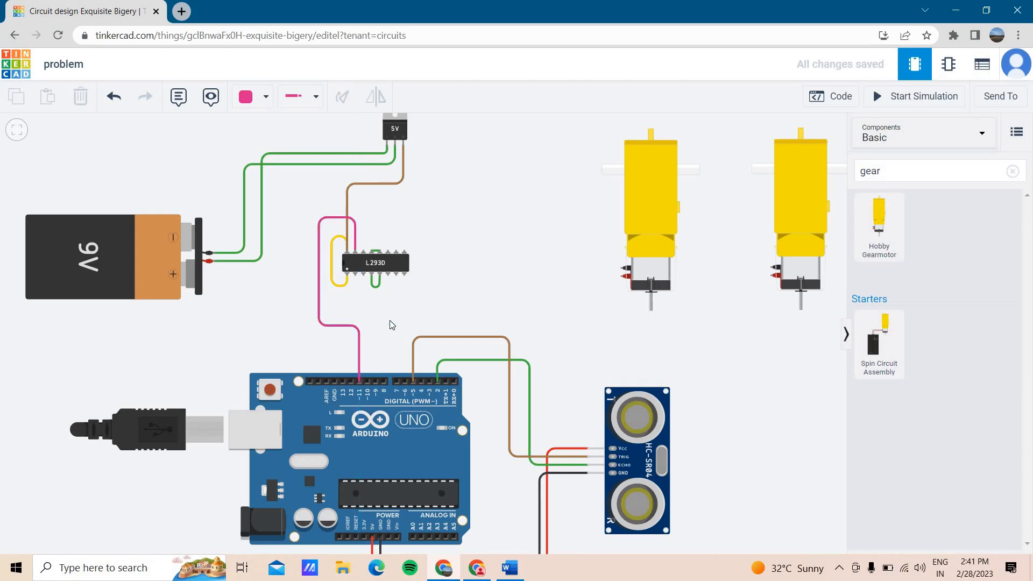
Connect the L293D's Input 1 directly to Arduino digital pin 13 with a pink wire.
click(357, 278)
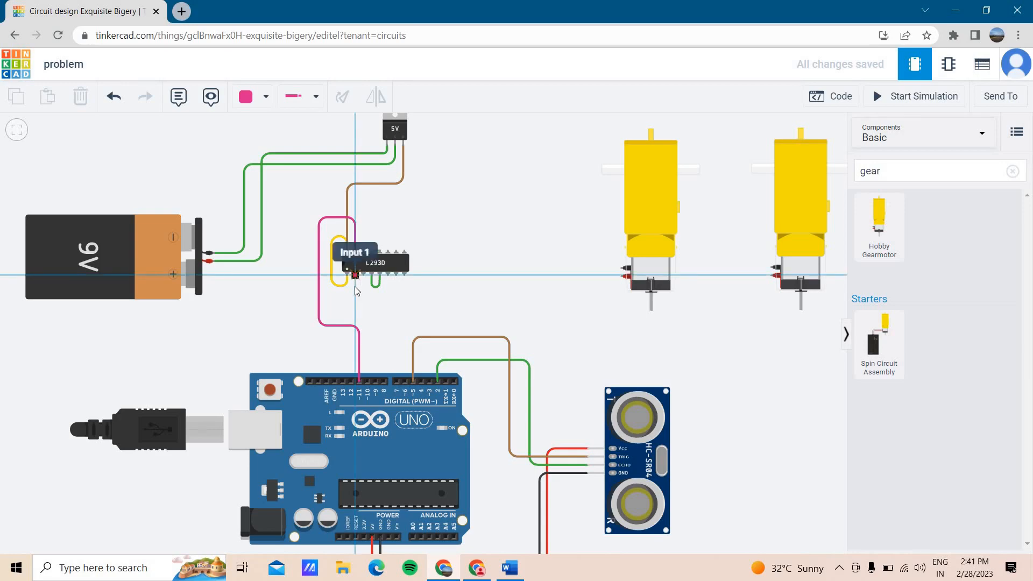
click(343, 379)
click(344, 379)
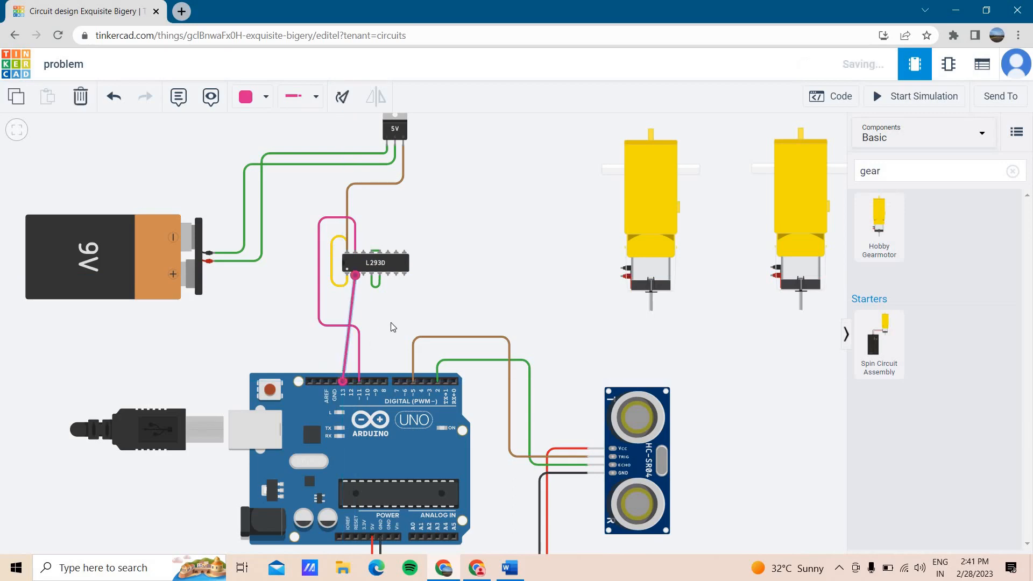
click(393, 327)
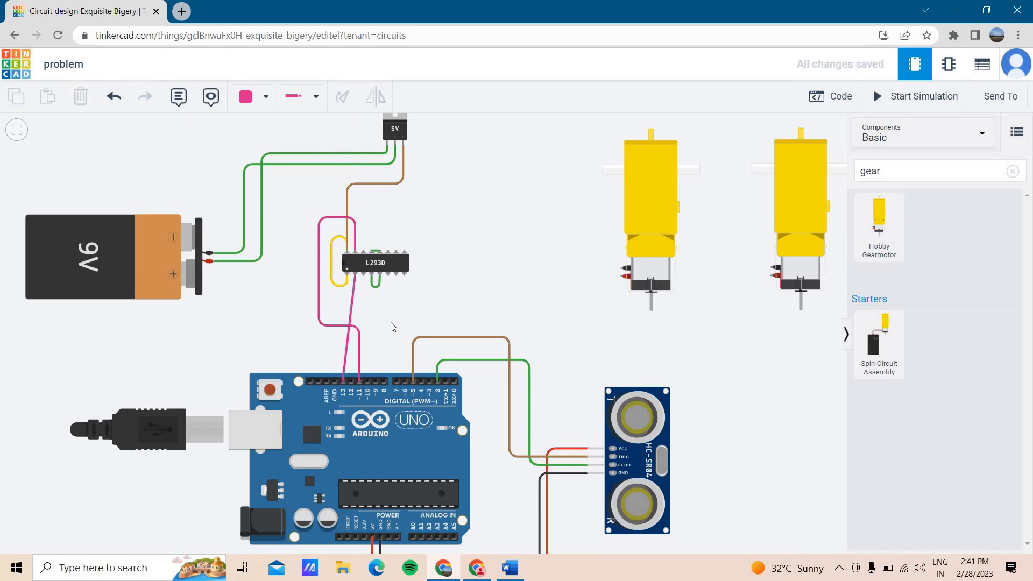
Connect the L293D's Ground pin nearest Input 1 to the Arduino GND beside pin 13 with a pink wire.
click(371, 275)
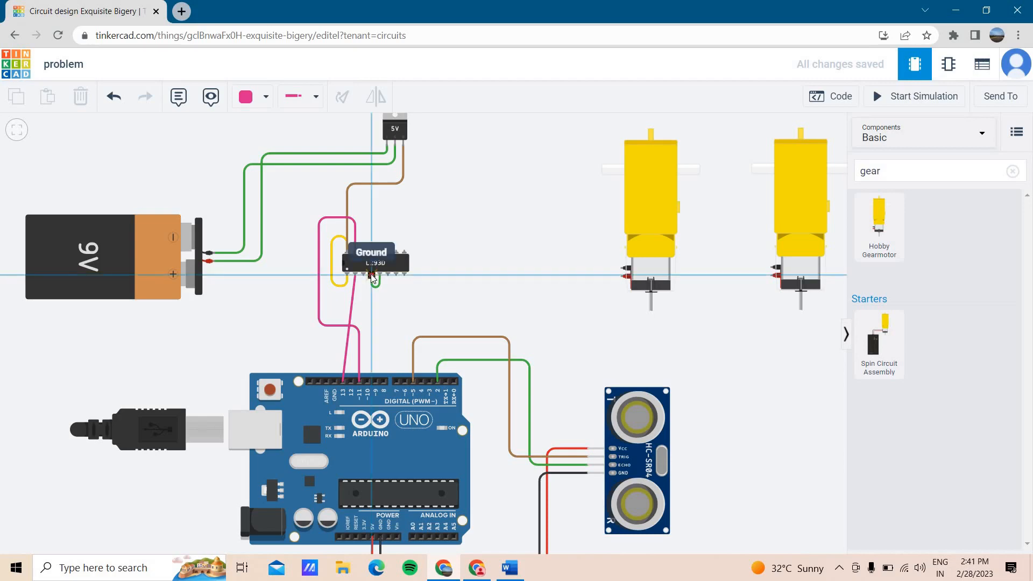
click(334, 381)
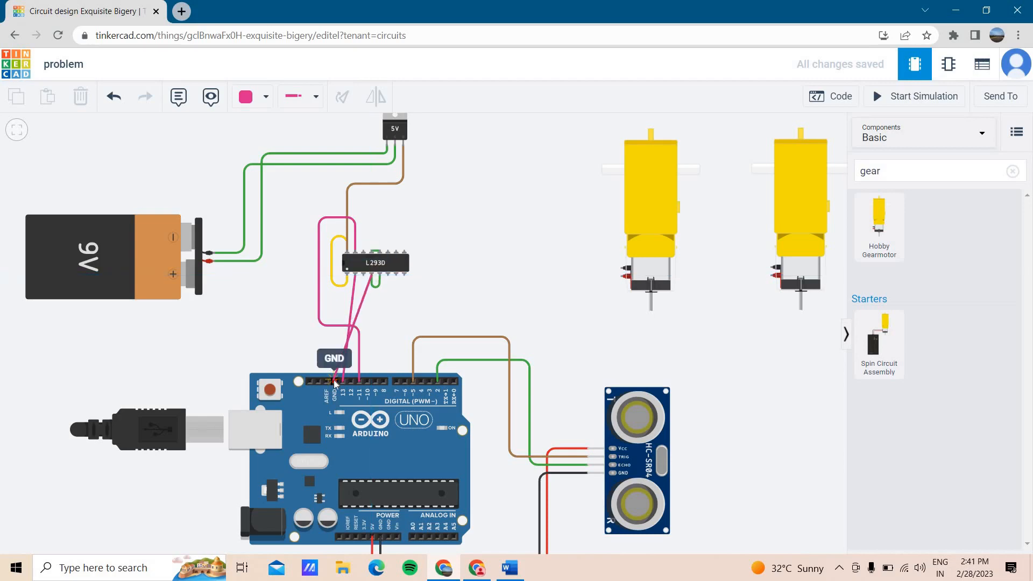
click(385, 331)
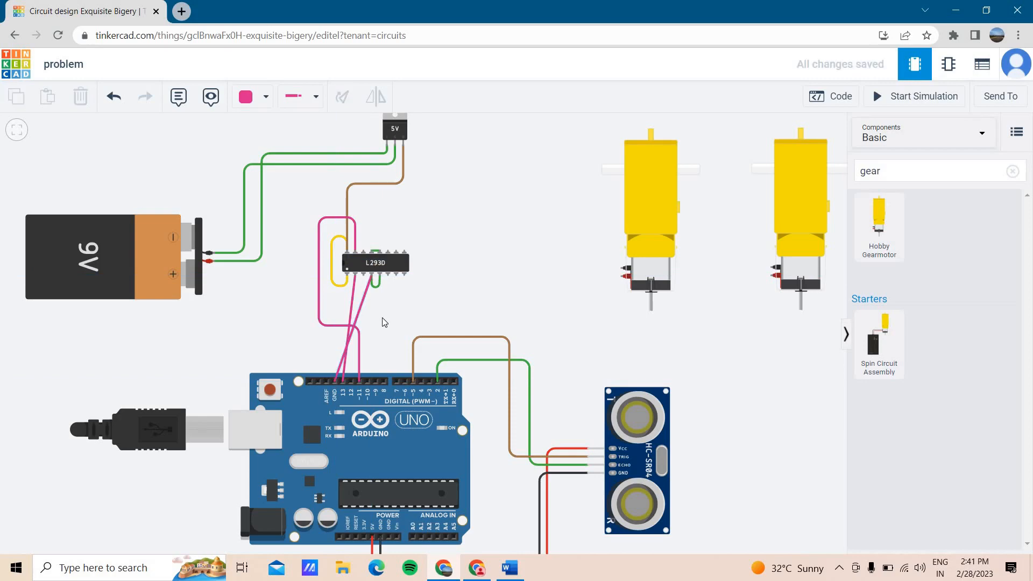
Connect the L293D's second-to-last Arduino-facing pin, counted from the notched end, to Arduino digital pin 9 with a pink wire.
click(396, 275)
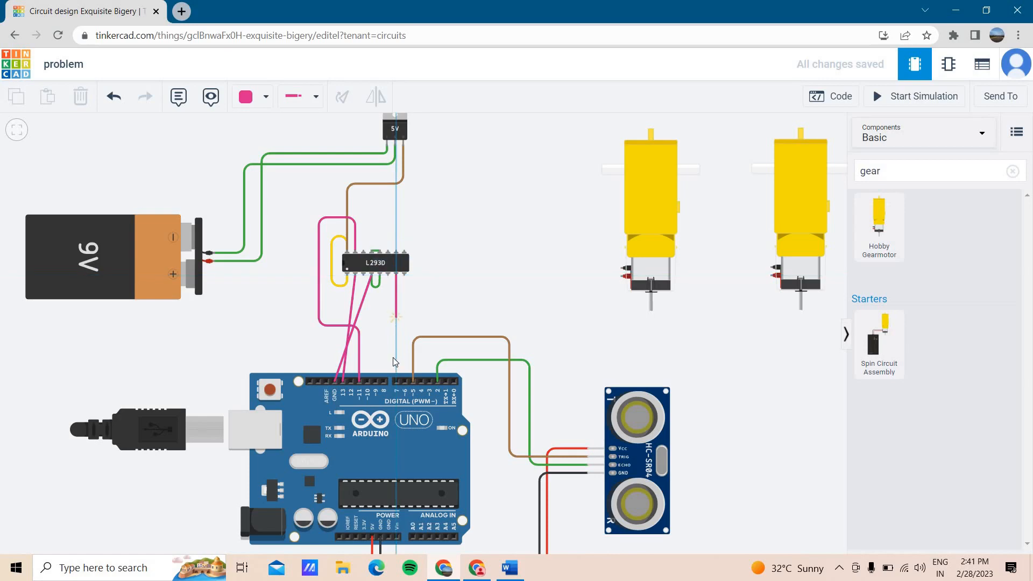
click(376, 382)
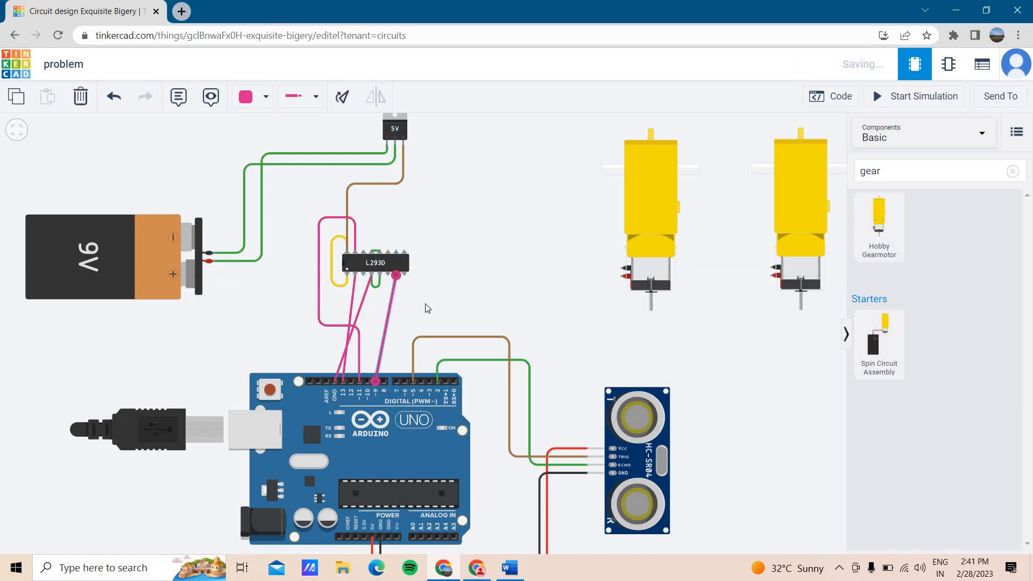
click(427, 307)
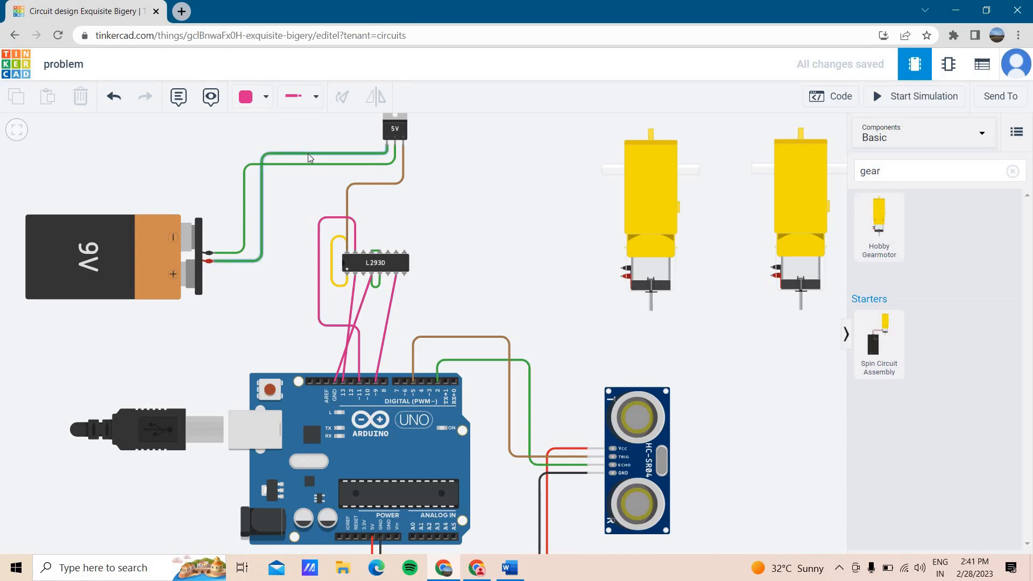
Wire the 9V battery's positive terminal to the L293D's Power 2 pin in brown, routed beneath the chip, and straighten the last bend.
click(266, 97)
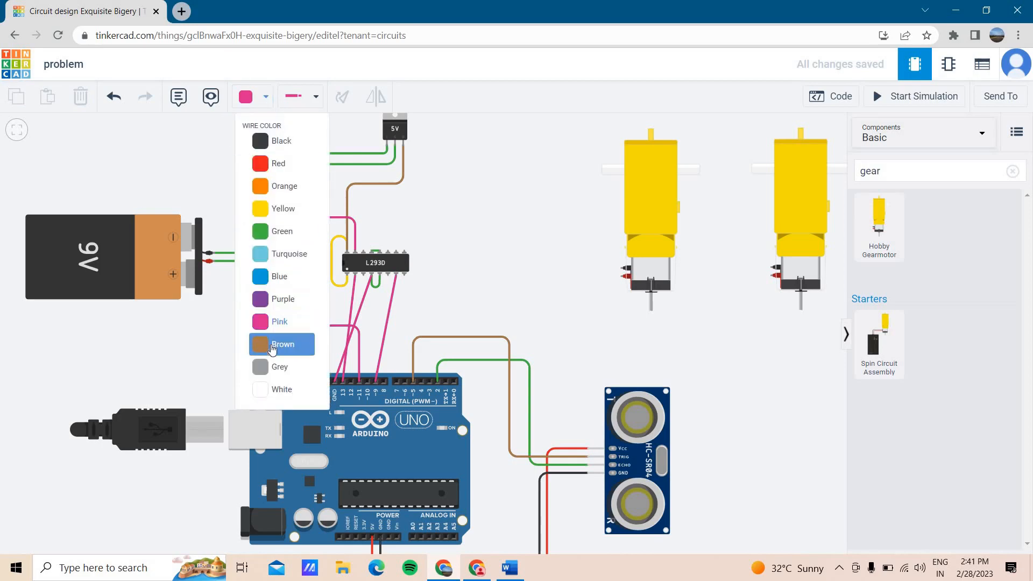
click(271, 346)
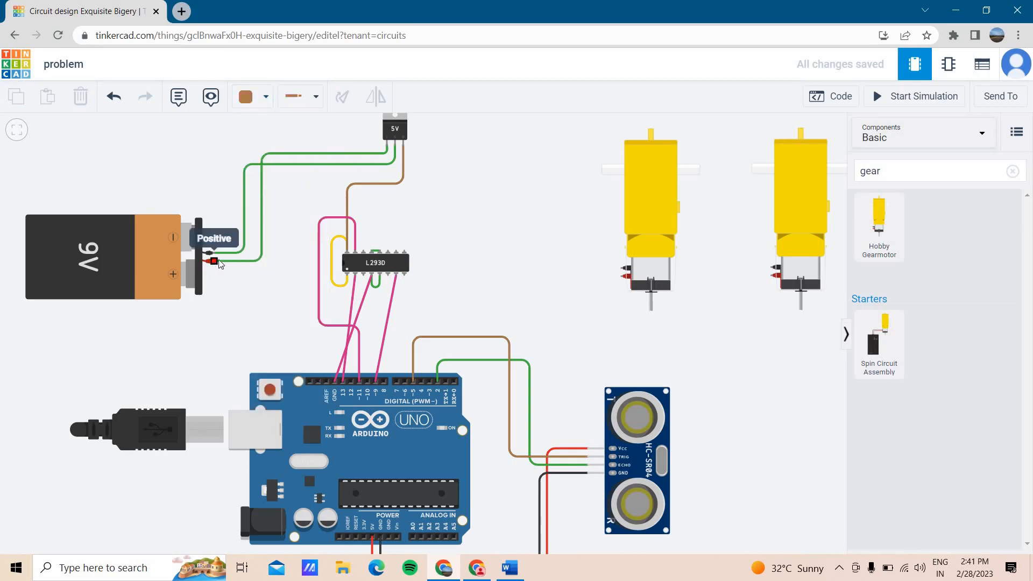
click(211, 261)
click(266, 261)
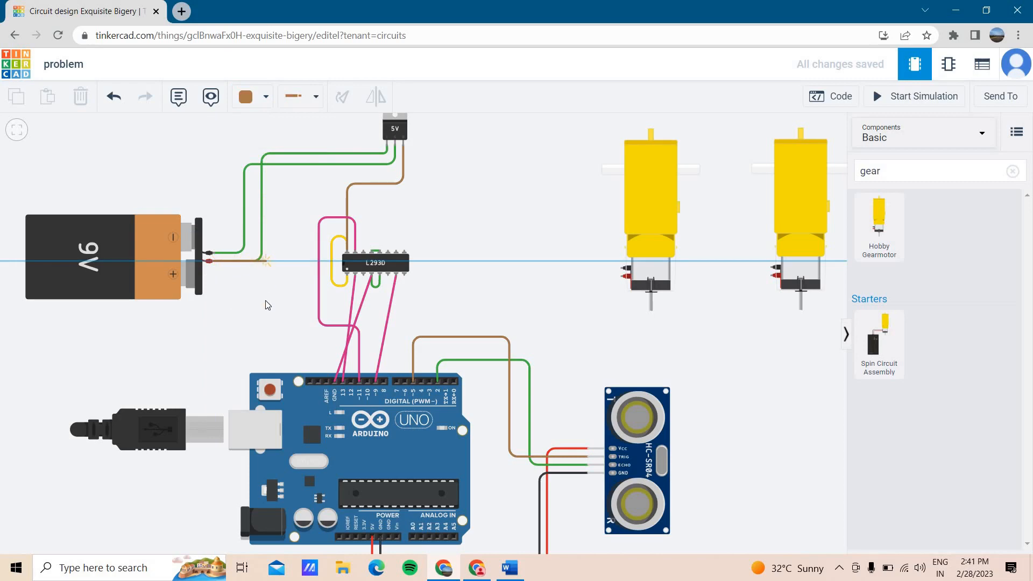
click(266, 337)
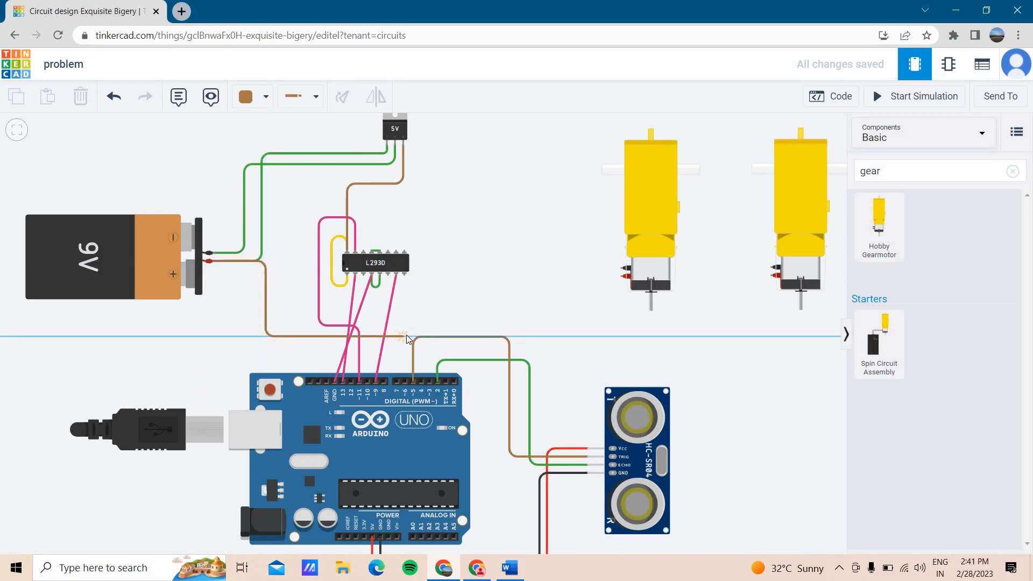
click(405, 337)
click(403, 276)
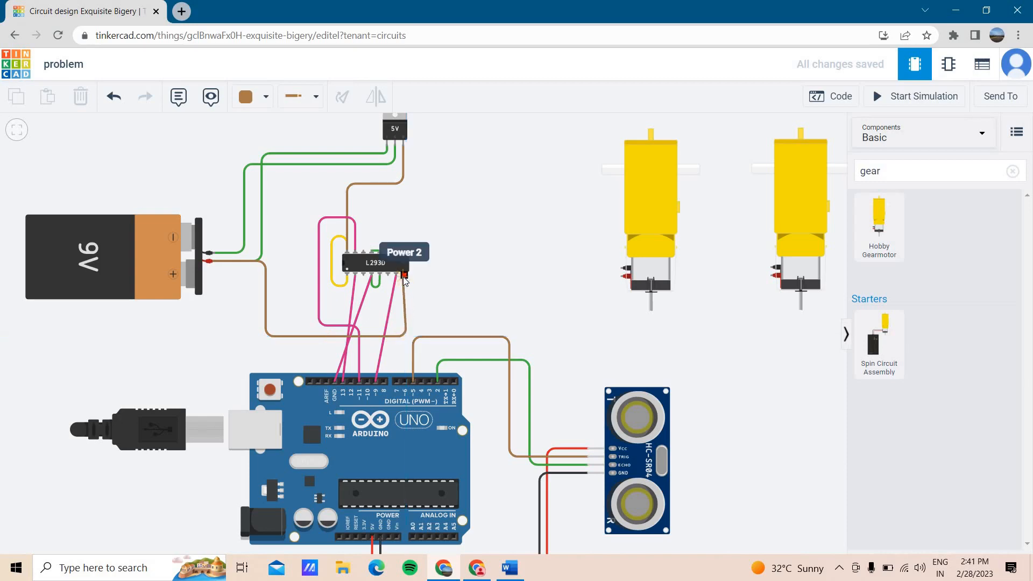
click(406, 332)
drag(405, 338, 404, 338)
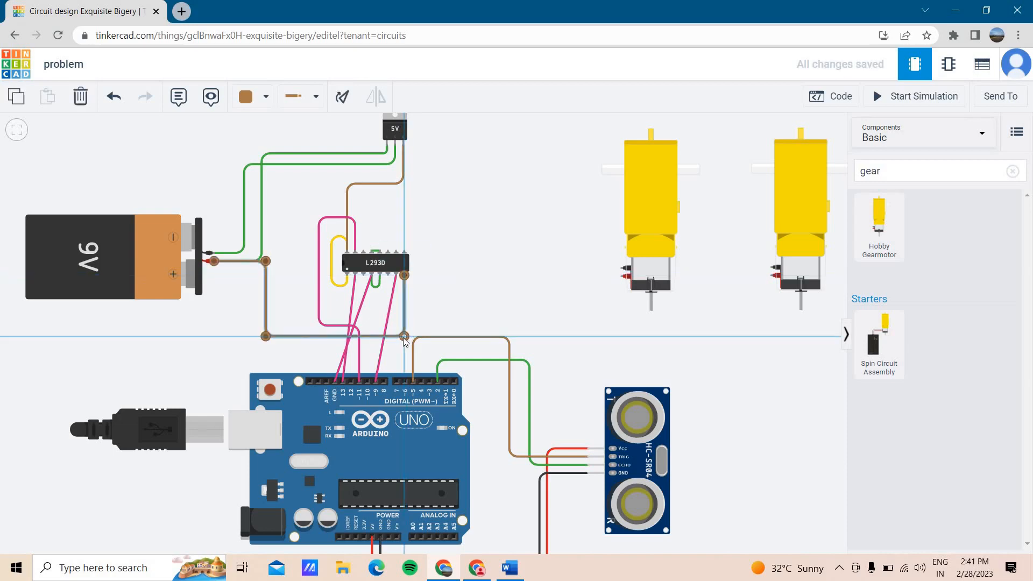
click(451, 318)
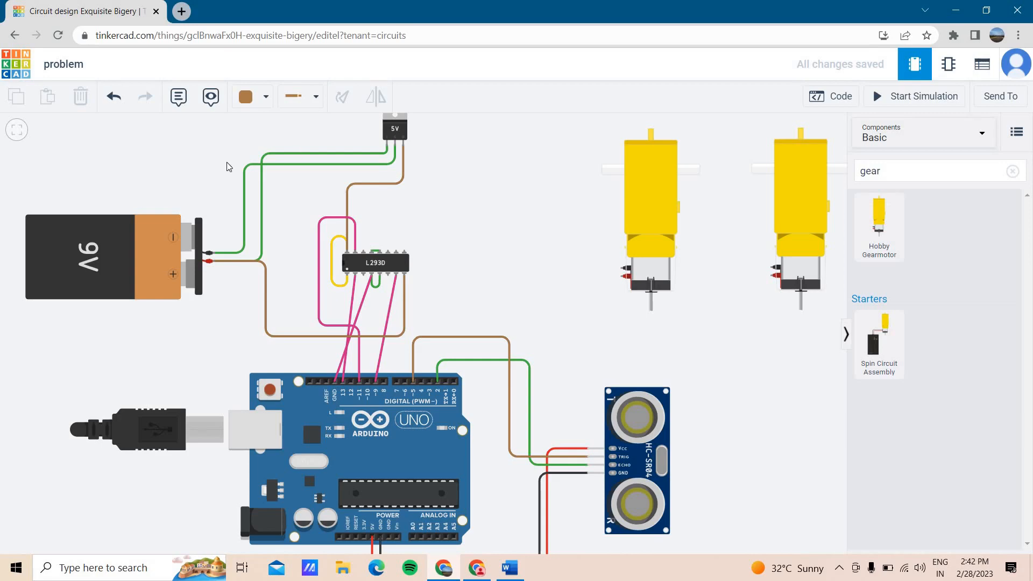
Route a green wire from the 5V regulator's Out pin around the Arduino's sensor-facing side to the Arduino 5V pin.
click(262, 101)
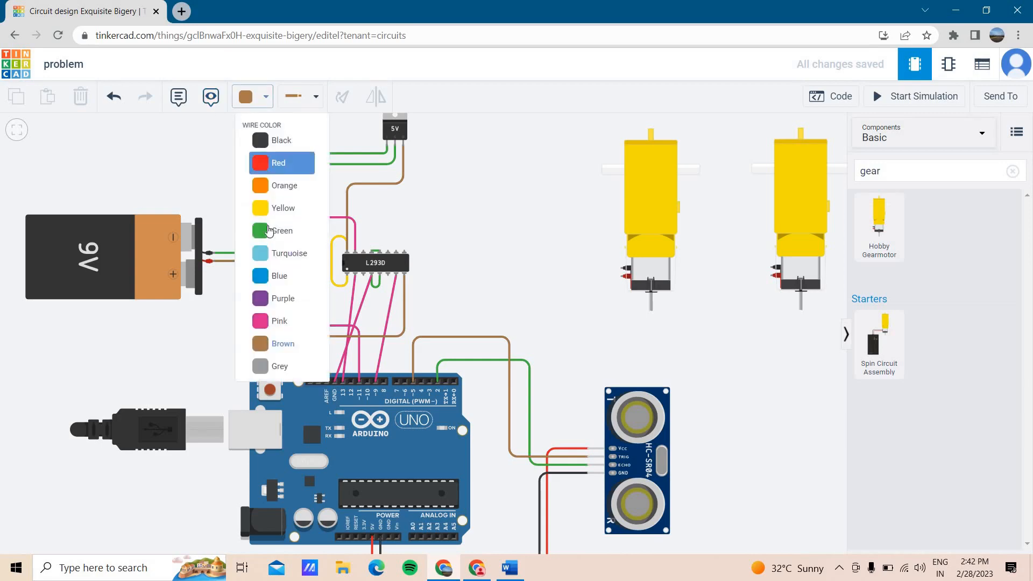
click(270, 233)
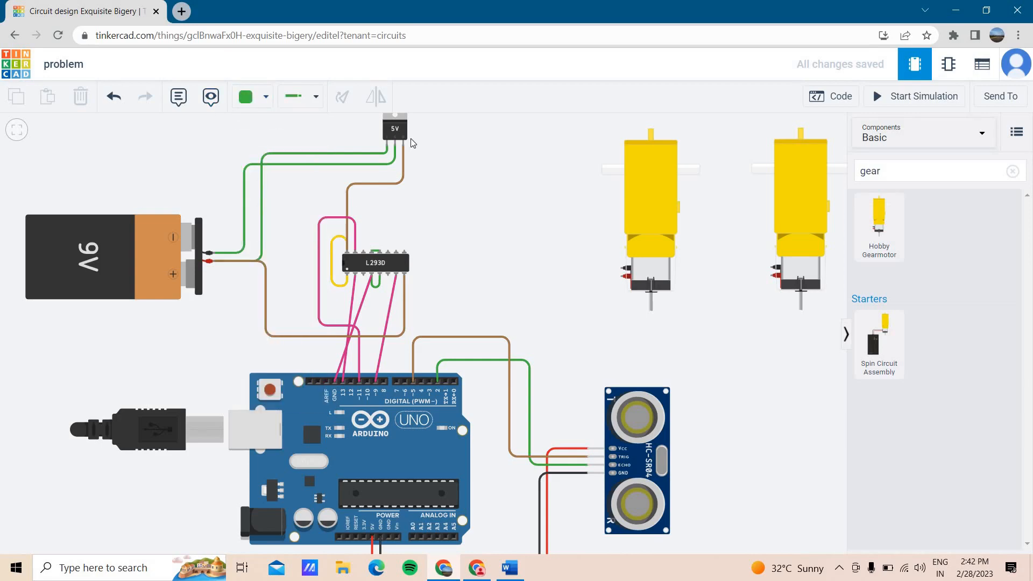
click(404, 156)
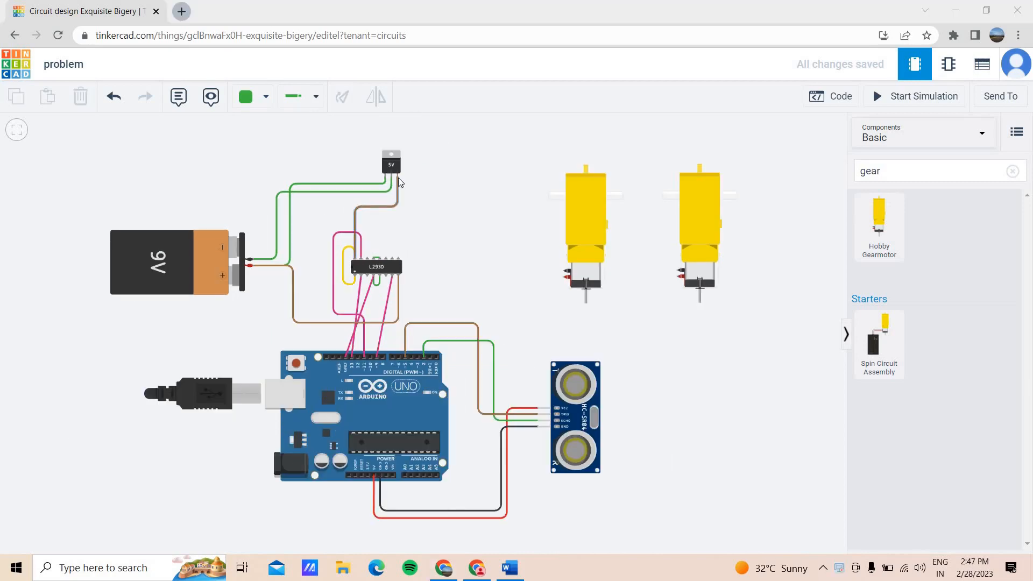
click(398, 177)
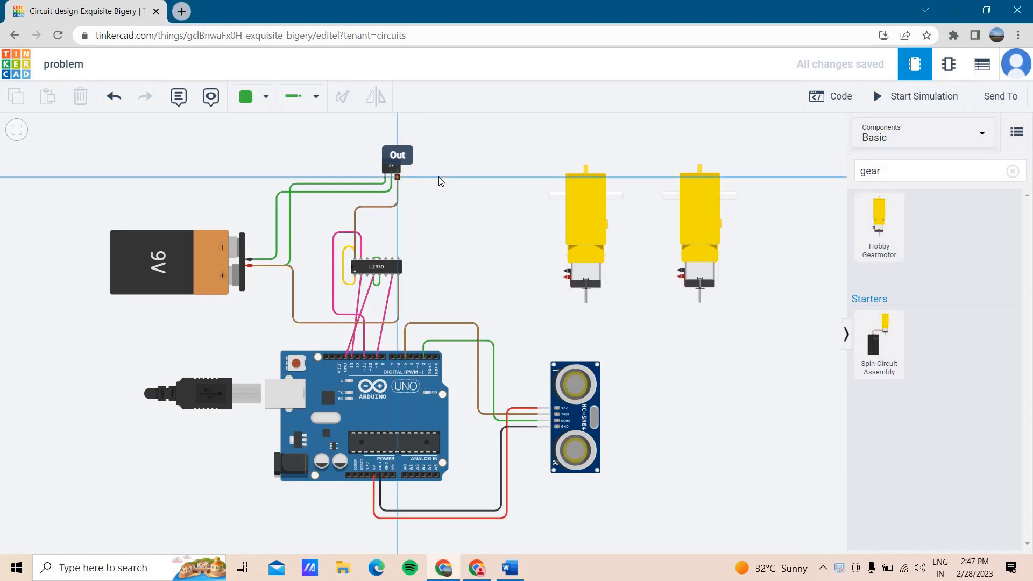
click(457, 177)
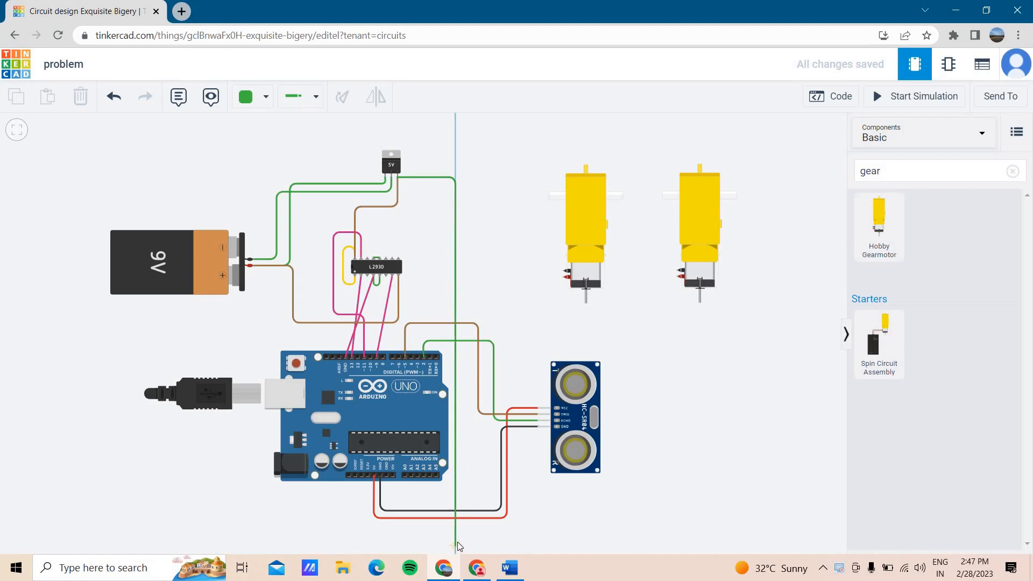
click(457, 541)
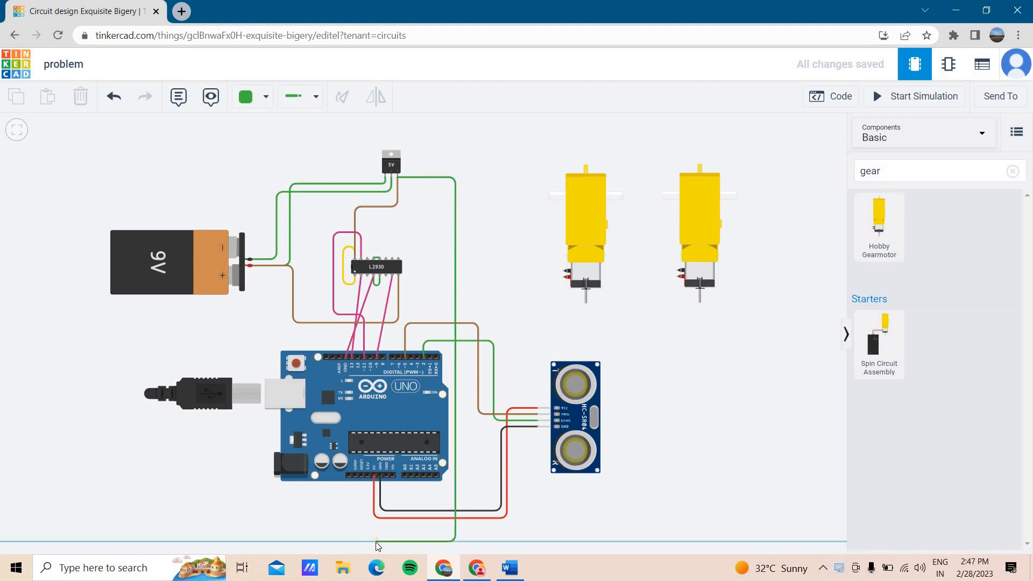
click(376, 542)
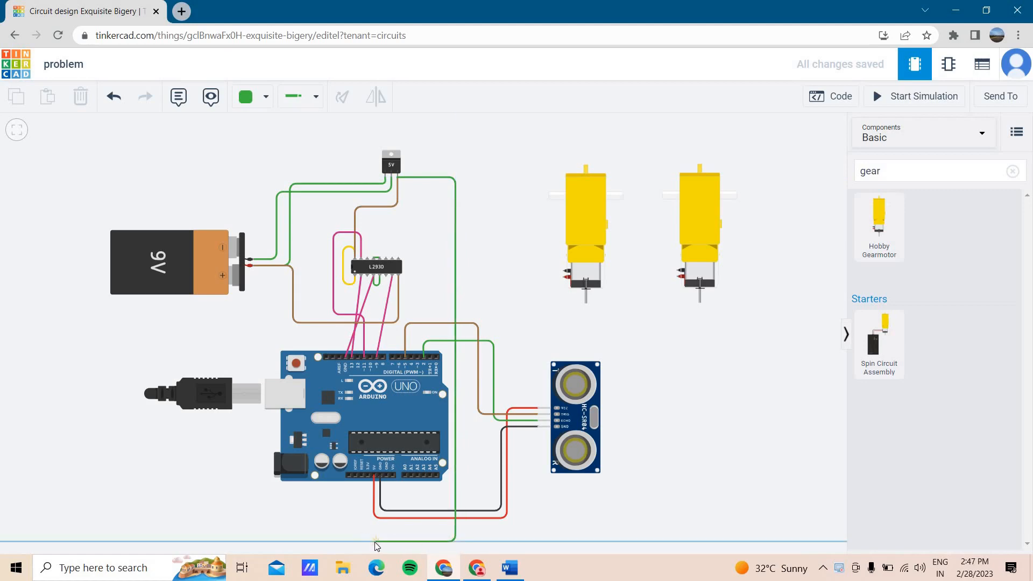
click(375, 477)
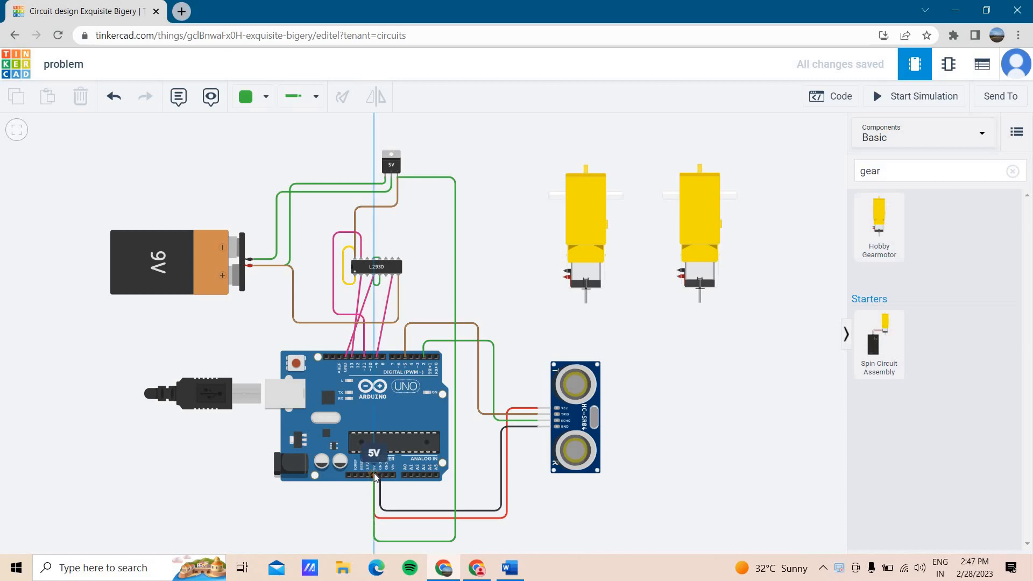
click(510, 332)
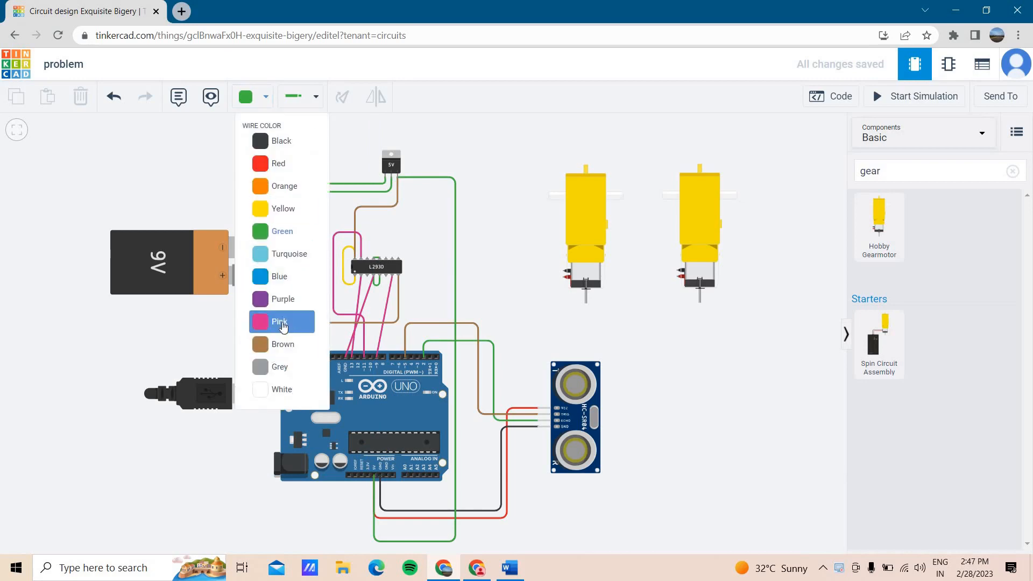
Connect the L293D's Enable 3 & 4 pin to the 5V regulator's Out pin with a pink wire.
click(281, 323)
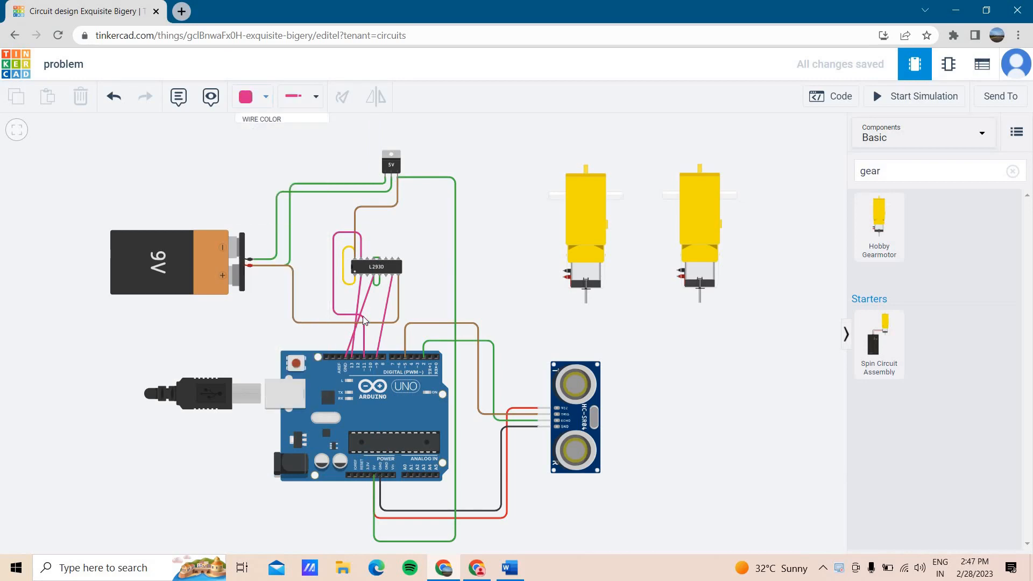
click(399, 259)
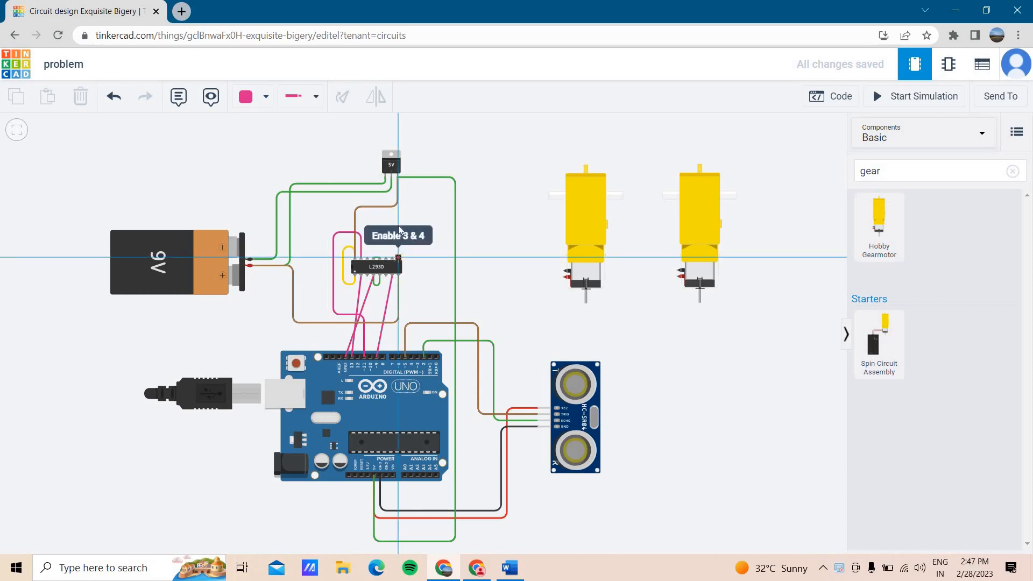
click(397, 178)
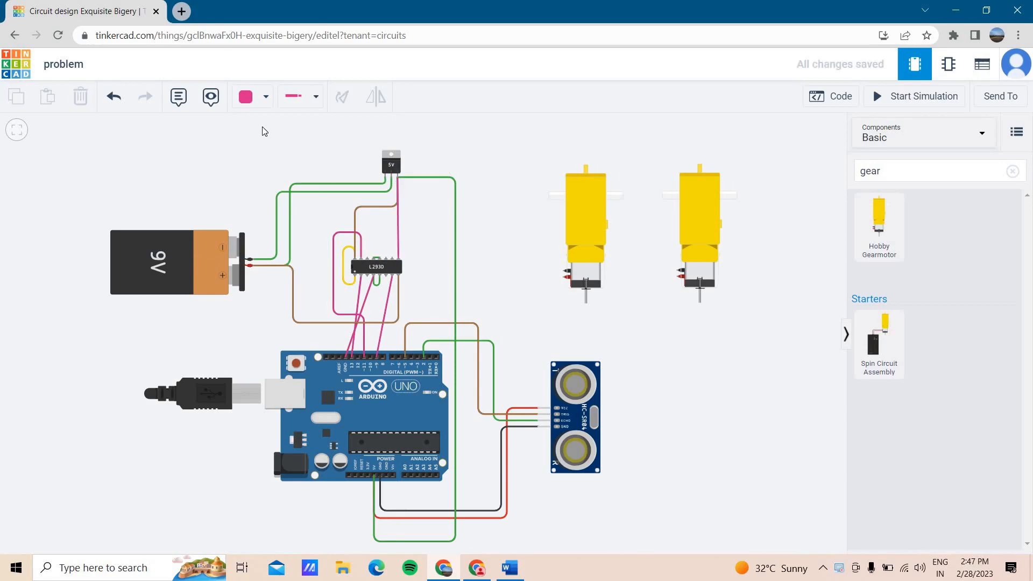
Route a red wire from the L293D's Output 1 pin beneath the chip to the red terminal of the gearmotor nearer the chip.
click(266, 98)
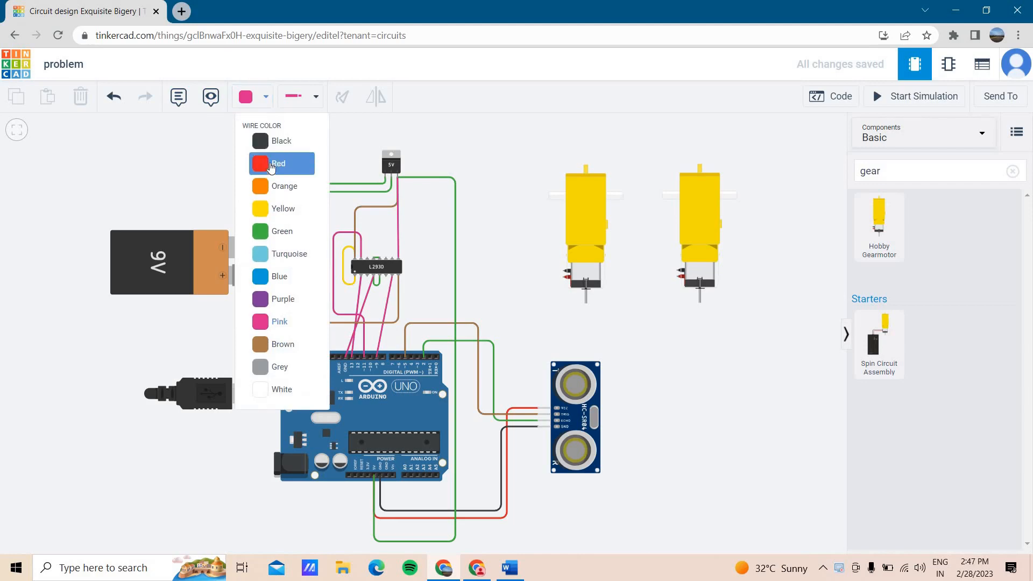
click(274, 162)
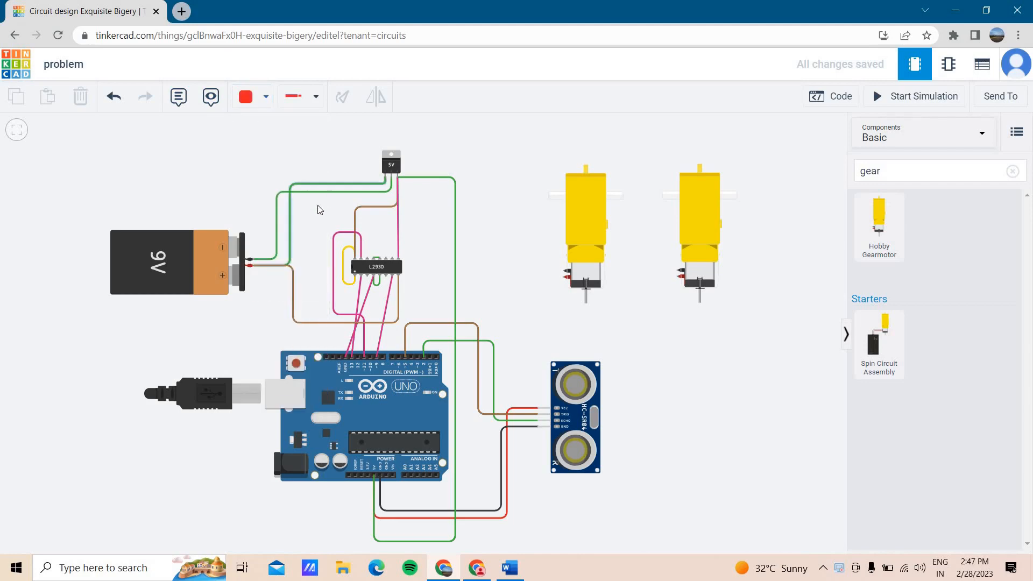
click(367, 275)
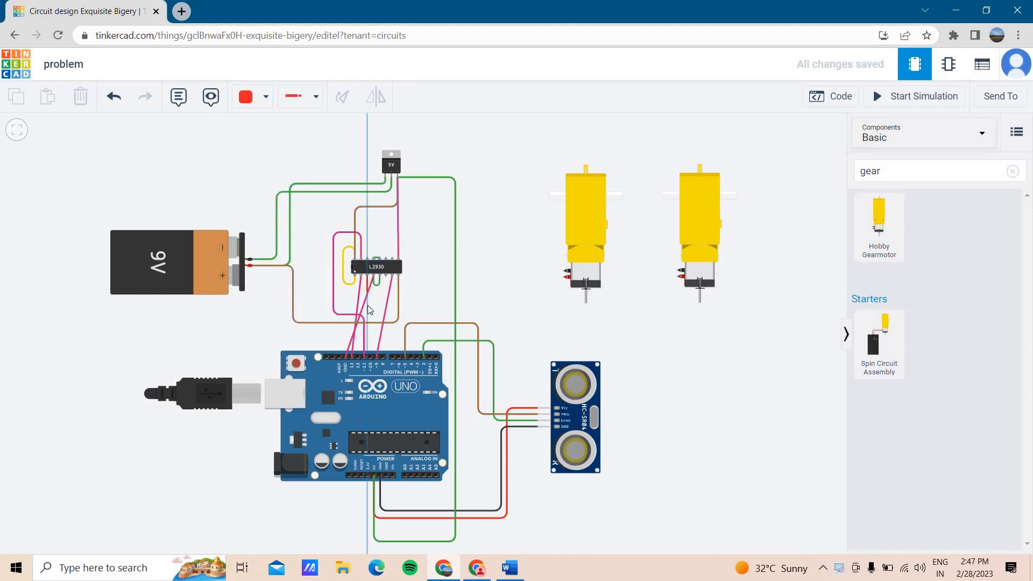
click(368, 305)
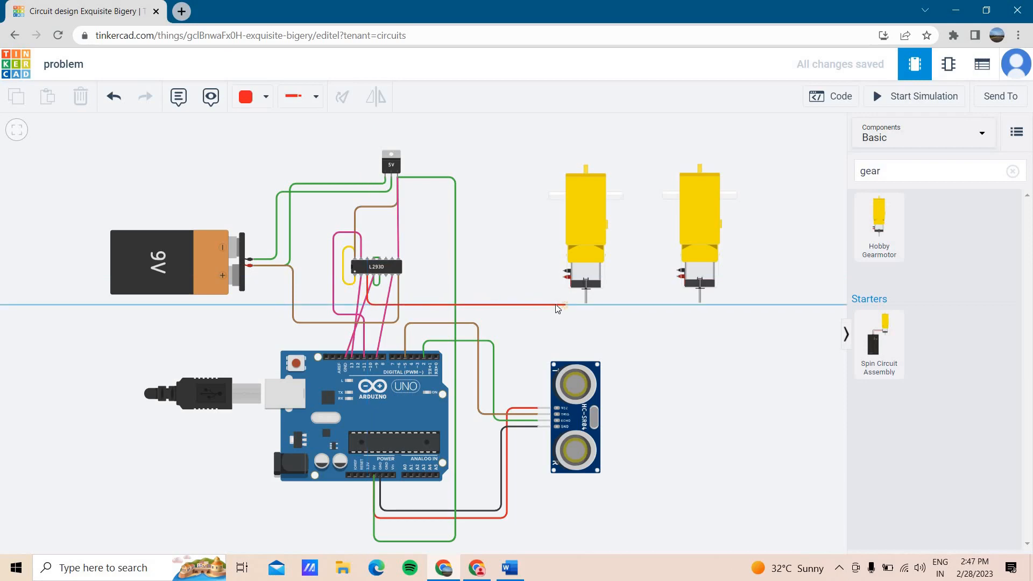
click(555, 305)
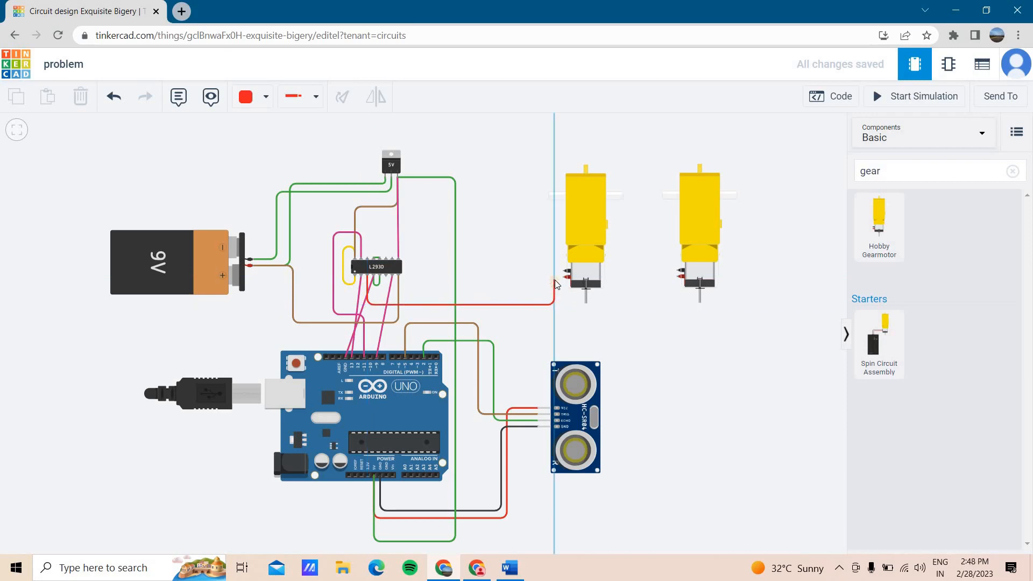
click(554, 277)
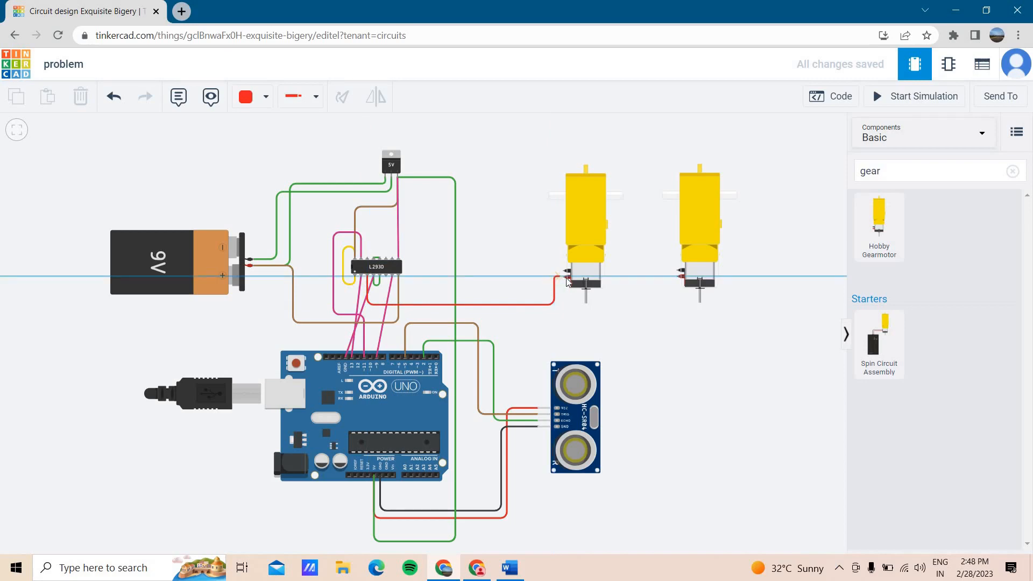
click(565, 277)
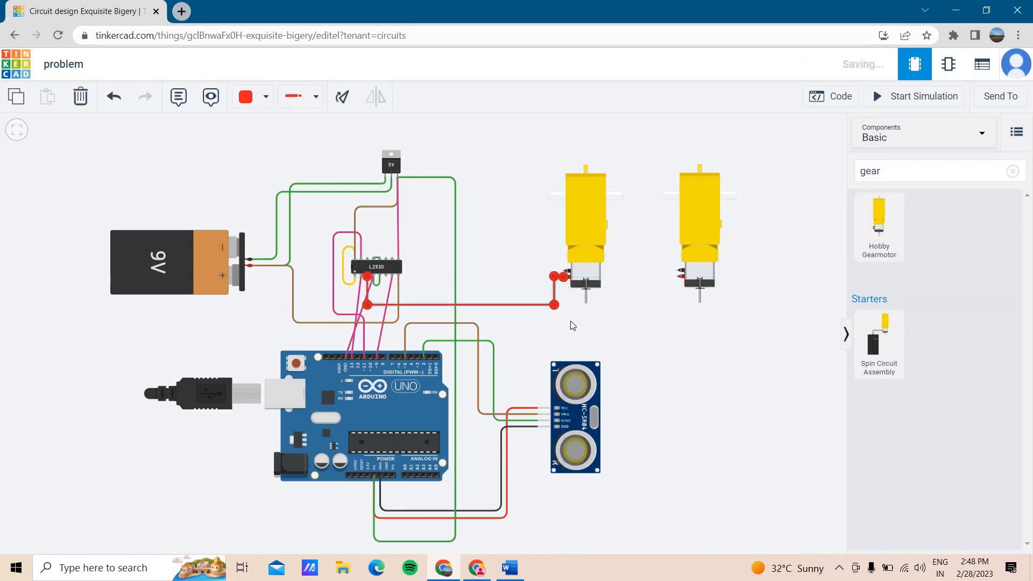
click(572, 326)
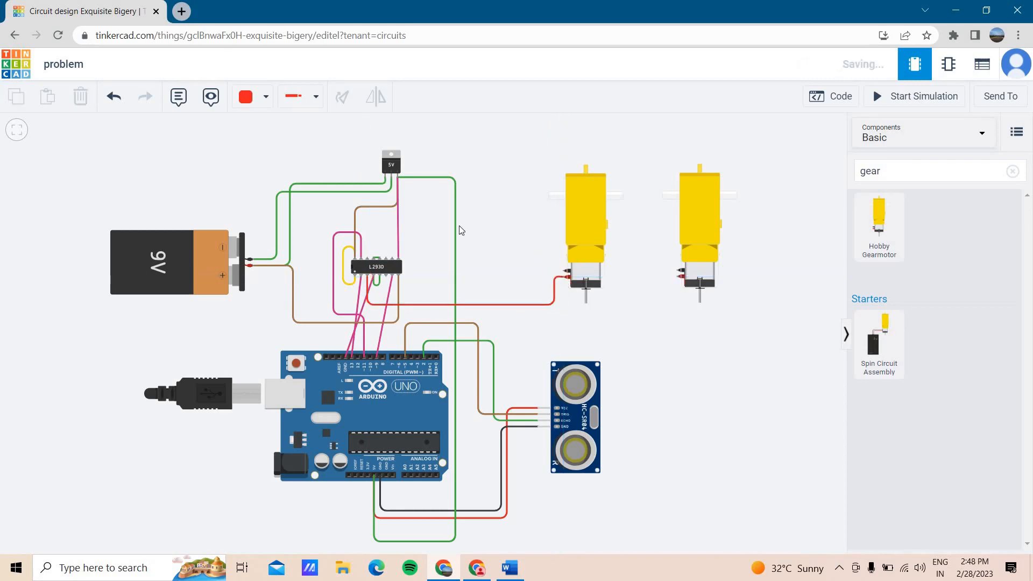
Route a black wire from the L293D's Output 2 pin to the nearer gearmotor's Negative terminal, just above the red wire.
click(267, 97)
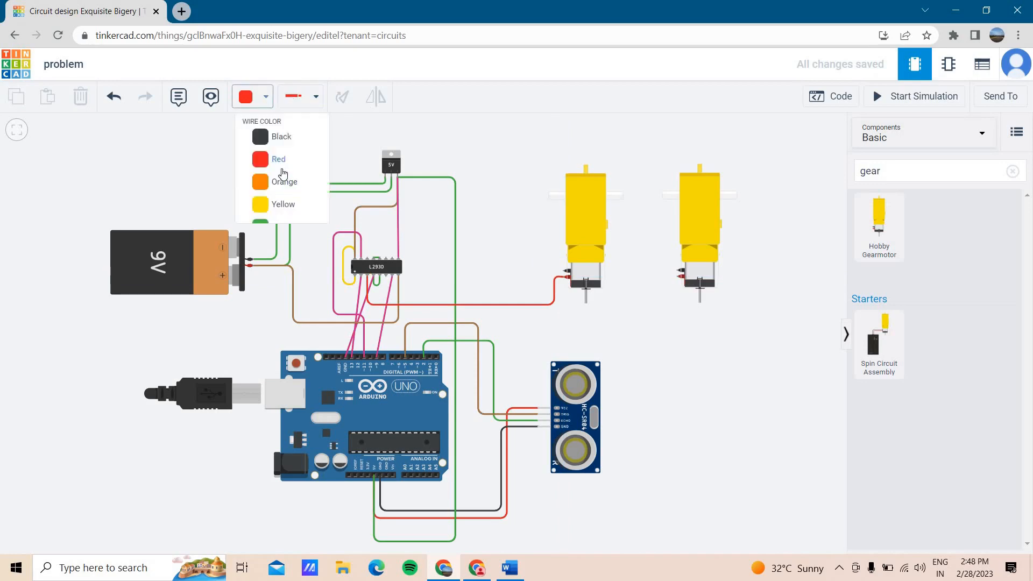
click(281, 140)
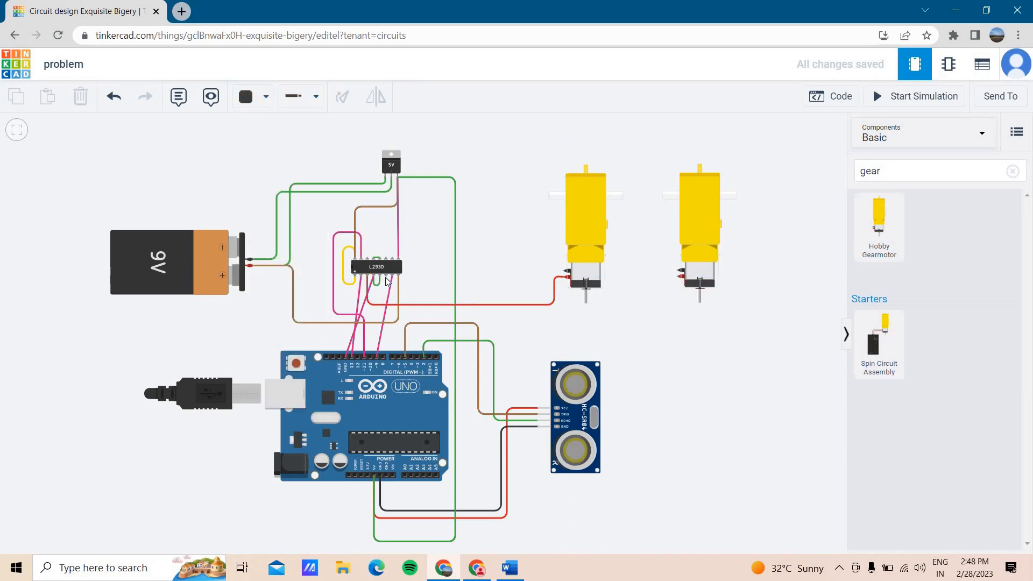
click(386, 295)
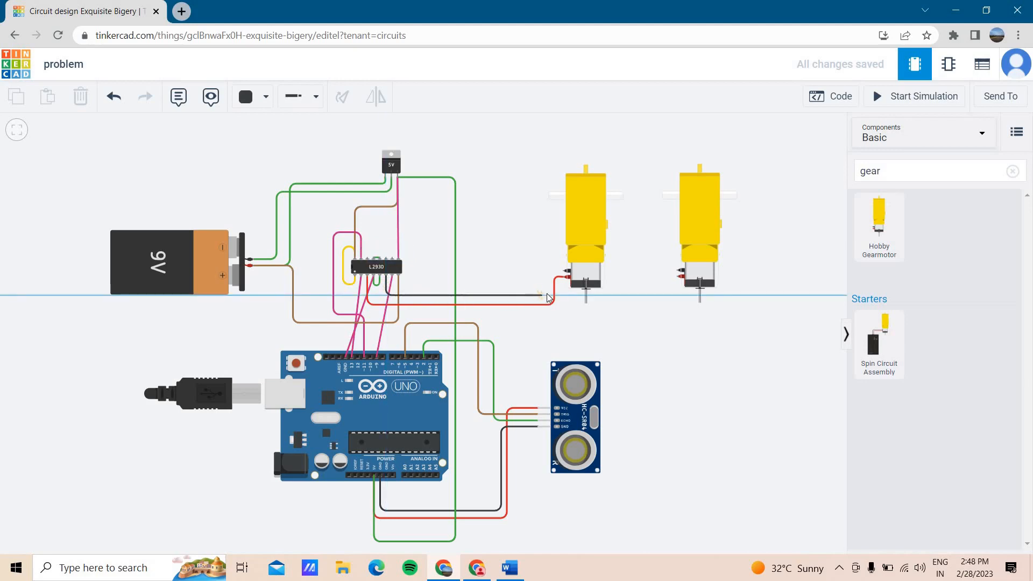
click(546, 296)
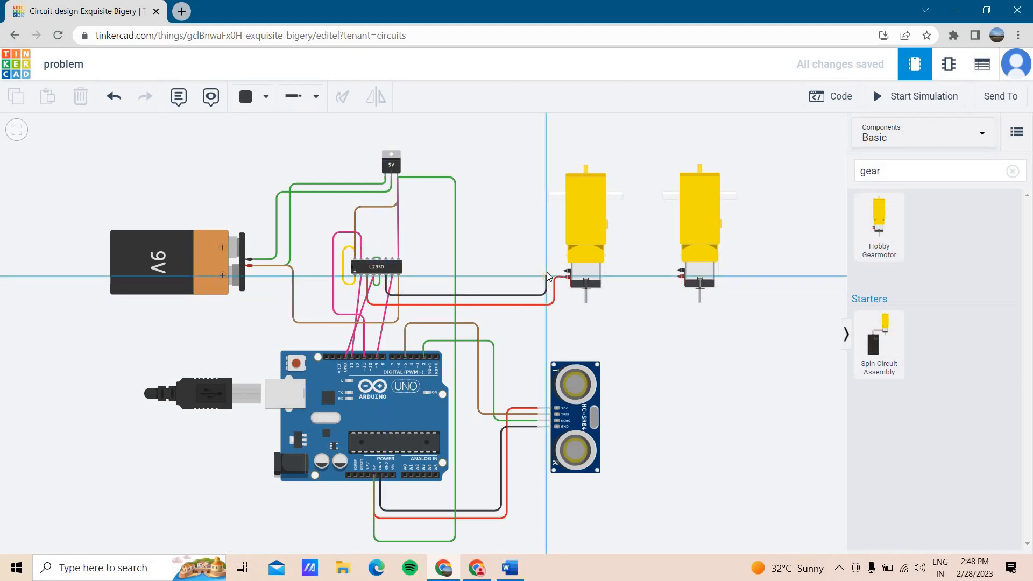
click(547, 272)
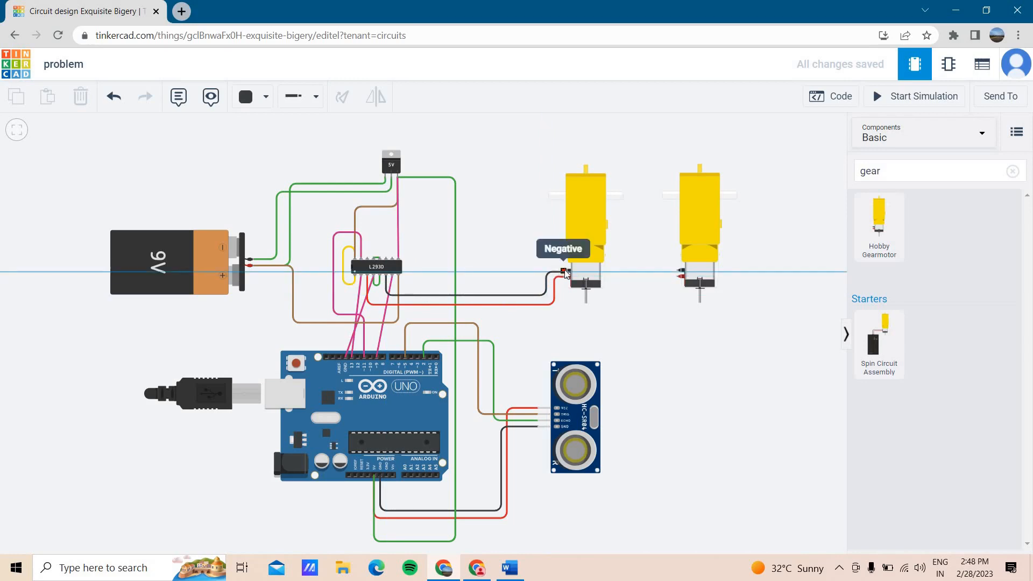
click(565, 273)
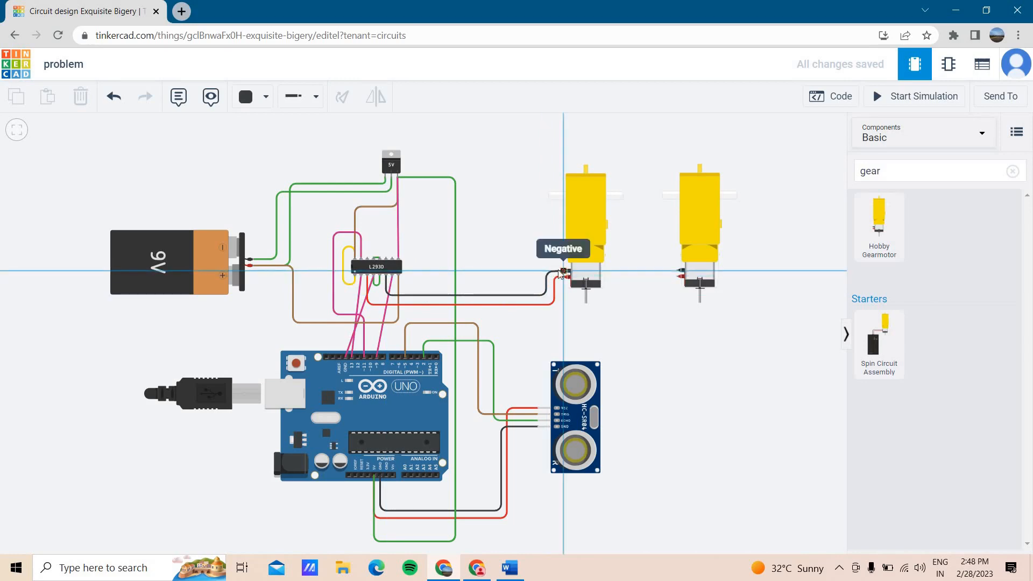
click(519, 250)
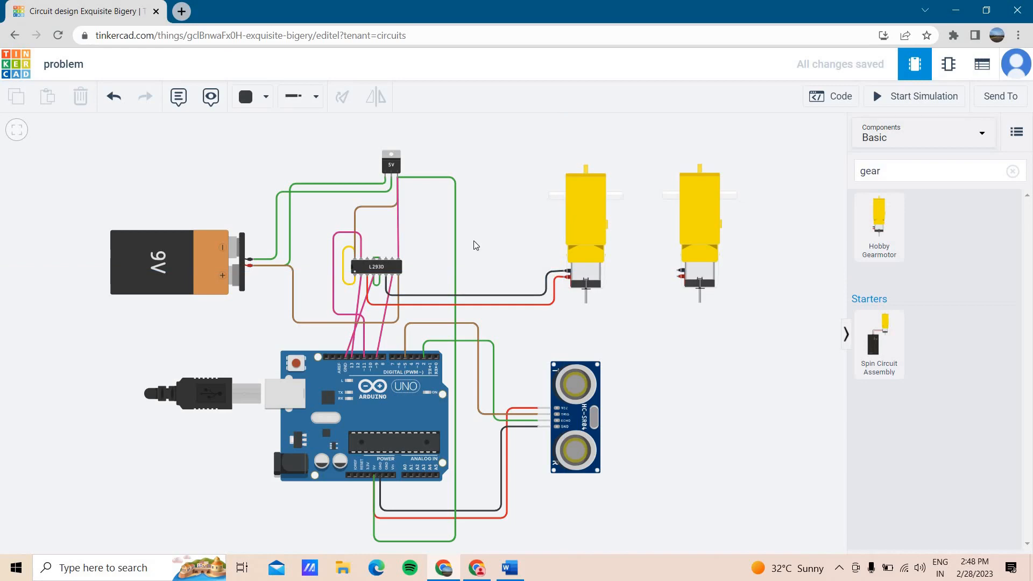
Wire the L293D's Output 4 pin to the farther gearmotor's red terminal in red, looping over the nearer motor, and straighten the slanted bend.
click(265, 97)
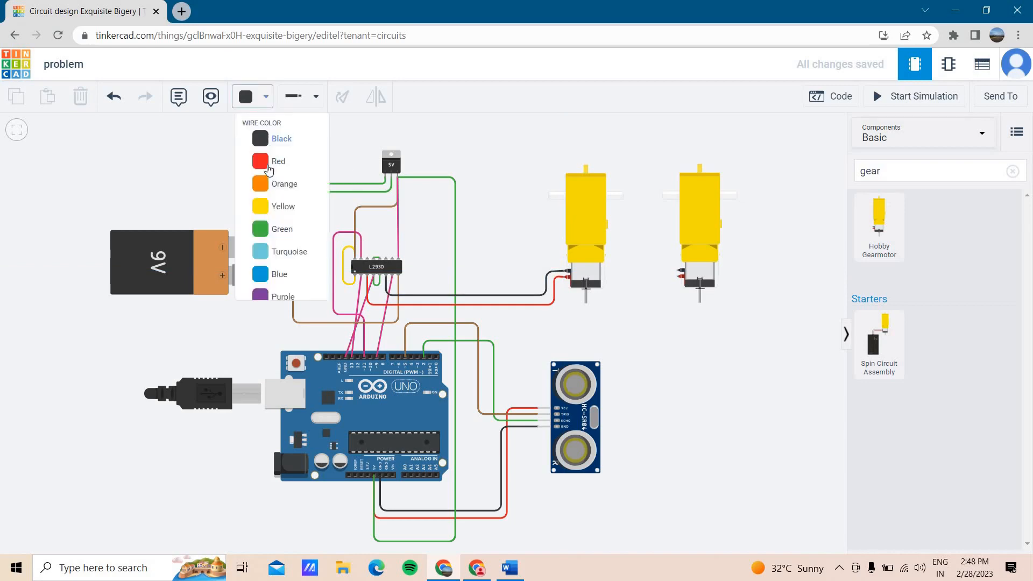
click(267, 167)
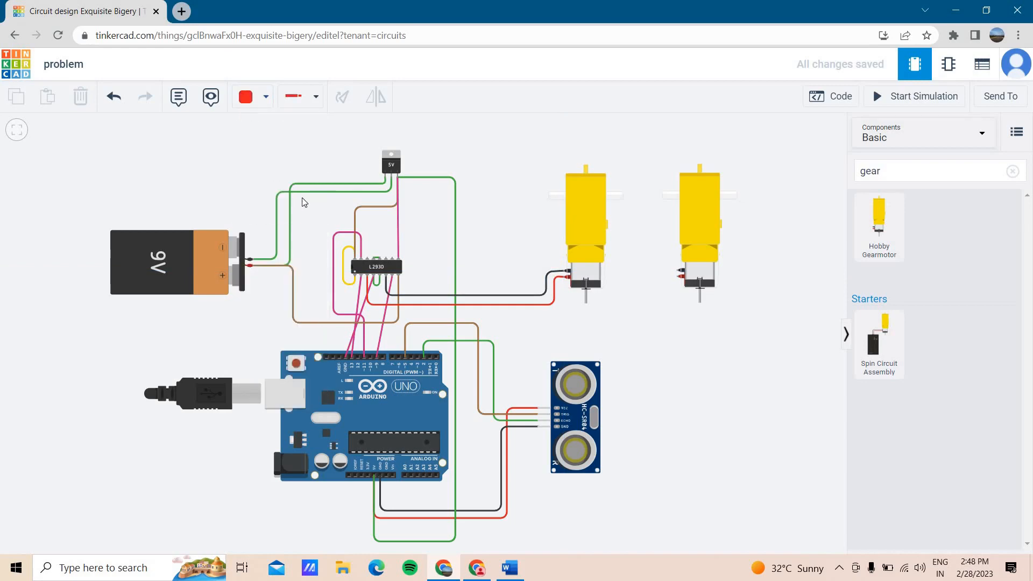
click(367, 255)
click(367, 219)
click(547, 219)
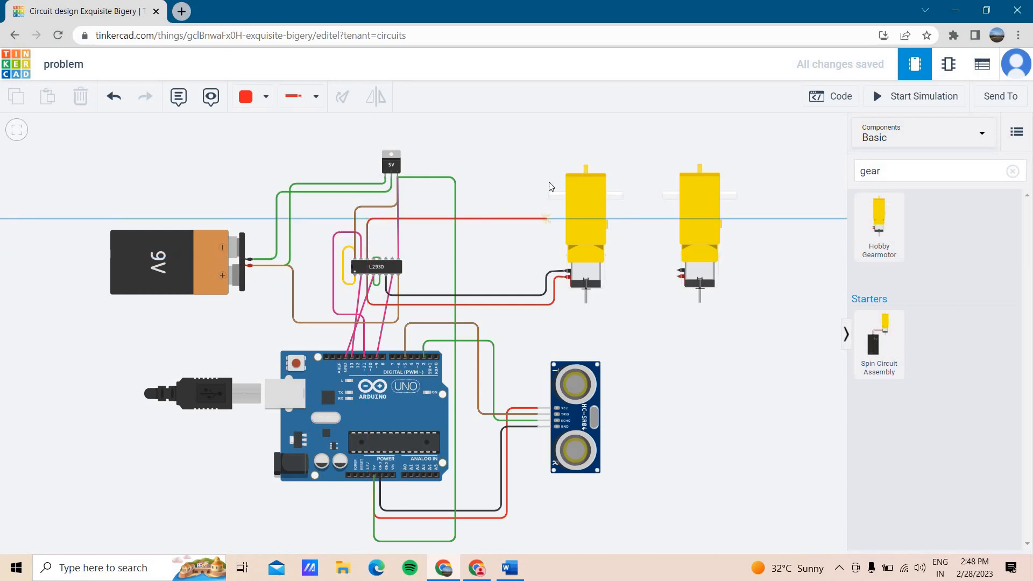
click(550, 151)
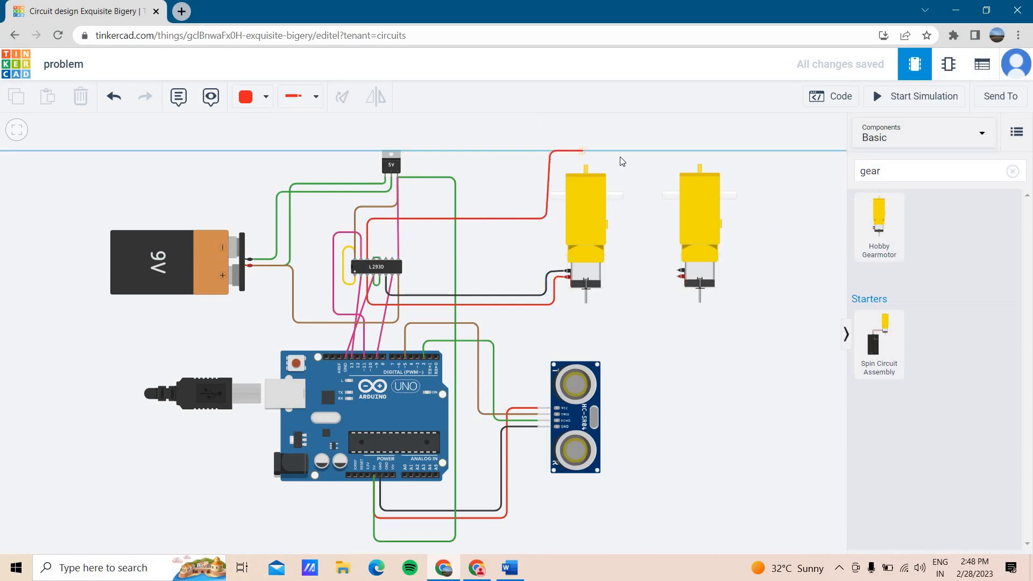
click(625, 327)
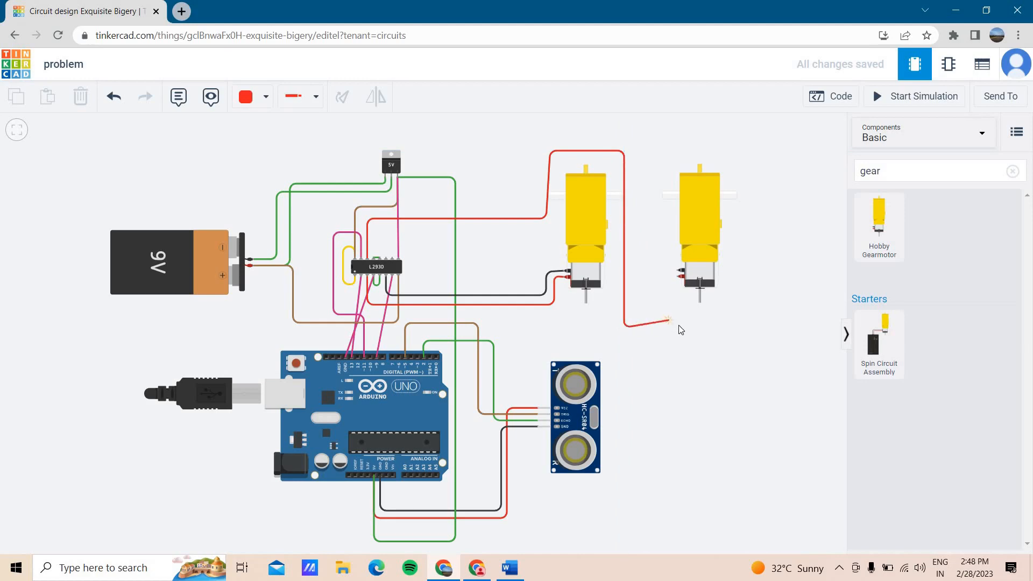
click(679, 325)
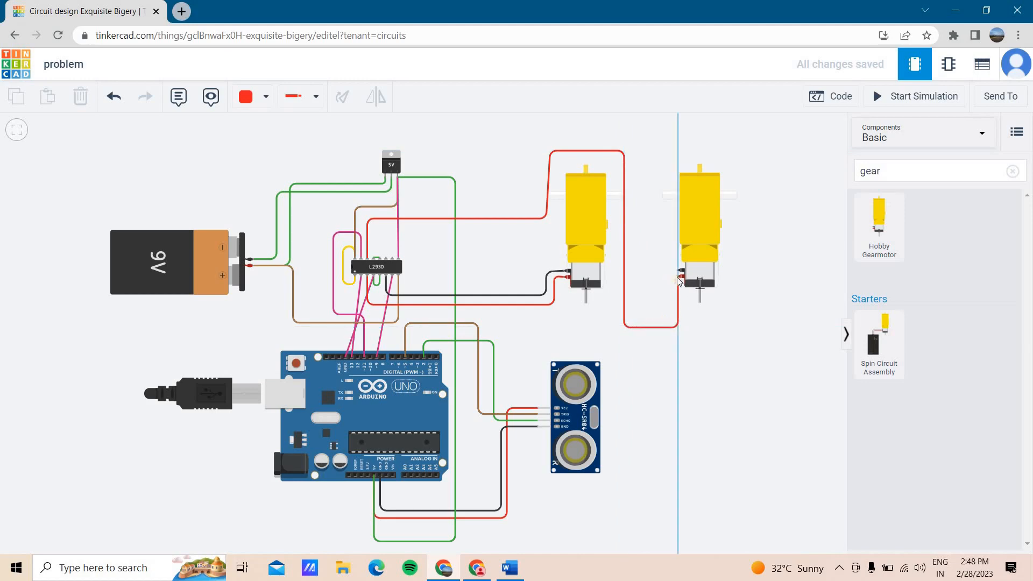
click(678, 277)
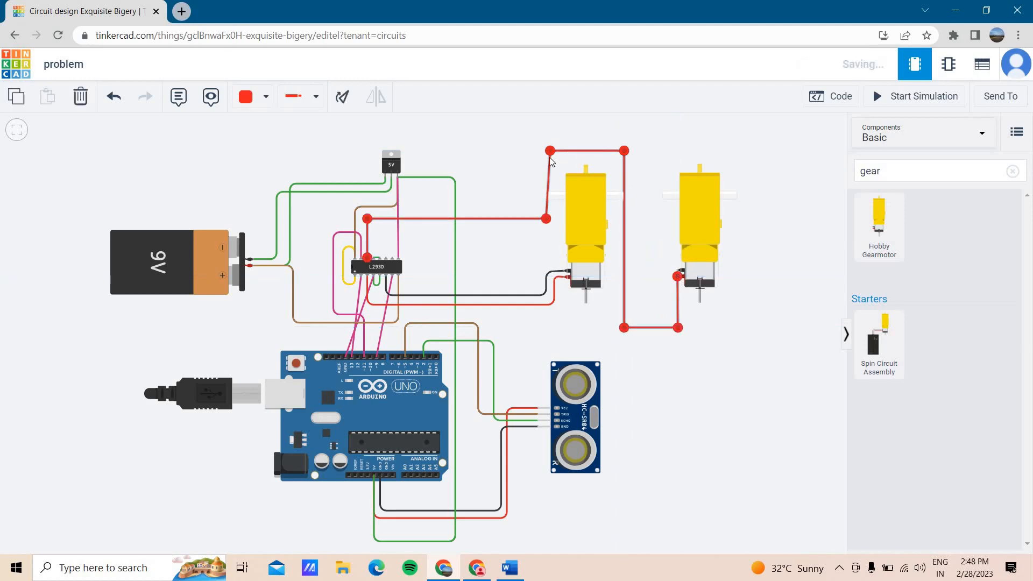
drag(549, 151, 546, 152)
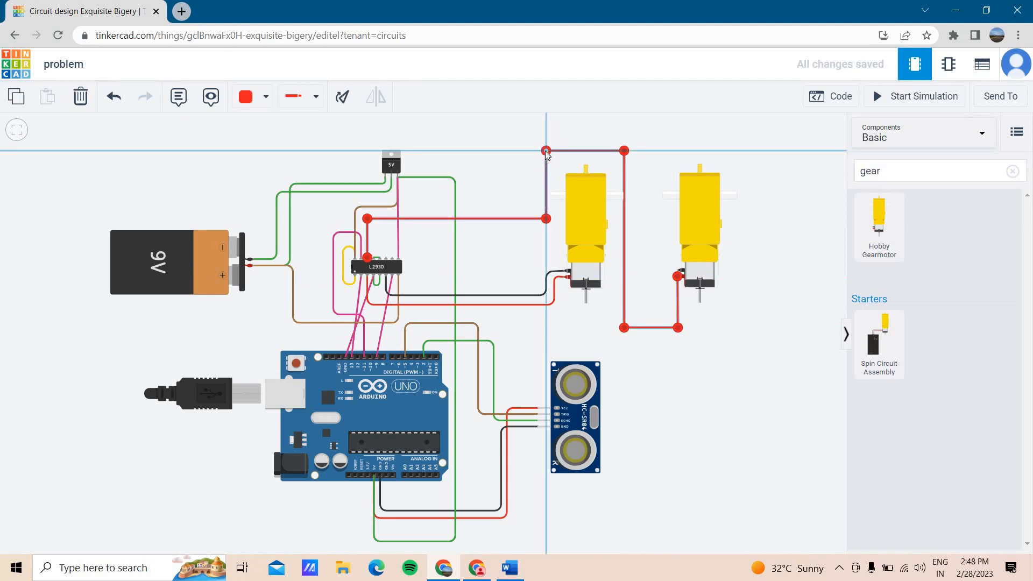
click(673, 156)
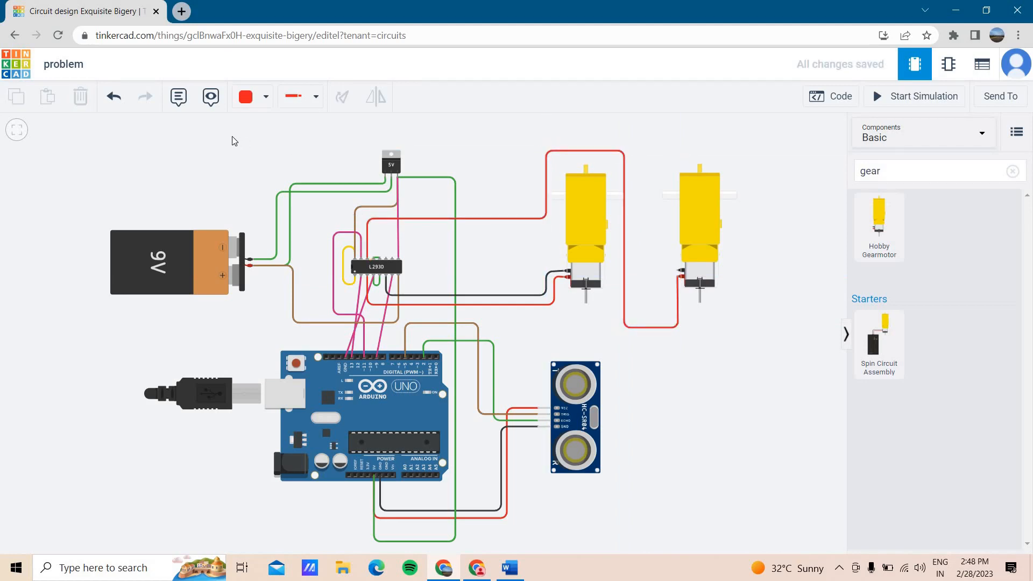
Wire the L293D's Output 3 pin to the farther gearmotor's black terminal in black, routed above the red loop, and straighten the last bend.
click(266, 97)
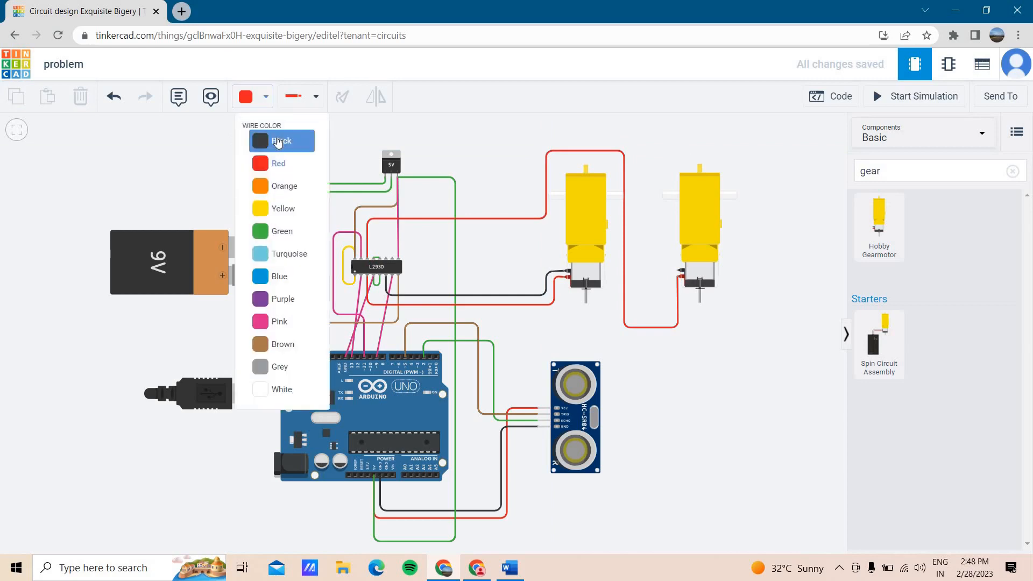
click(278, 142)
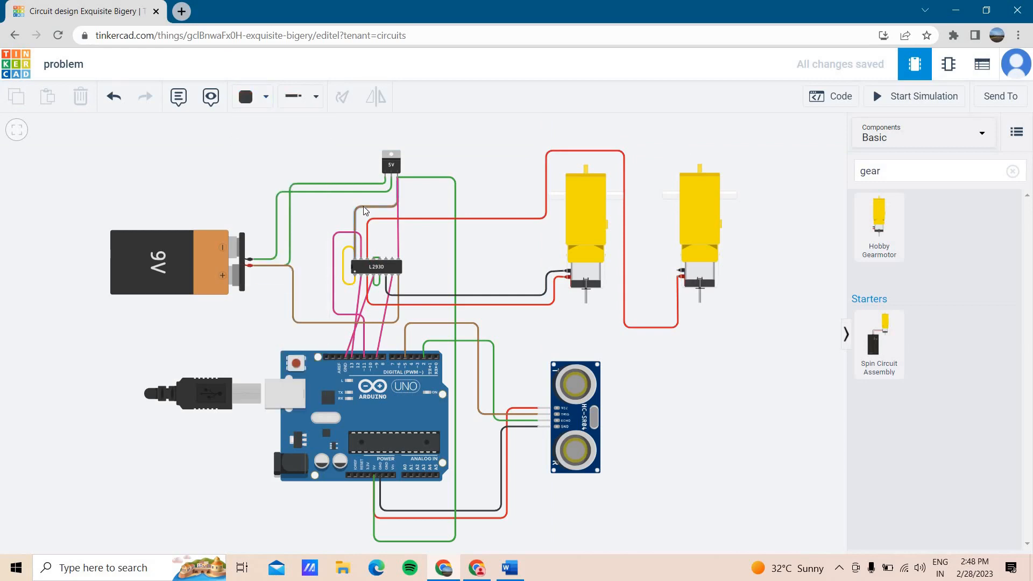
click(385, 257)
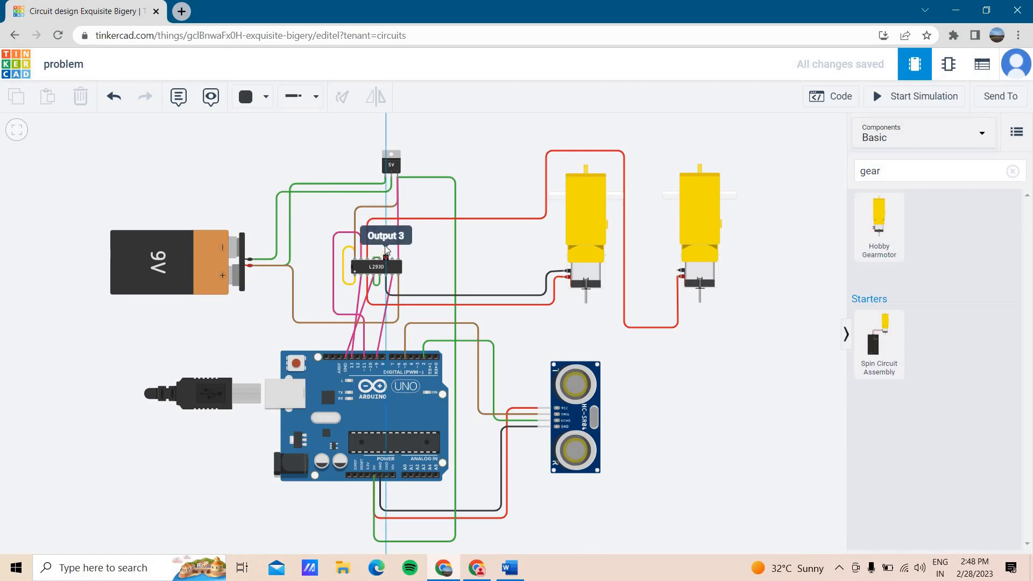
click(386, 236)
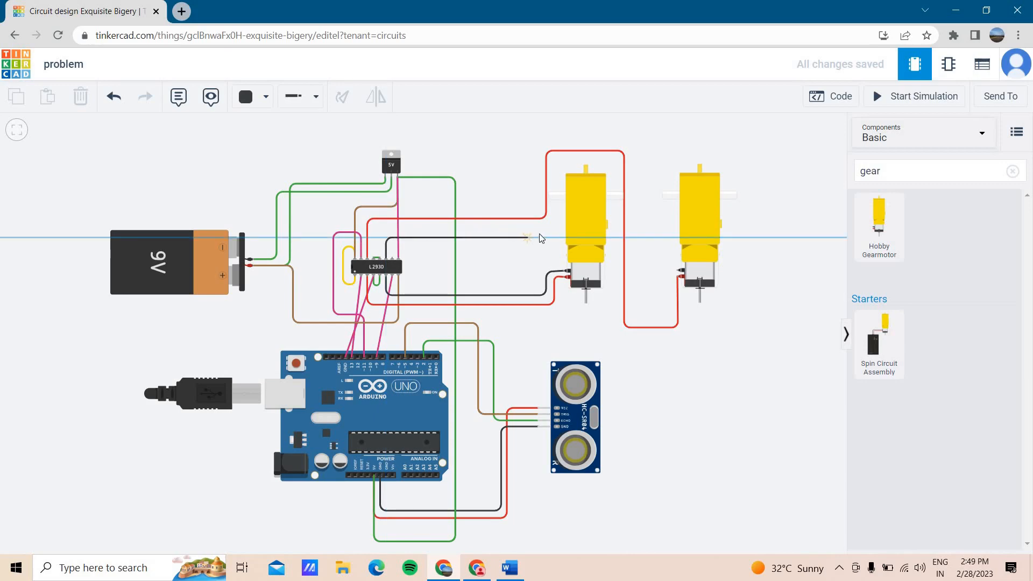
click(529, 237)
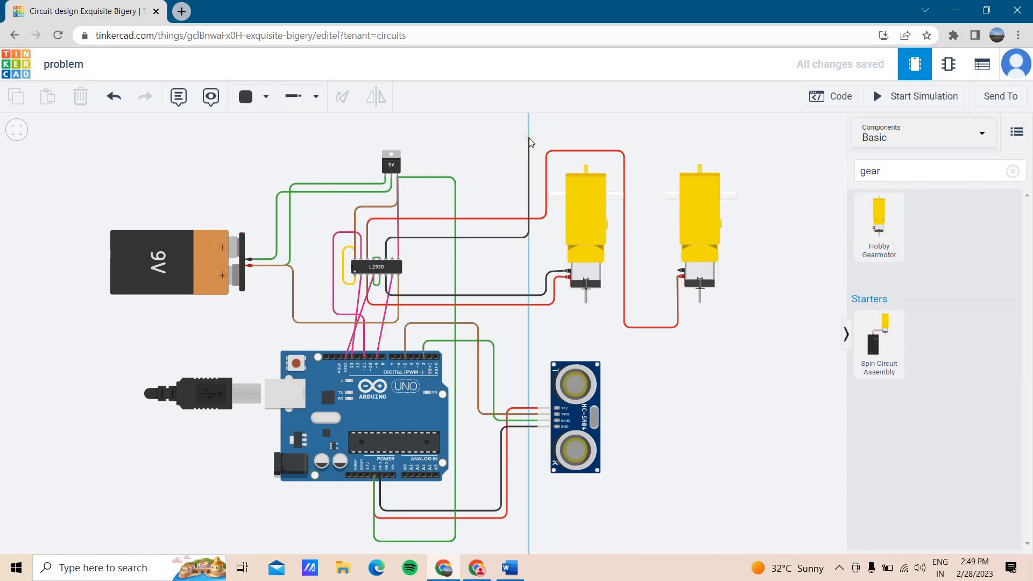
click(529, 140)
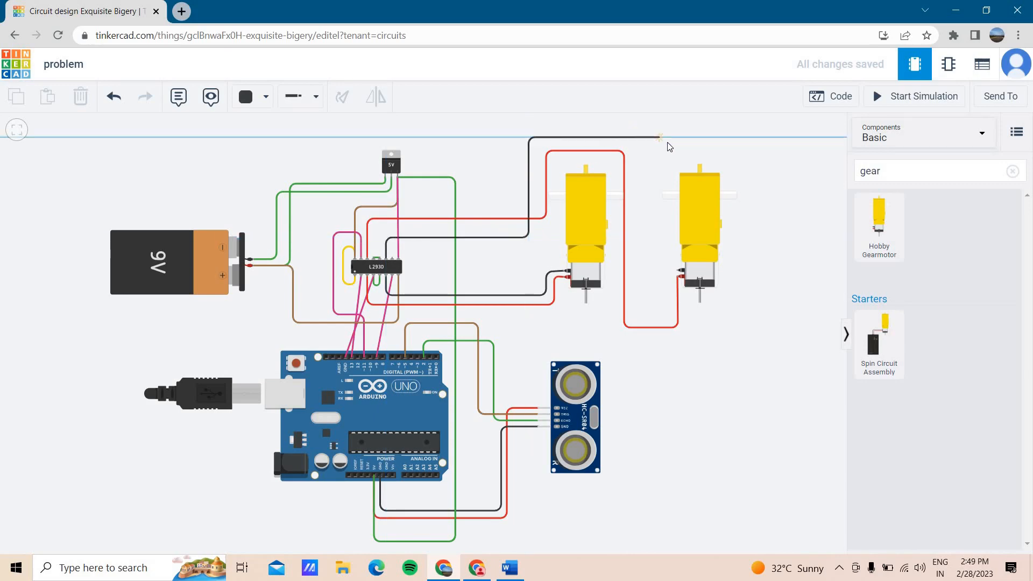
click(671, 138)
click(677, 270)
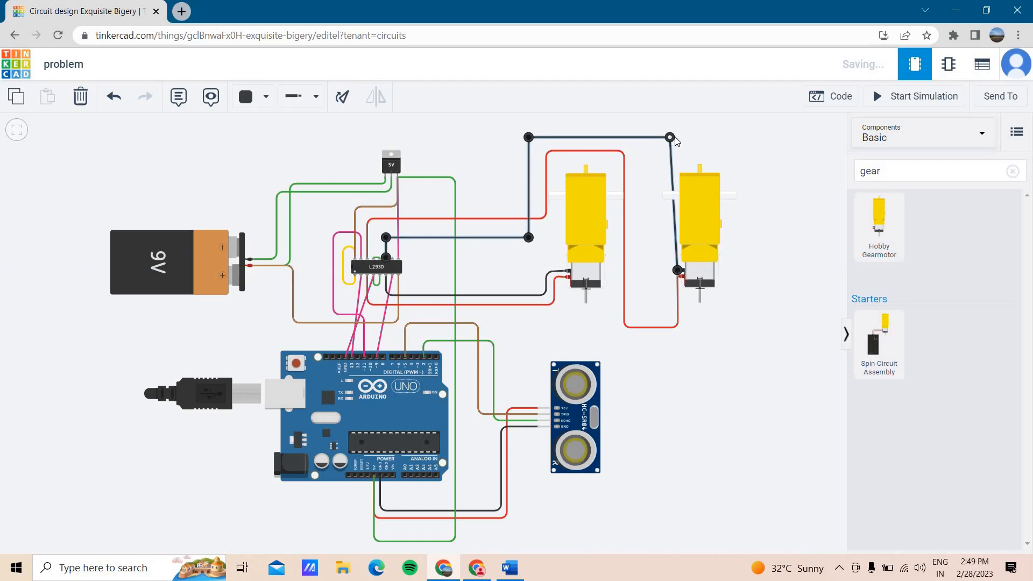
drag(672, 138, 680, 138)
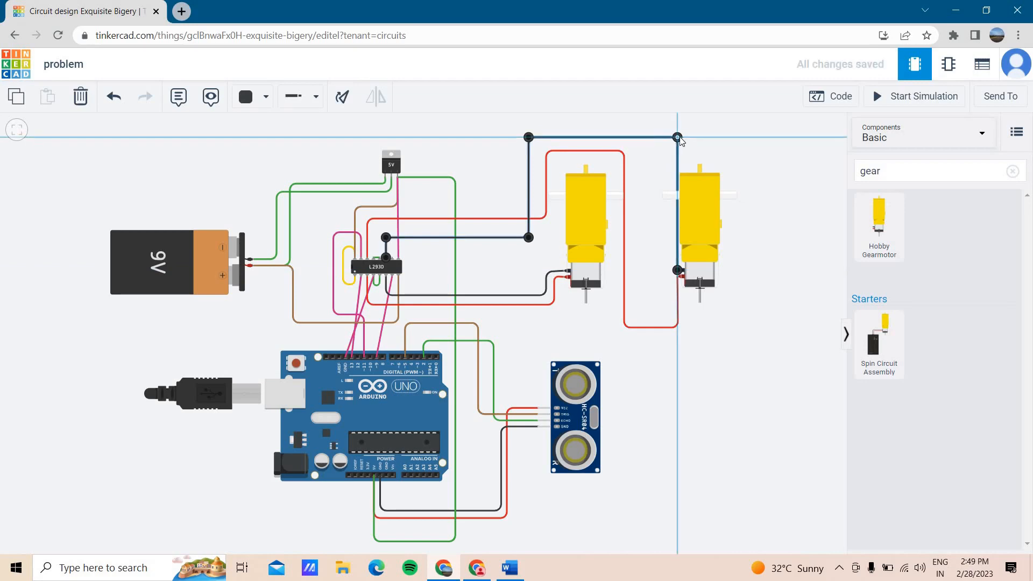
Wire the L293D's Input 3 pin to the Arduino's D10 pin in pink, looping around the end of the chip.
click(740, 140)
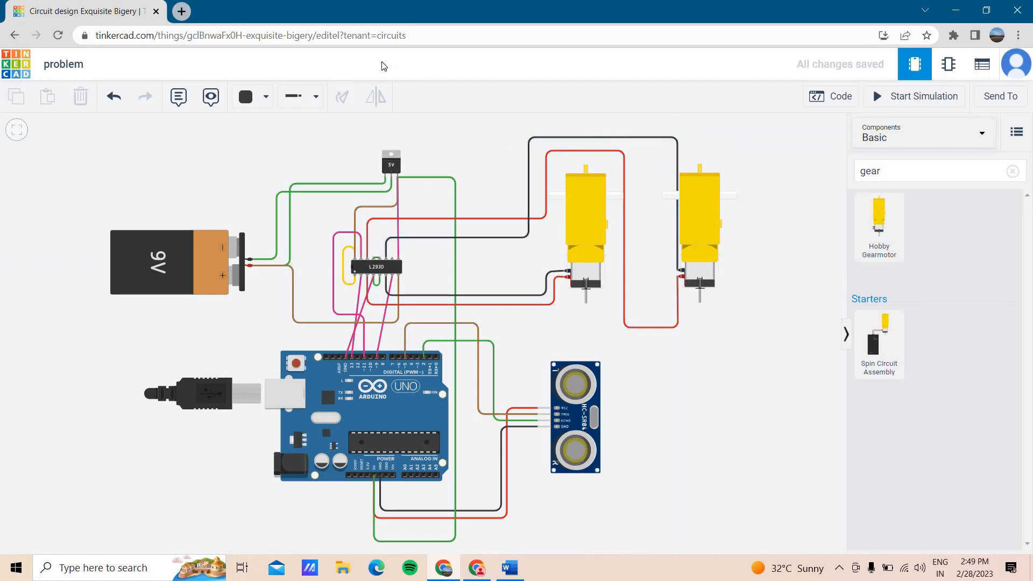
click(266, 98)
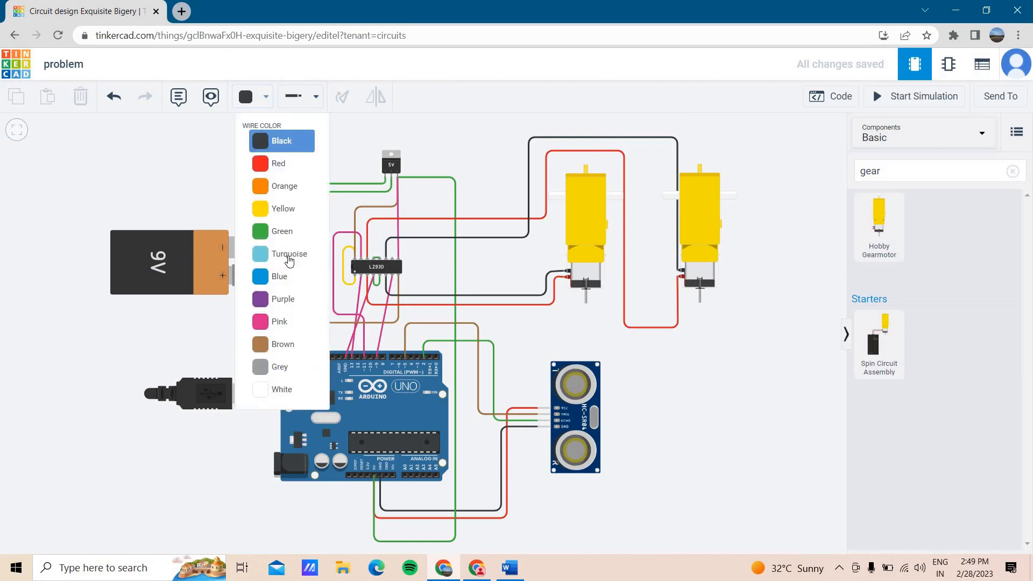
click(281, 323)
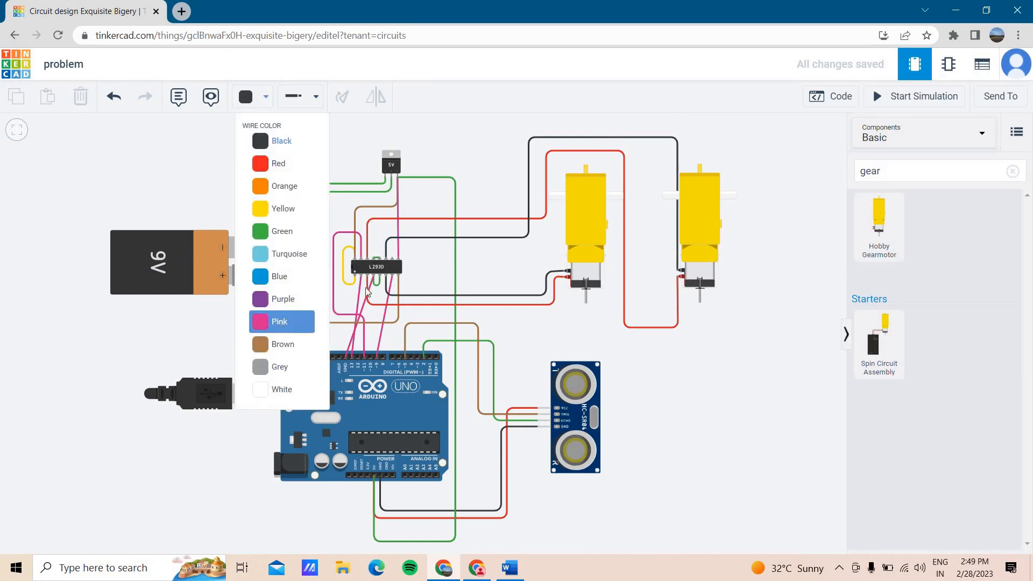
click(391, 255)
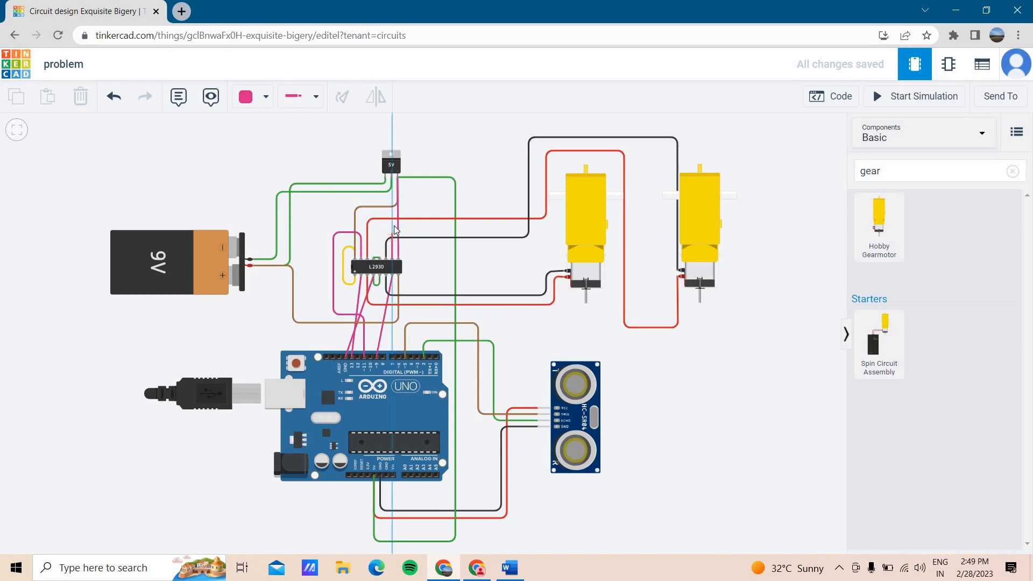
click(429, 229)
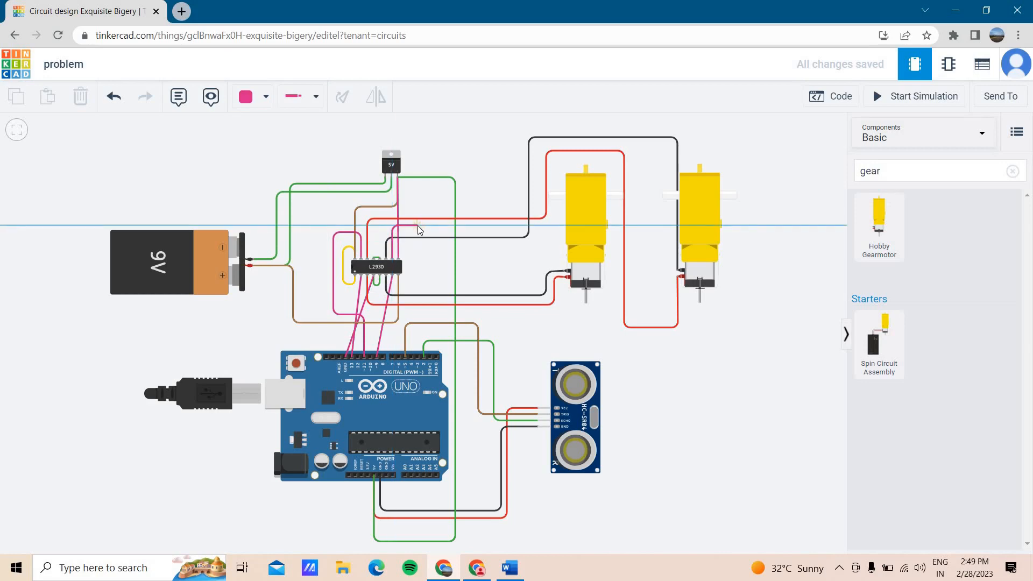
click(417, 225)
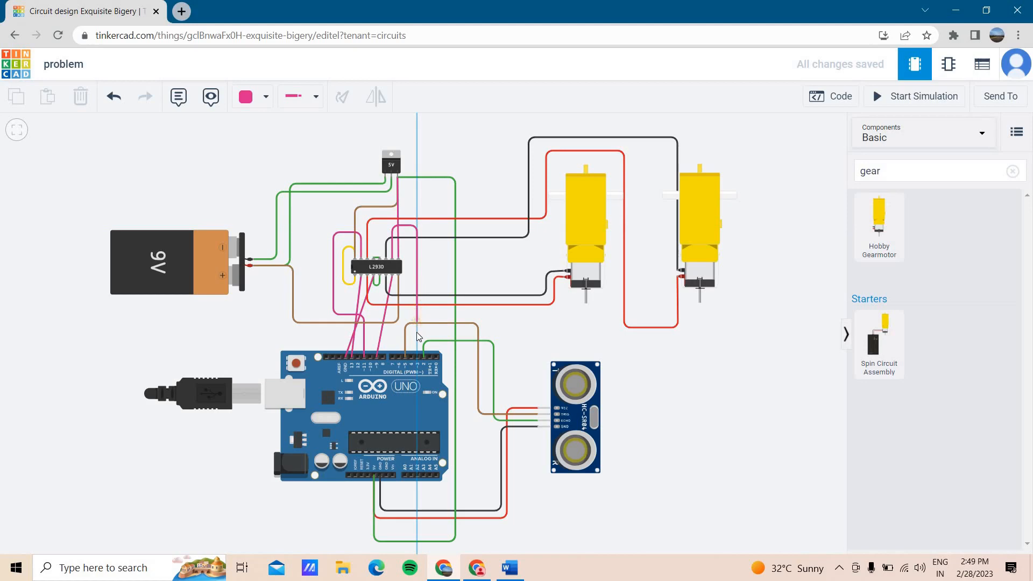
click(417, 333)
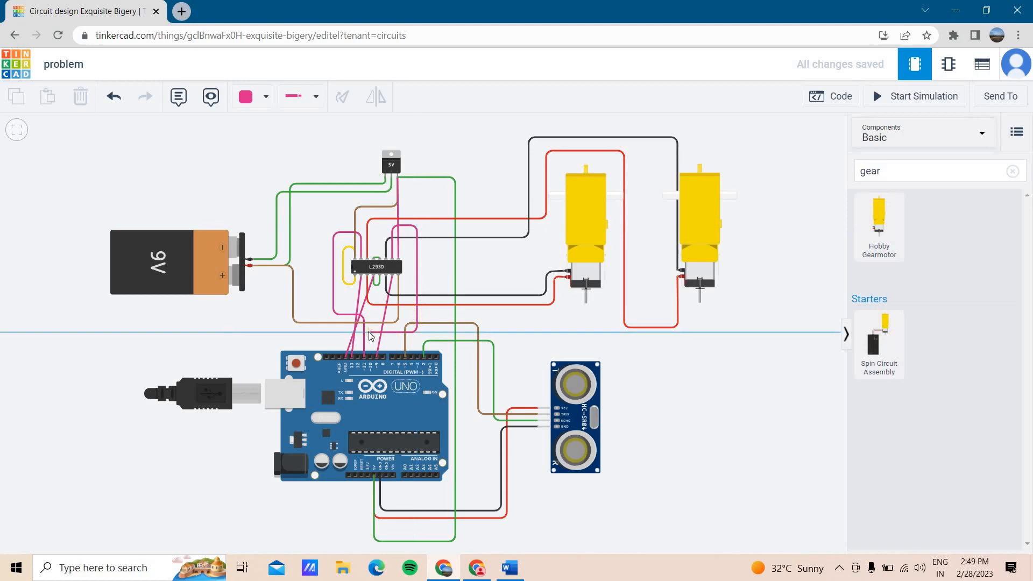
click(370, 333)
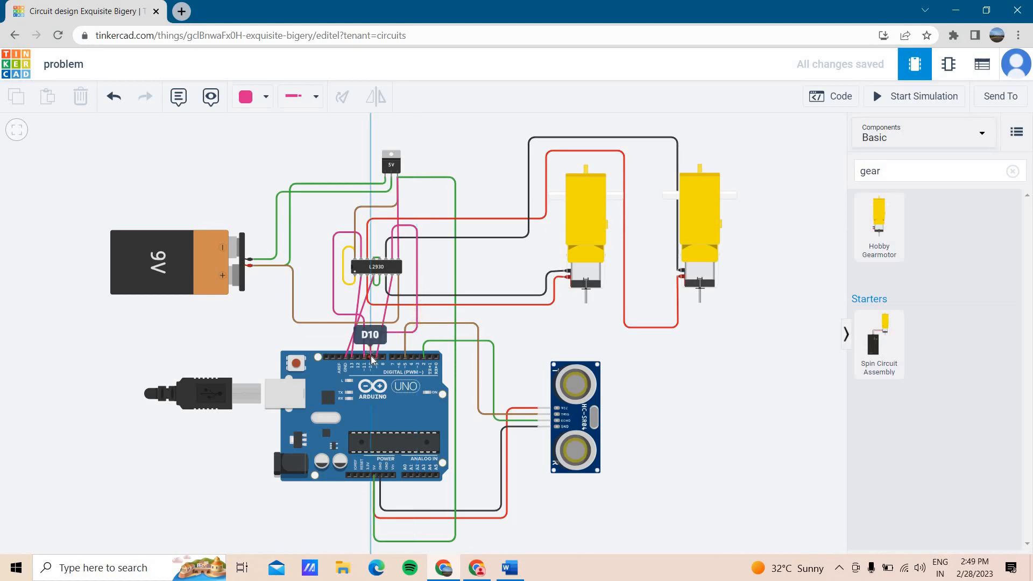
click(371, 357)
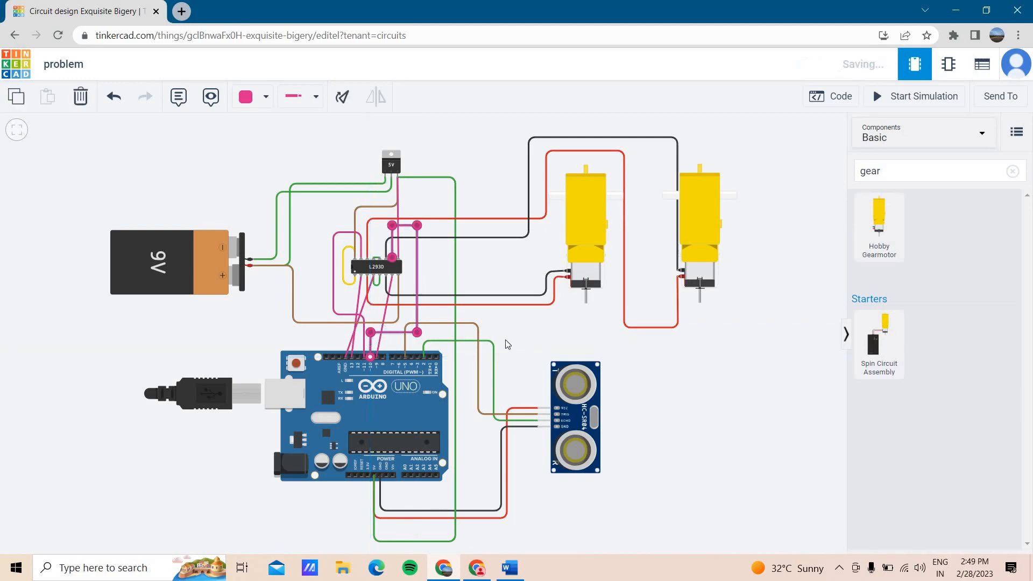
click(546, 347)
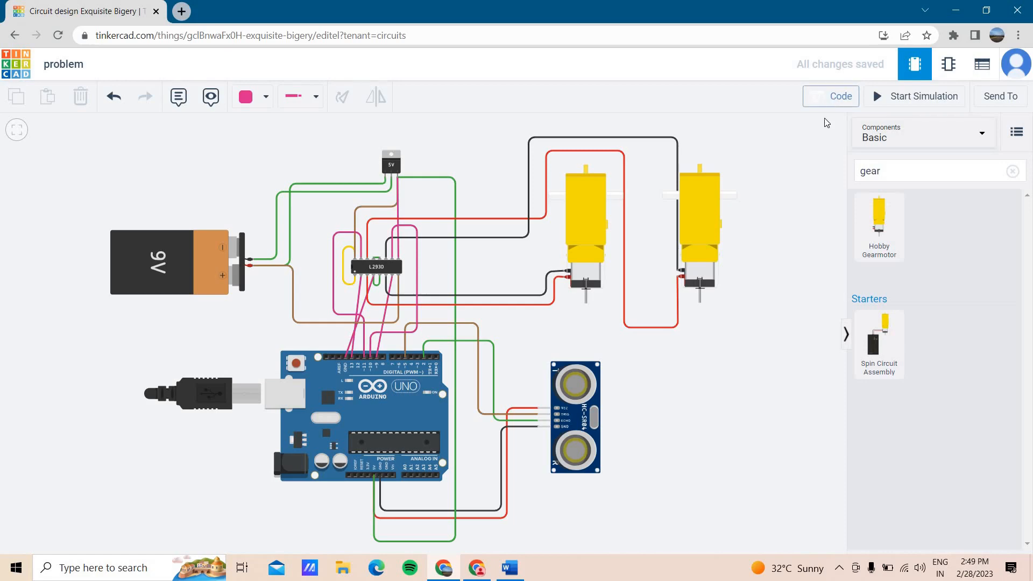
Show the Arduino's code and switch the editor from Blocks to Text, accepting the loss of the blocks.
click(832, 97)
click(700, 129)
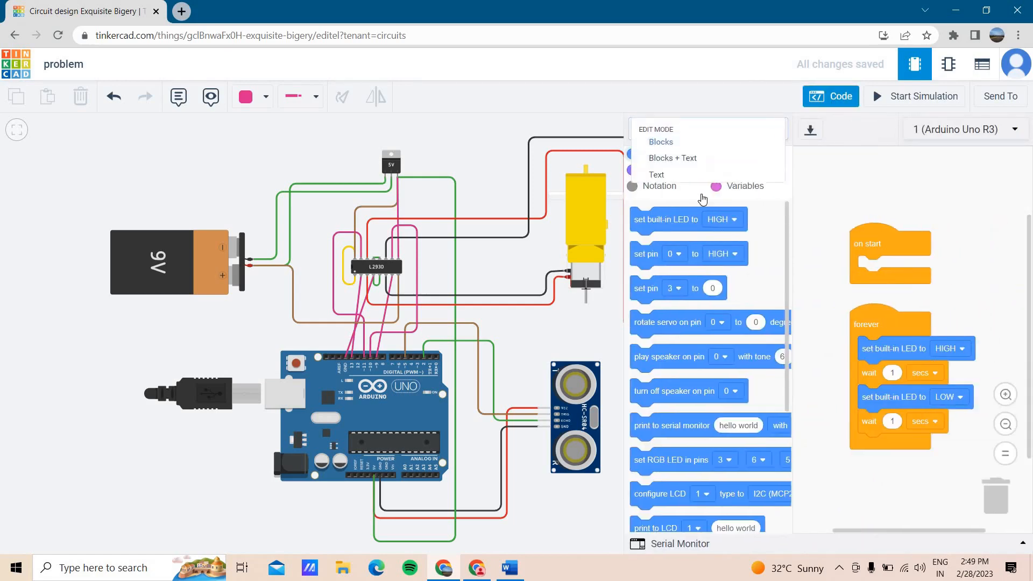
click(687, 182)
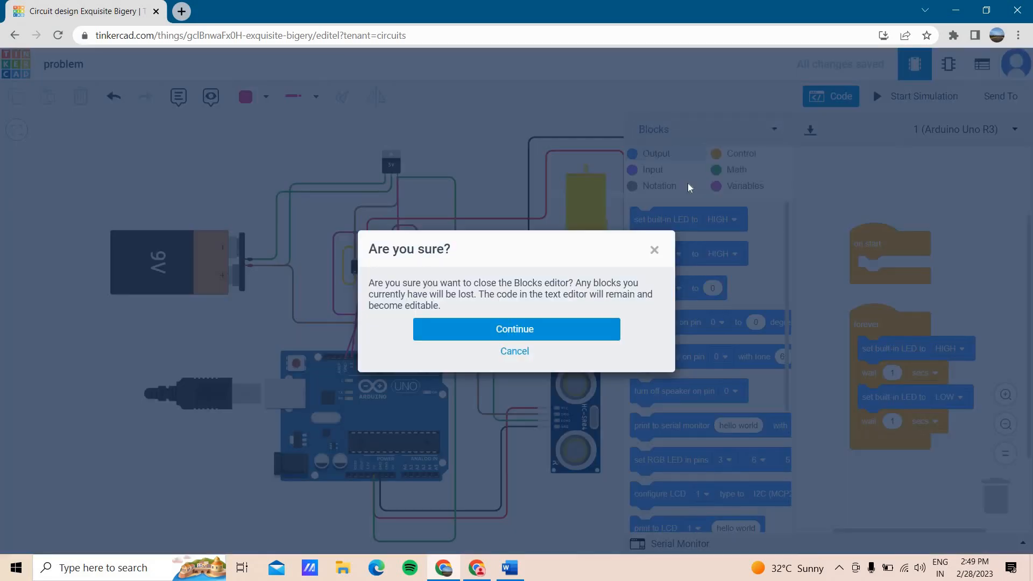
click(520, 330)
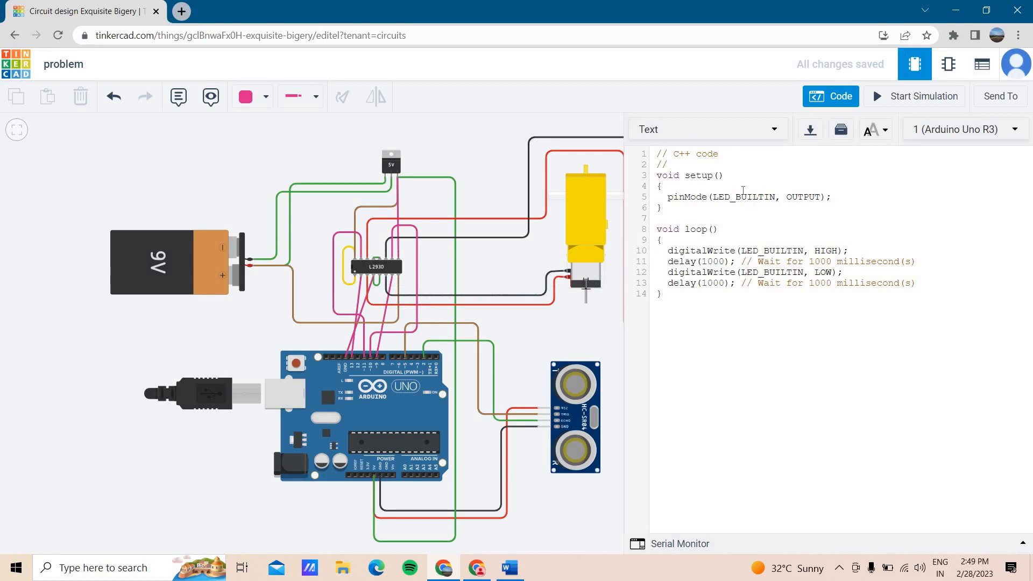
Declare the global variables float distance = 0; and float duration =0; above setup().
click(688, 168)
key(Return)
text(fl)
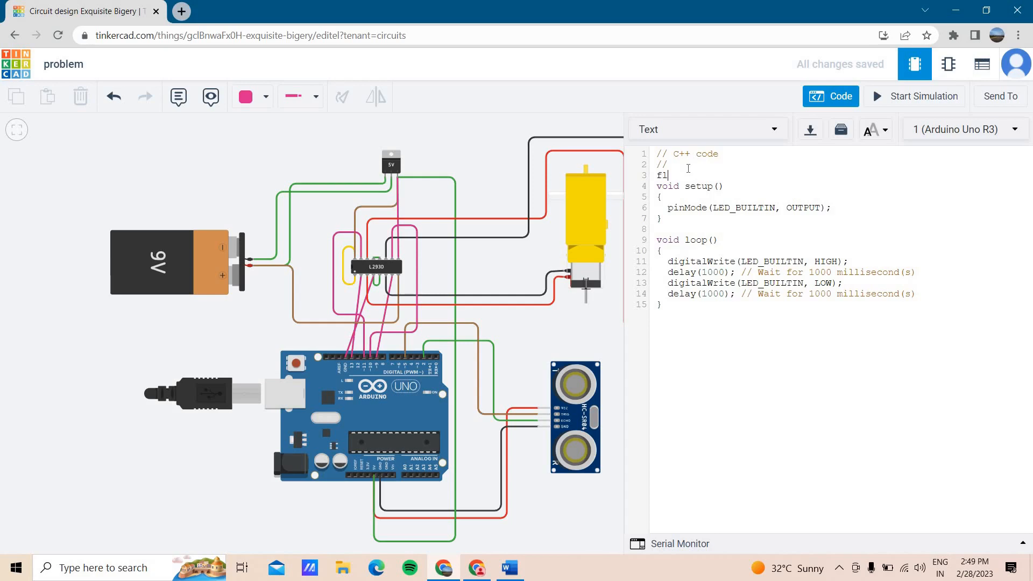
text(oat distance = 0;)
key(Return)
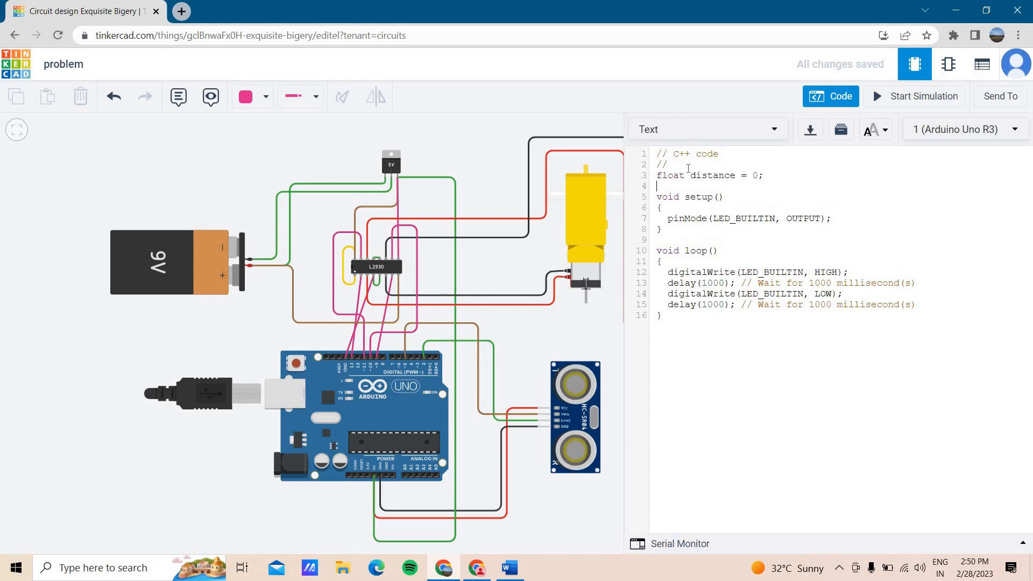
text(float duration =0;)
key(Return)
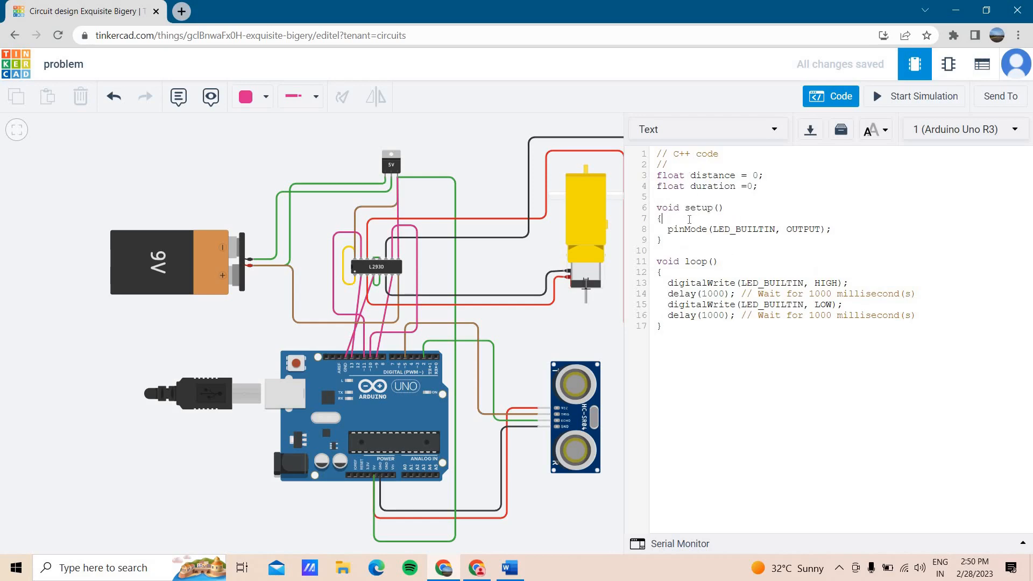
Add Serial.begin(9600); at the start of setup() and change the existing pin mode line to pinMode(2, INPUT);.
key(Return)
text(S)
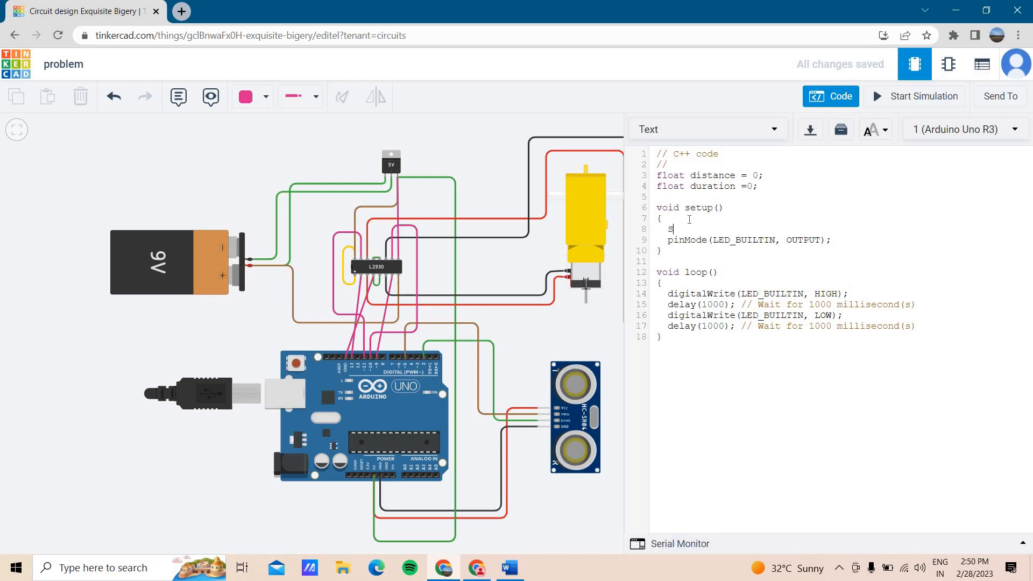
text(erial.begin(9600);)
drag(776, 240, 714, 240)
text(2)
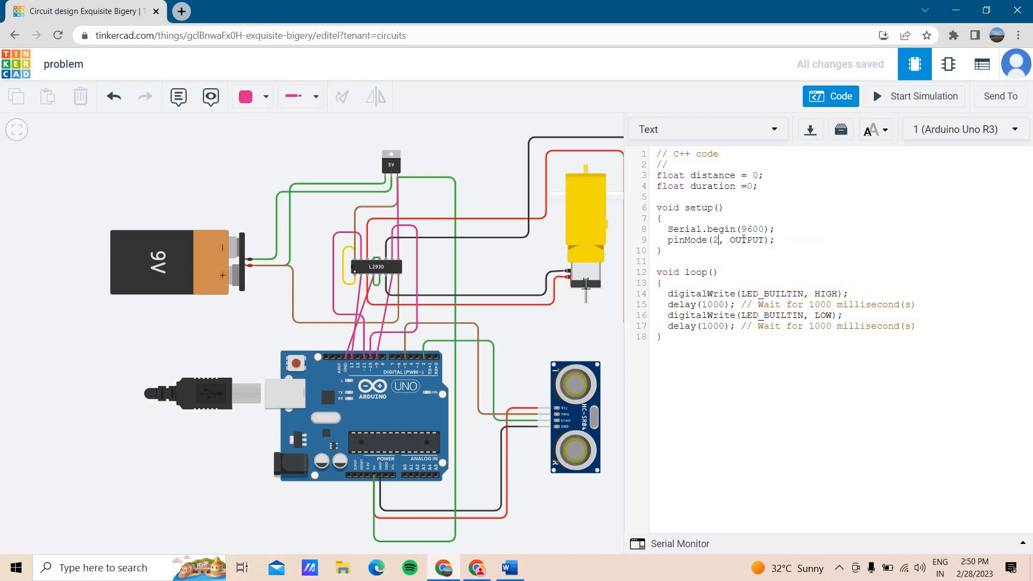
click(747, 240)
key(BackSpace)
key(BackSpace)
key(BackSpace)
text(IN)
Copy the pinMode(2, INPUT); line and paste it five times on new lines below it in setup().
drag(770, 240, 669, 239)
key(ctrl+c)
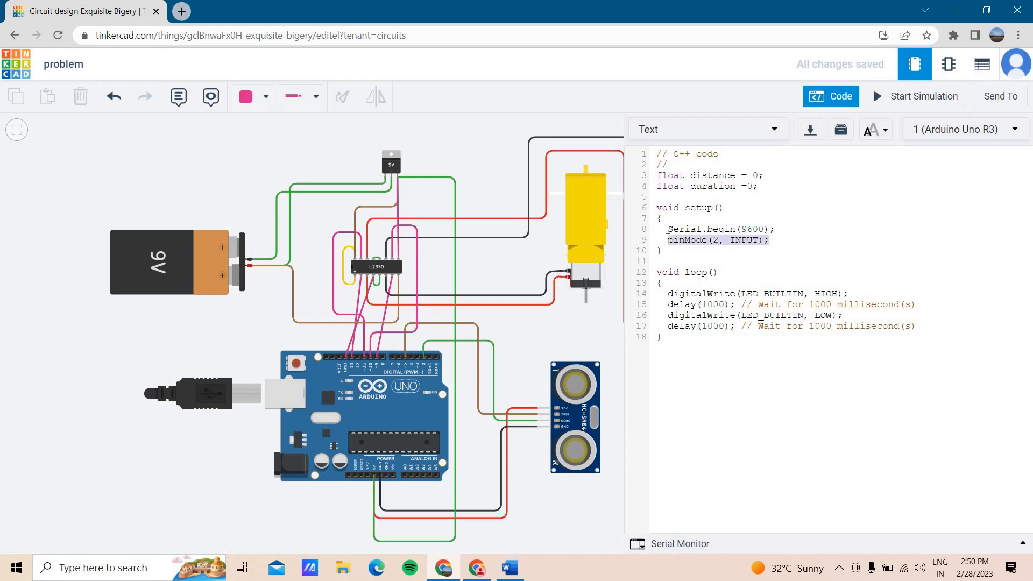
click(779, 236)
key(Return)
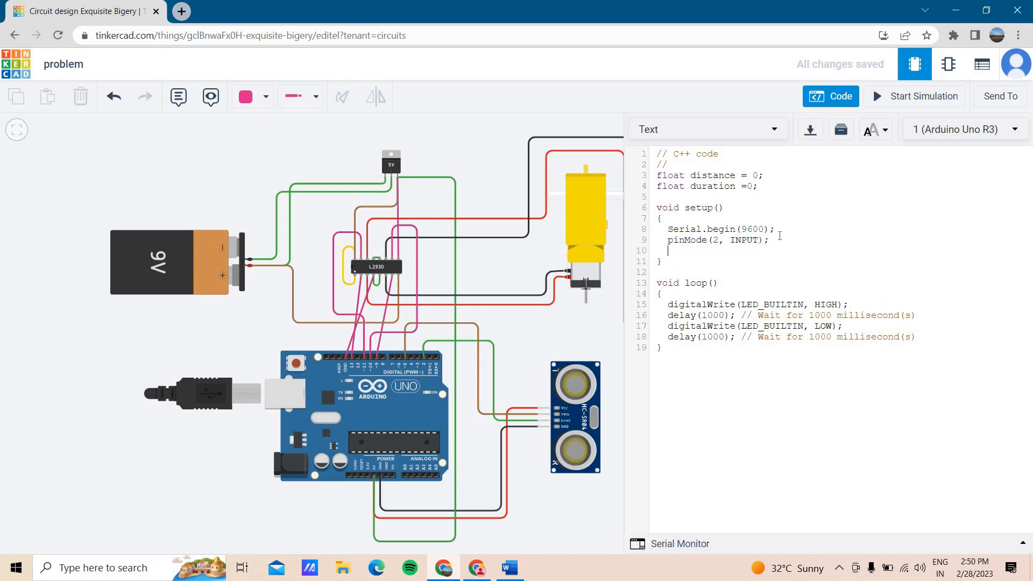
key(ctrl+v)
key(Return)
key(ctrl+v)
key(Return)
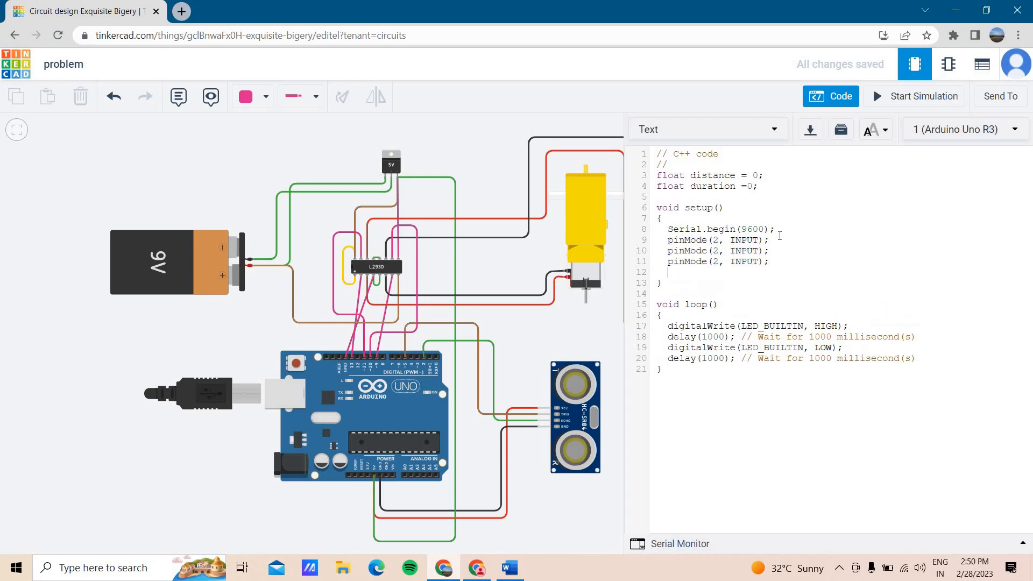
key(ctrl+v)
key(Return)
key(ctrl+v)
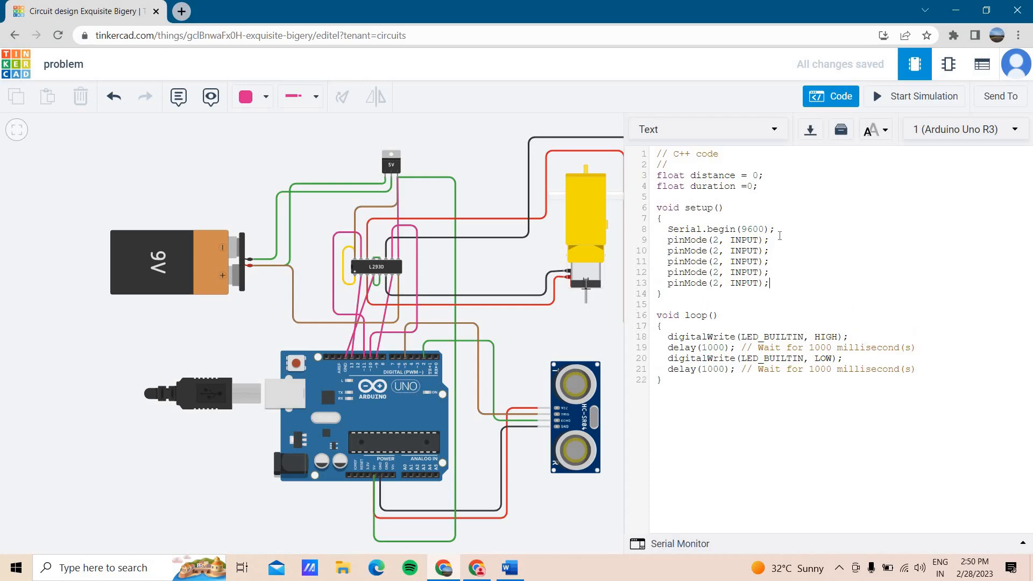
key(Return)
key(ctrl+v)
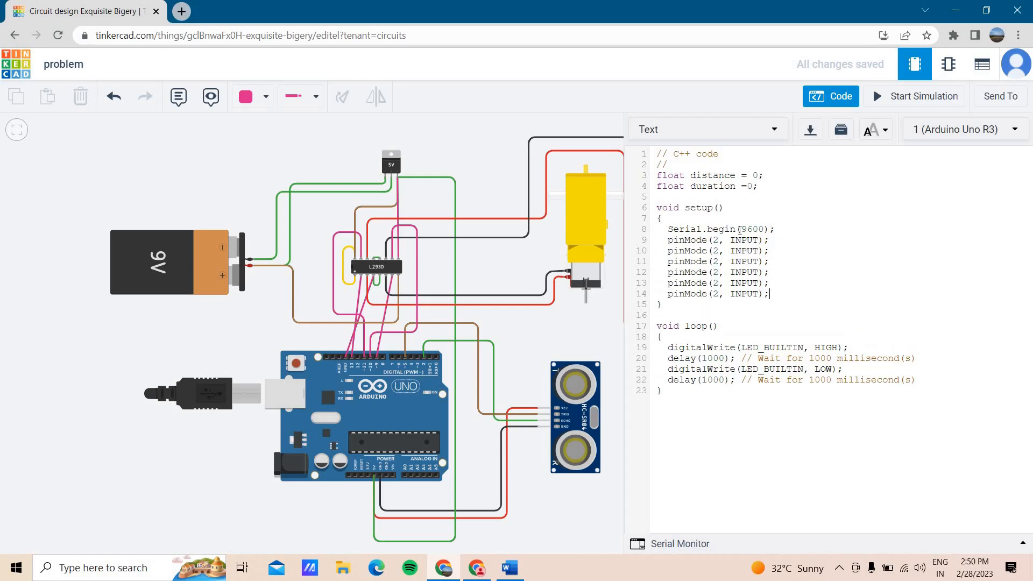
Change the second pin mode line in setup() to pinMode(5, OUTPUT);.
click(719, 250)
key(BackSpace)
text(5)
click(744, 252)
key(BackSpace)
key(BackSpace)
text(OUT)
key(BackSpace)
text(T)
Change the mode from INPUT to OUTPUT in the last four pinMode lines of setup().
click(742, 262)
key(BackSpace)
key(BackSpace)
text(OUT)
click(743, 272)
key(BackSpace)
key(BackSpace)
text(OUT)
click(741, 283)
key(BackSpace)
key(BackSpace)
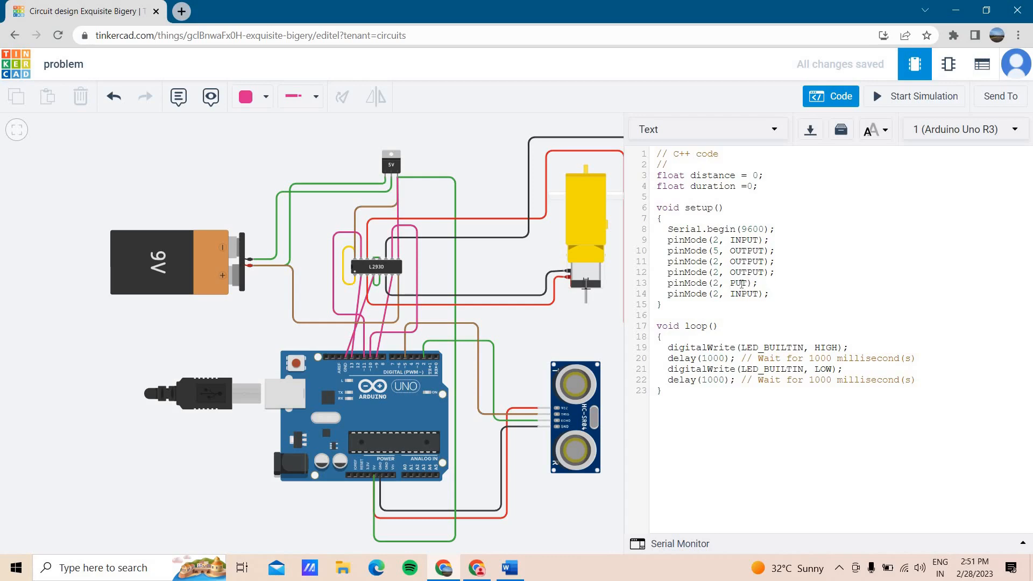
text(OUT)
click(743, 294)
key(BackSpace)
key(BackSpace)
text(OUT)
Set the pin numbers in the last four pinMode lines to 9, 10, 11 and 13.
click(719, 262)
key(BackSpace)
text(9)
key(Down)
key(BackSpace)
text(10)
key(Down)
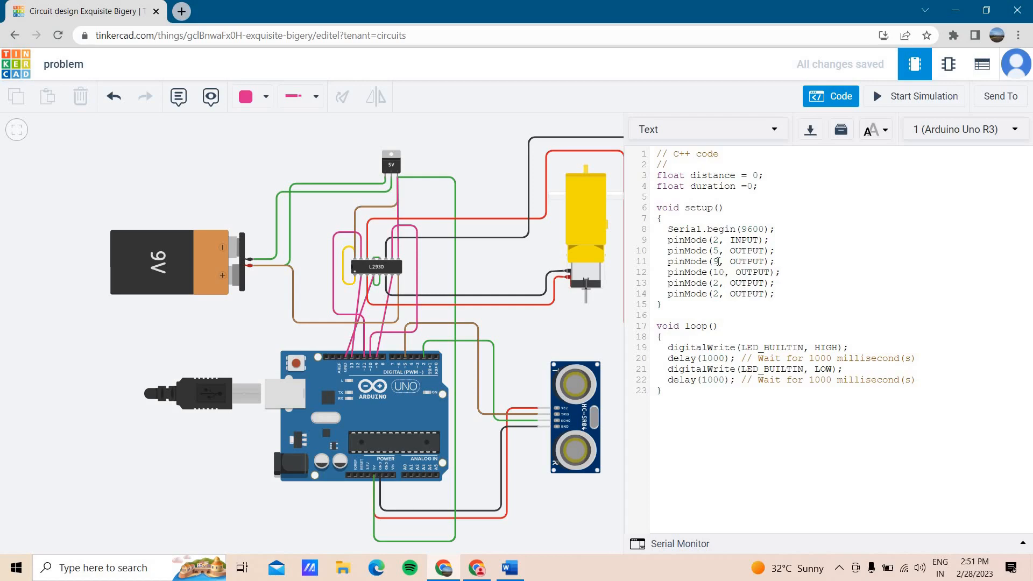
key(BackSpace)
key(BackSpace)
text(11,)
key(BackSpace)
text(13)
Delete the wait comments after both delay(1000); lines in loop().
drag(916, 359, 742, 359)
key(BackSpace)
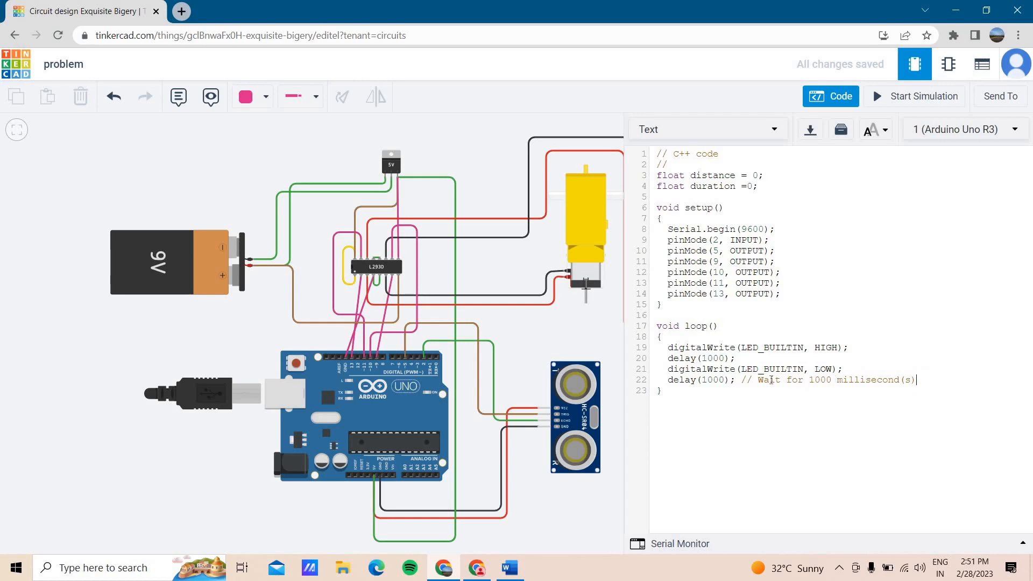
drag(915, 380, 737, 379)
key(BackSpace)
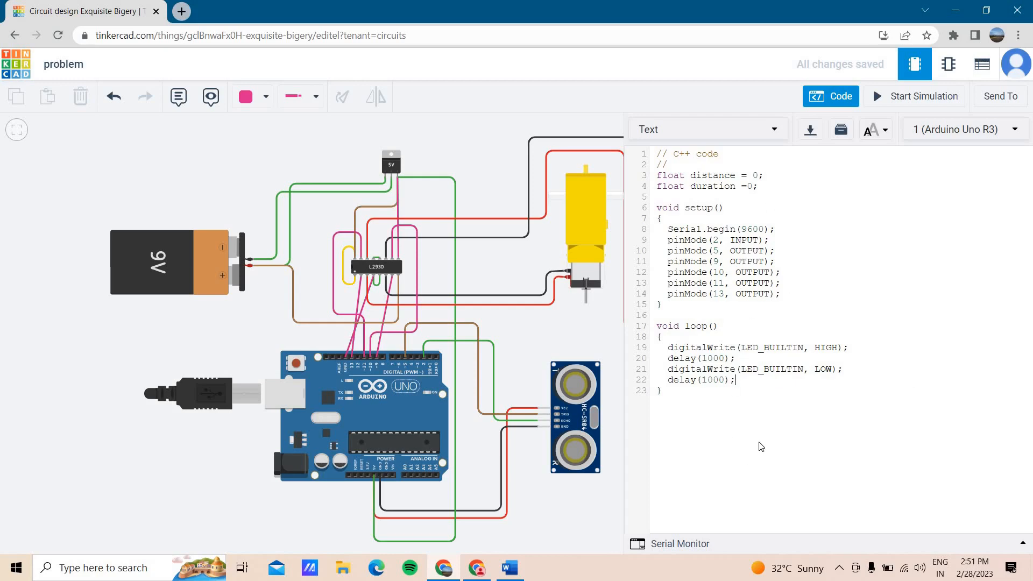
Change the first digitalWrite line in loop() to digitalWrite(5, LOW);.
click(805, 349)
key(BackSpace)
key(BackSpace)
key(BackSpace)
key(BackSpace)
key(BackSpace)
key(BackSpace)
key(BackSpace)
key(BackSpace)
key(BackSpace)
key(BackSpace)
key(BackSpace)
text(5)
key(BackSpace)
key(BackSpace)
key(BackSpace)
key(BackSpace)
text(LOW)
Change the first delay line in loop() to delayMicroseconds(20);.
click(697, 358)
text(Micro)
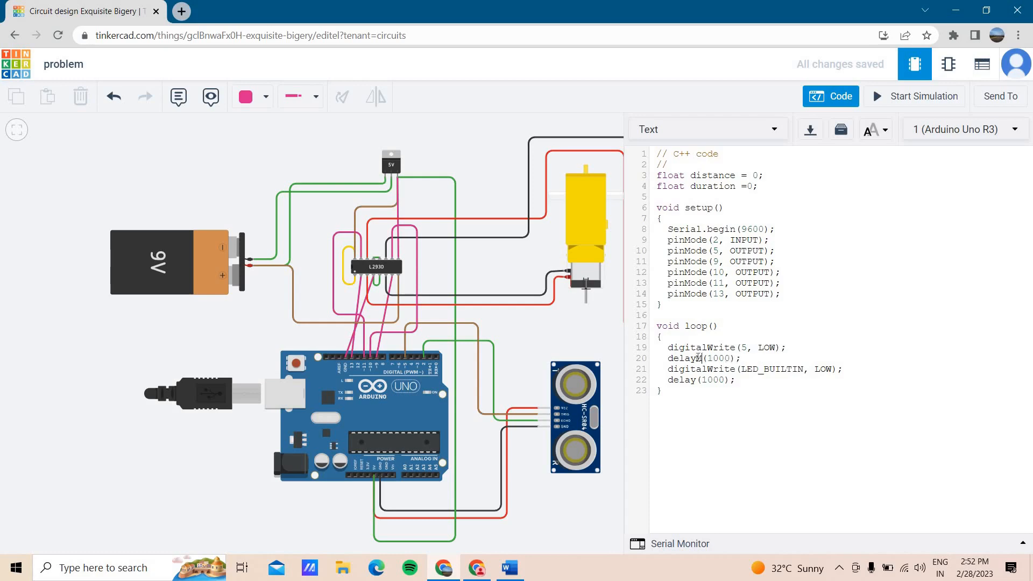
text(seconds)
click(787, 359)
key(BackSpace)
key(BackSpace)
key(BackSpace)
text(2)
Change the second digitalWrite line in loop() to digitalWrite(5, HIGH);.
click(806, 369)
key(BackSpace)
key(BackSpace)
key(BackSpace)
key(BackSpace)
key(BackSpace)
key(BackSpace)
key(BackSpace)
key(BackSpace)
key(BackSpace)
key(BackSpace)
key(BackSpace)
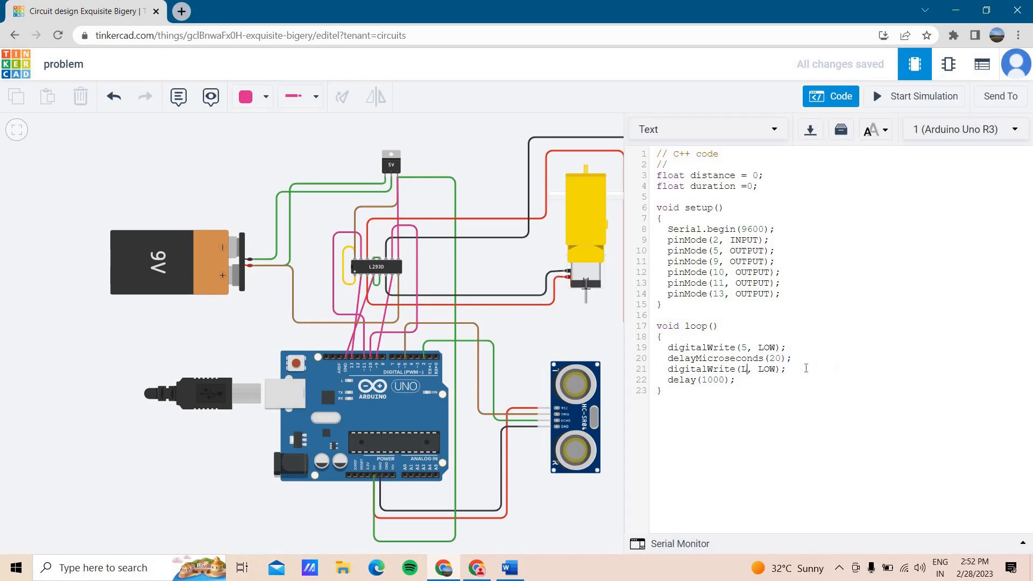
text(5)
click(776, 369)
key(BackSpace)
key(BackSpace)
key(BackSpace)
text(HIGH)
Replace the remaining delay(1000); line in loop() with a copy of delayMicroseconds(20);.
drag(792, 357, 669, 358)
key(ctrl+c)
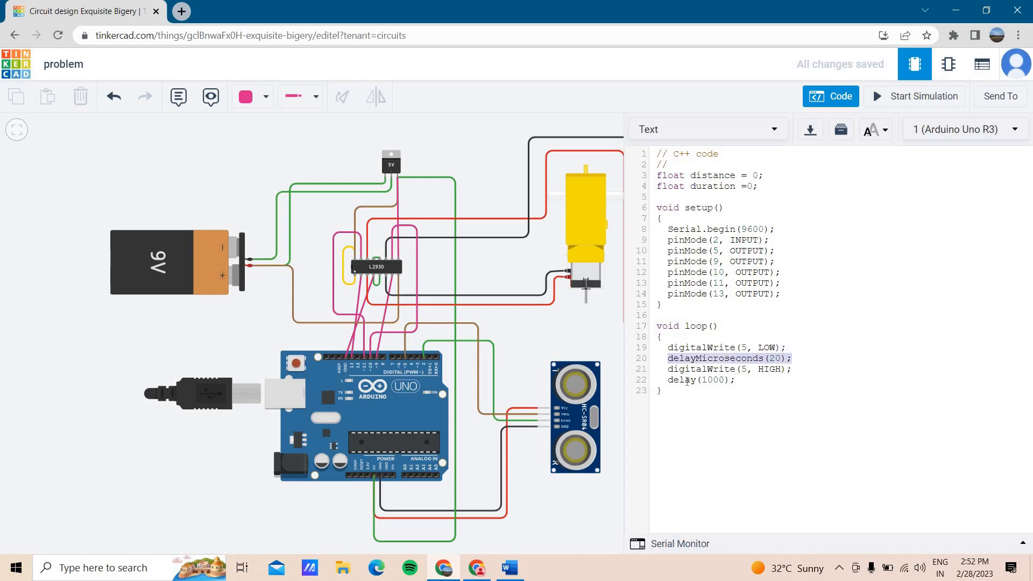
drag(735, 380, 667, 382)
key(ctrl+v)
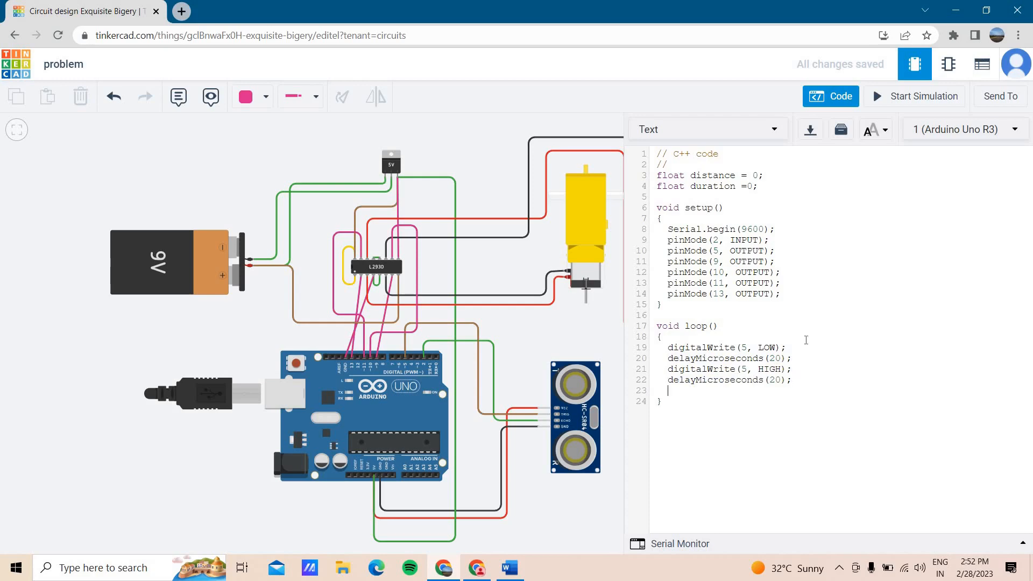
Copy digitalWrite(5, LOW); to the end of loop() and align its indentation with the lines above.
drag(679, 344, 666, 345)
key(ctrl+c)
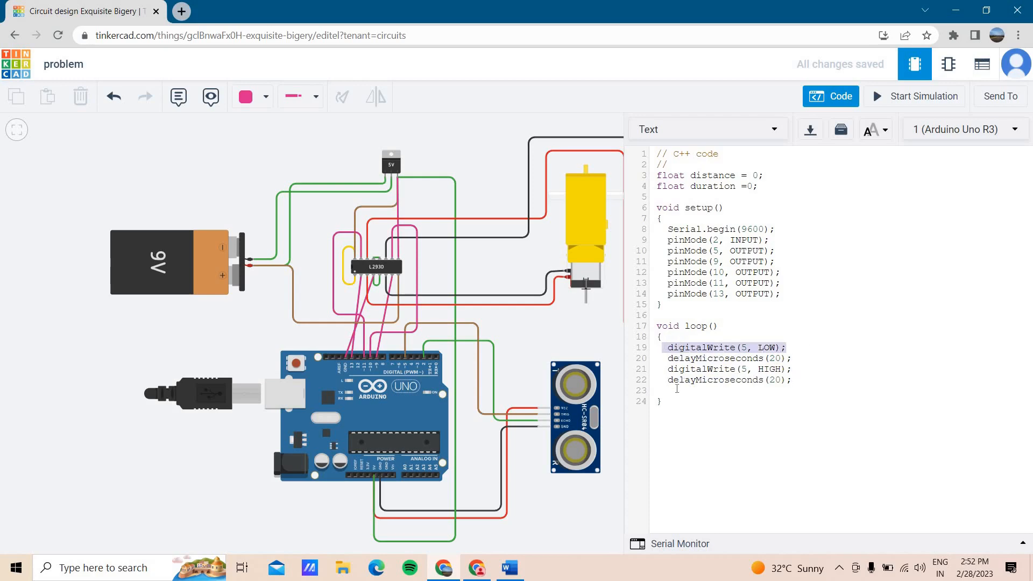
click(677, 389)
key(ctrl+v)
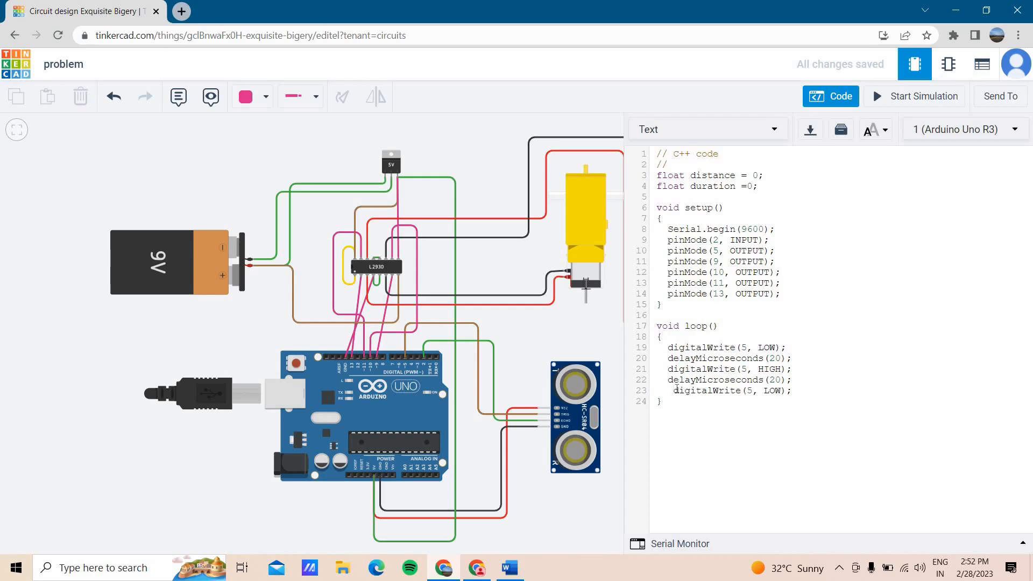
click(677, 389)
key(BackSpace)
Add the line duration =pulseIn(2,HIGH); at the end of loop().
text(du)
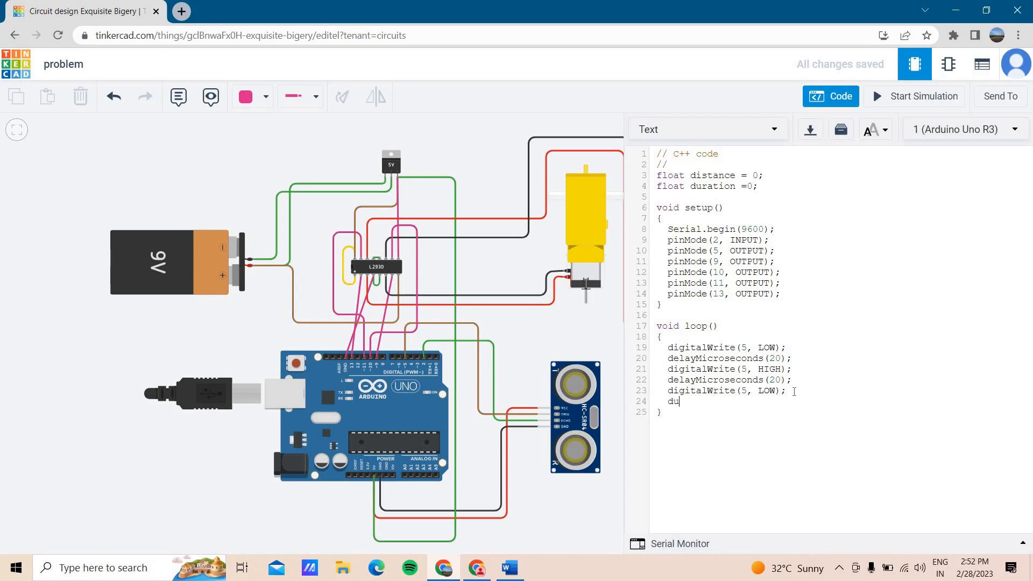
text(ration =pulseIn(2,HIGH)
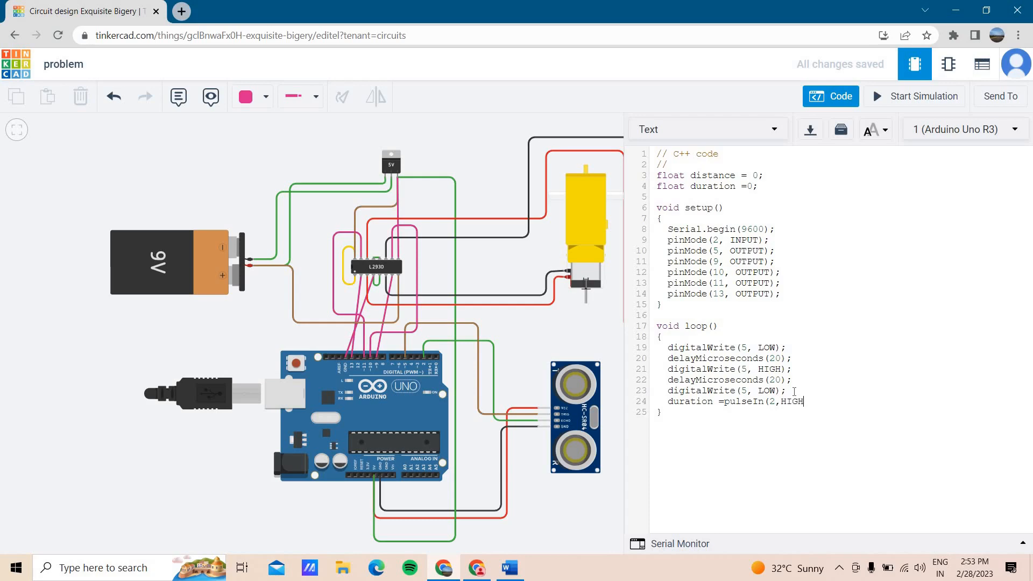
text();   )
Add the line distance = (duration/2)*0.0343; below the pulseIn line in loop().
text(distance)
text( = )
text(()
text(duratio)
text(n/2)
text()*)
text(0)
text(.0)
text(343)
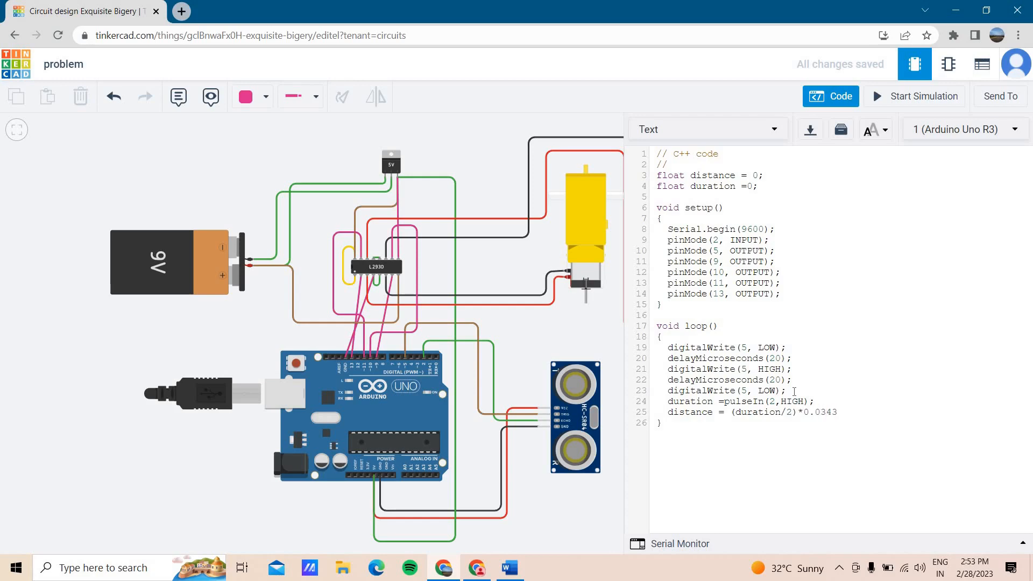
text(;   )
Begin an if(distance>50){ branch in loop() with digitalWrite(13,HIGH); as its first statement.
text(if)
text((distan)
text(ce)
text(>50)
text())
text({     )
text(di)
text(gitalW)
text(rit)
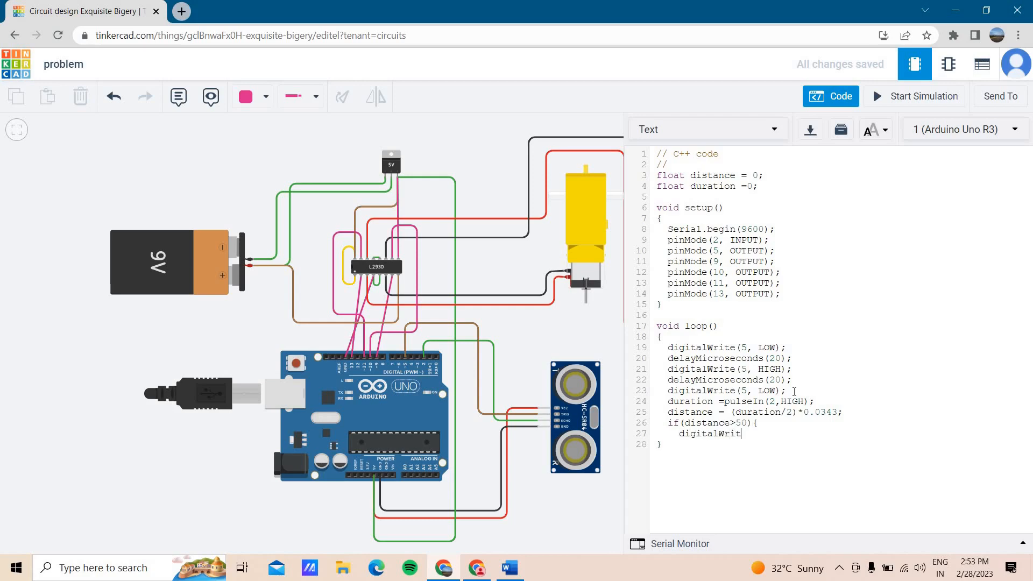
text(e(13,HIGH);)
Duplicate digitalWrite(13,HIGH); three times on separate lines below it in the distance>50 branch.
drag(802, 433, 682, 433)
key(ctrl+c)
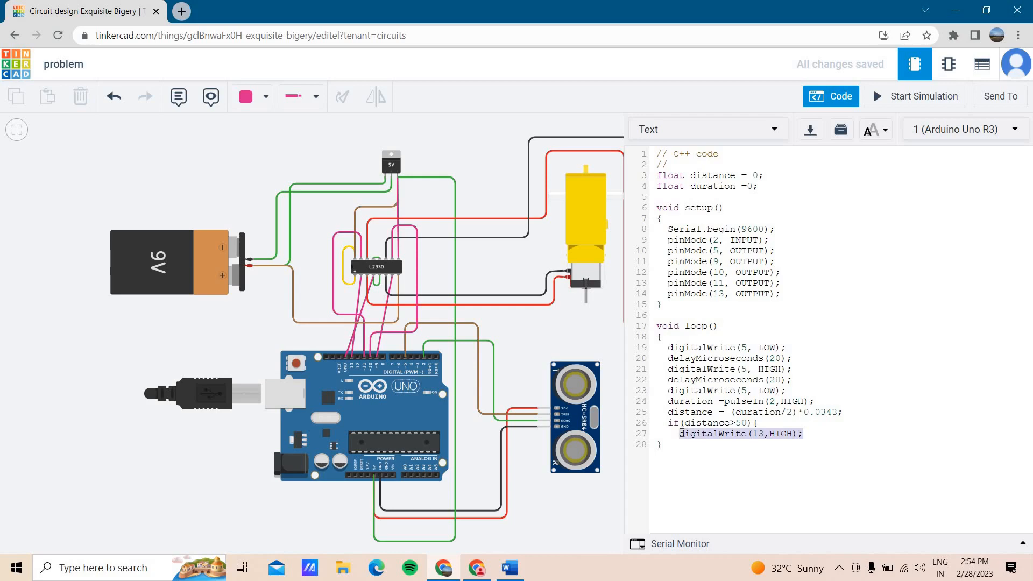
key(Right)
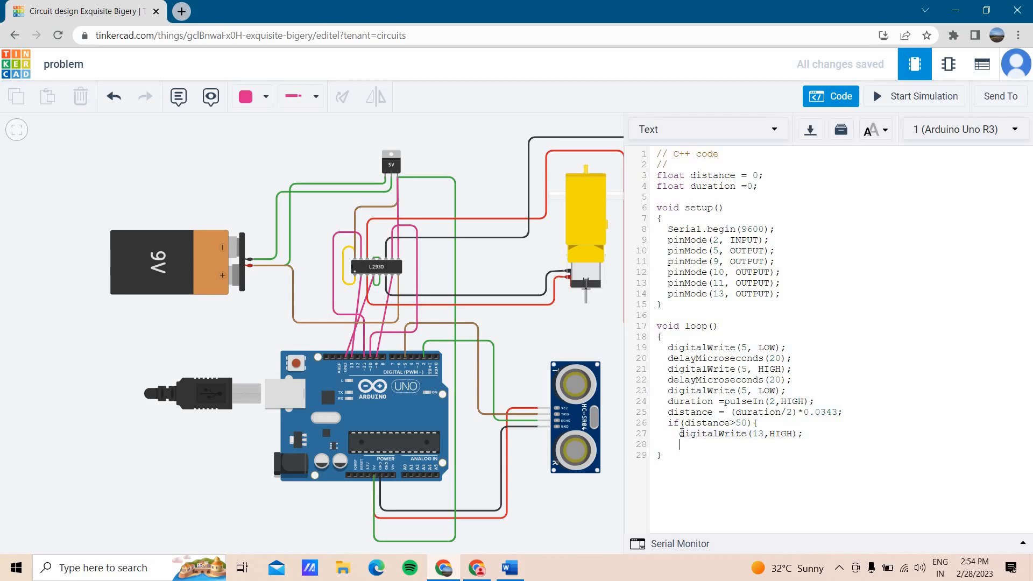
key(ctrl+v)
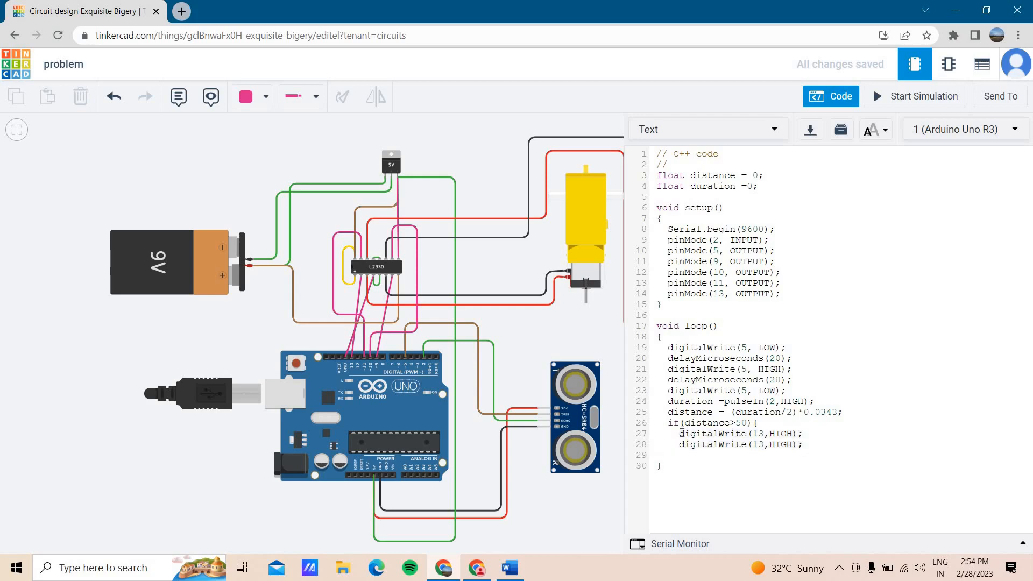
key(ctrl+v)
key(ctrl+v)
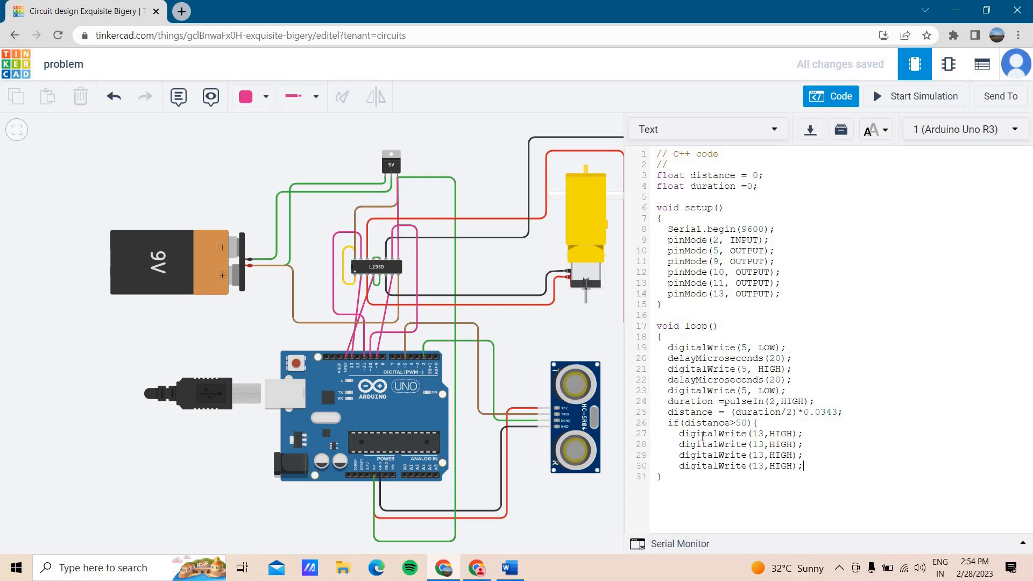
Change the second line of the distance>50 branch to digitalWrite(11,HIGH);.
click(765, 445)
key(BackSpace)
text(1)
key(BackSpace)
key(BackSpace)
text(11)
key(BackSpace)
key(BackSpace)
key(BackSpace)
key(BackSpace)
text(LOW)
key(BackSpace)
key(BackSpace)
key(BackSpace)
text(HIGH)
Change the third line of the distance>50 branch to digitalWrite(10,LOW);.
click(764, 455)
key(BackSpace)
text(0)
key(BackSpace)
key(BackSpace)
key(BackSpace)
key(BackSpace)
text(LOW)
Change the fourth line of the distance>50 branch to digitalWrite(9,LOW);.
click(765, 466)
key(BackSpace)
key(BackSpace)
text(9)
click(784, 466)
key(BackSpace)
key(BackSpace)
key(BackSpace)
key(BackSpace)
text(LOW)
Close the distance>50 branch and begin an else if(distance<50){ branch.
key(Return)
text(}else if)
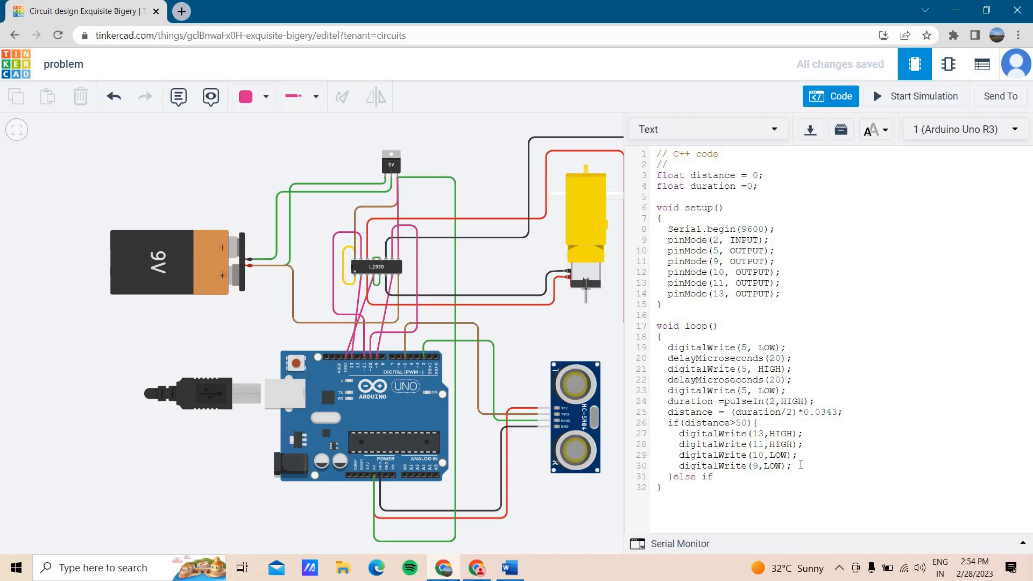
text((distance<50){)
Copy digitalWrite(13,HIGH); from the first branch onto four separate lines inside the else if(distance<50) branch.
drag(803, 434, 680, 434)
key(ctrl+c)
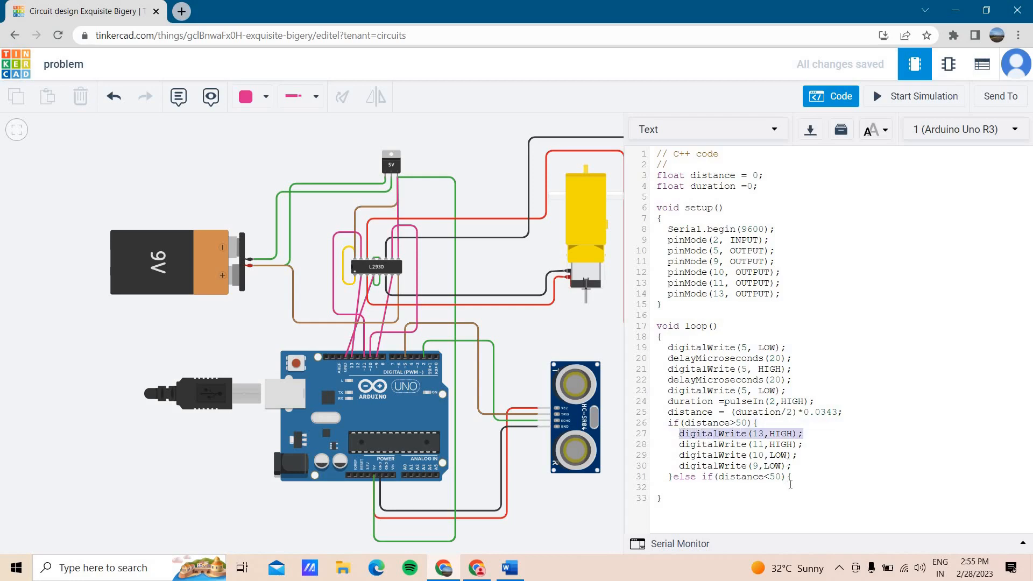
click(801, 477)
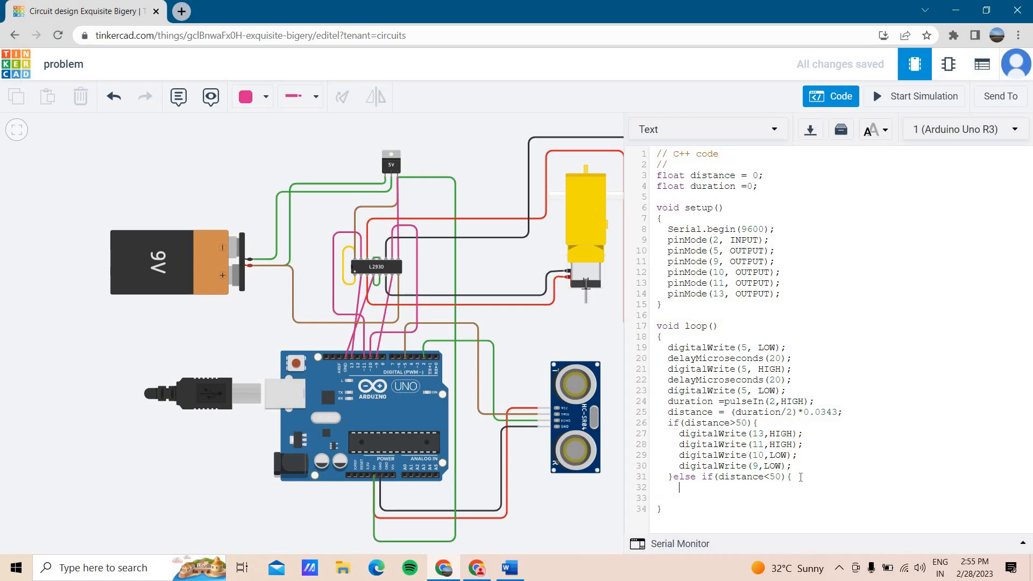
key(Down)
key(ctrl+v)
key(Down)
key(ctrl+v)
key(Return)
key(ctrl+v)
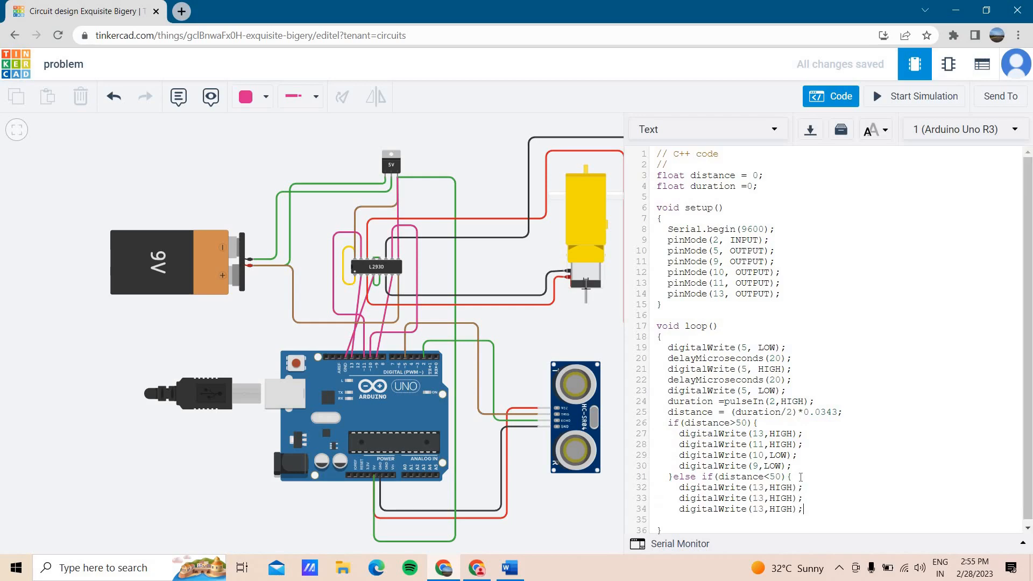
key(Return)
key(ctrl+v)
Change the first line of the distance<50 branch to digitalWrite(13,LOW);.
scroll(791, 477, down, 1)
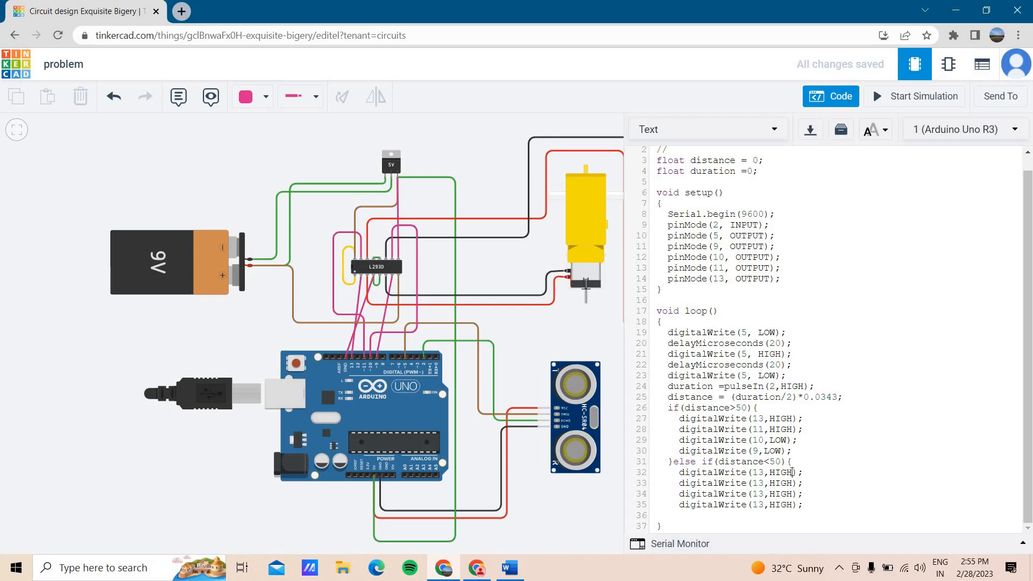
click(792, 472)
key(BackSpace)
key(BackSpace)
key(BackSpace)
key(BackSpace)
text(LOW)
Change the second line of the distance<50 branch to digitalWrite(11,LOW);.
click(764, 482)
key(BackSpace)
text(1)
click(791, 482)
key(BackSpace)
key(BackSpace)
key(BackSpace)
key(BackSpace)
text(LOW)
key(BackSpace)
text(0)
key(BackSpace)
text(W)
Set the pins in the third and fourth digitalWrite lines of the distance<50 branch to 10 and 9.
click(765, 493)
key(BackSpace)
text(0)
key(BackSpace)
key(BackSpace)
text(9)
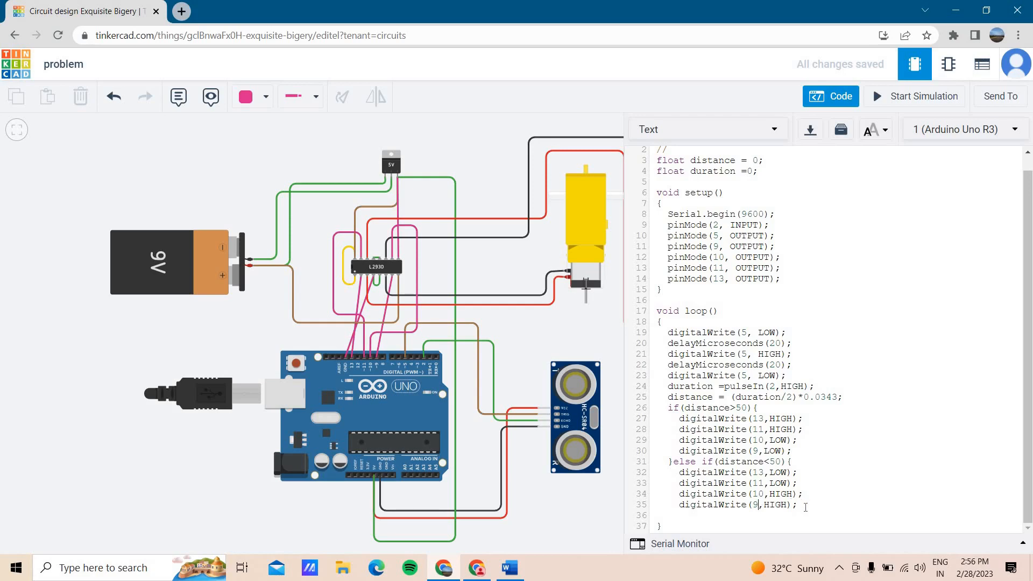
Close the distance<50 branch and begin an else{ branch with blank lines inside it.
key(Return)
text(}ELS)
key(BackSpace)
key(BackSpace)
key(BackSpace)
text(el)
key(BackSpace)
text(lse{)
key(Return)
key(Return)
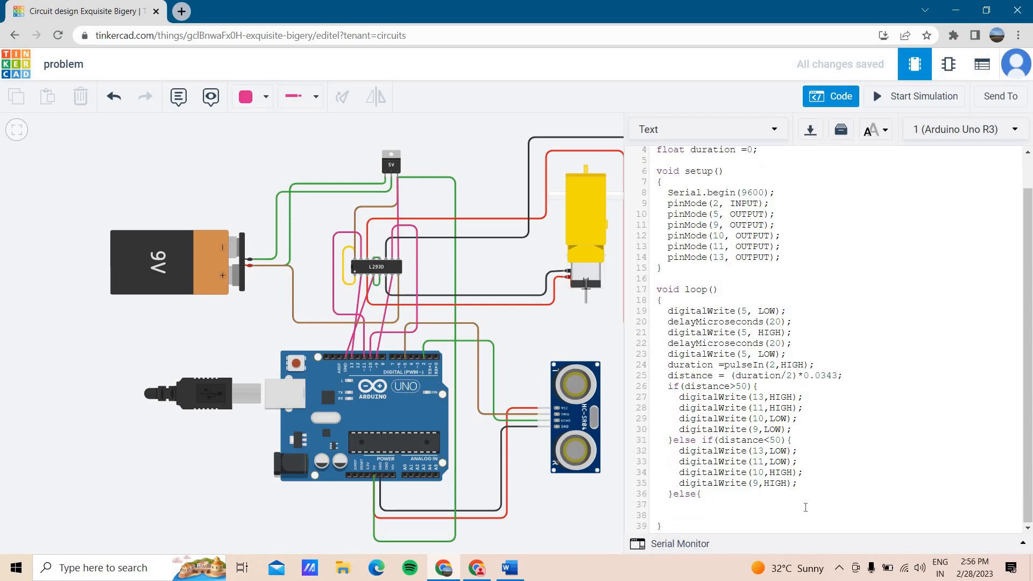
Fill the else branch with four separate digitalWrite(13,HIGH); lines and close it with a brace.
key(ctrl+v)
key(ctrl+v)
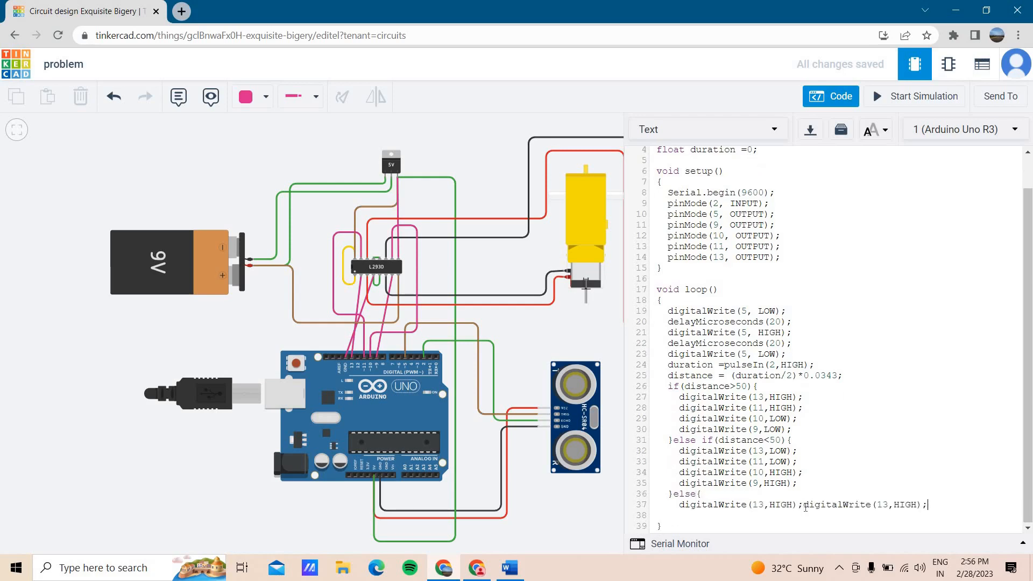
key(ctrl+z)
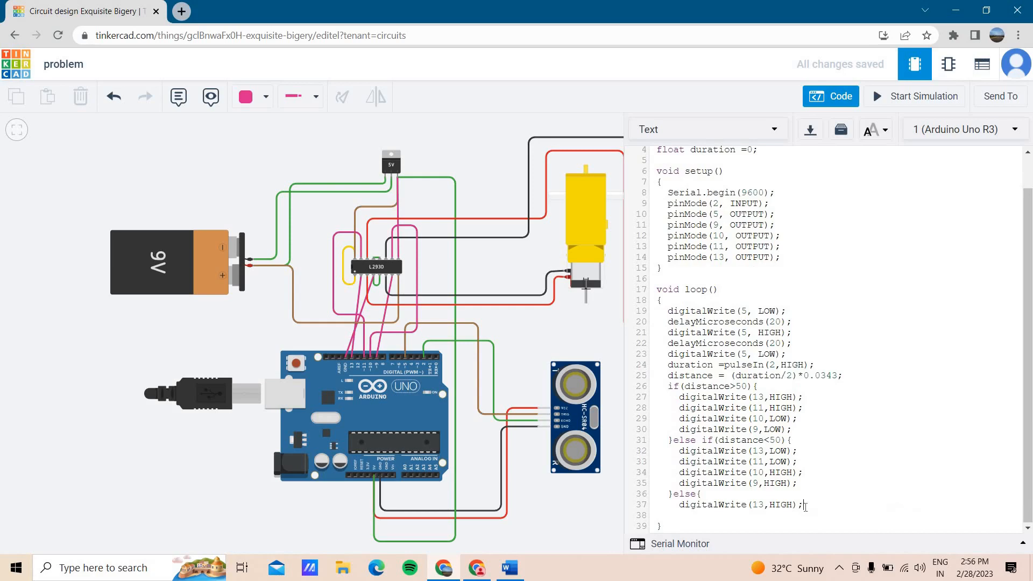
key(Return)
text(digitalWrite(13,HIGH);)
text(\)
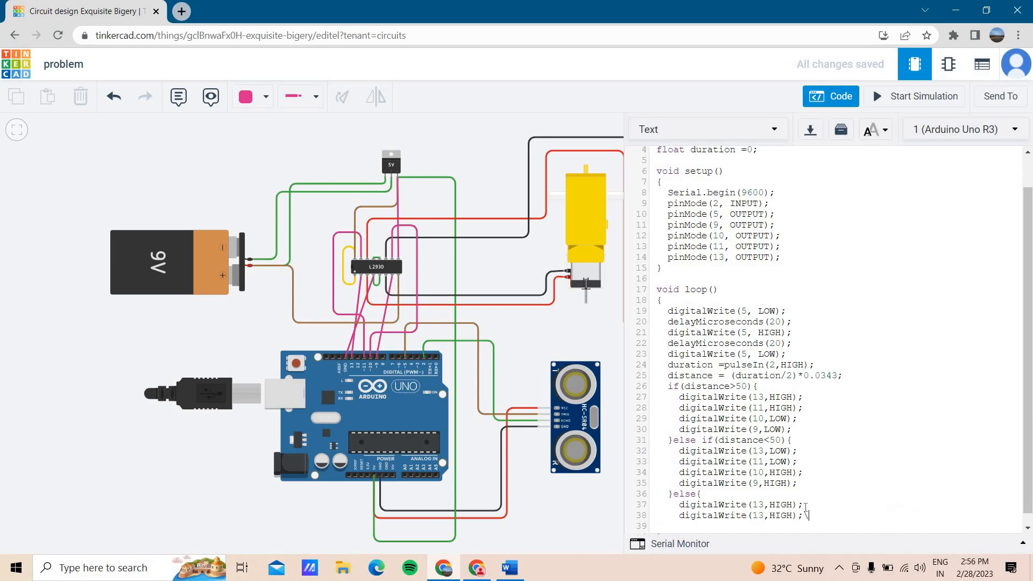
key(BackSpace)
key(Return)
text(digitalWrite(13,HIGH);)
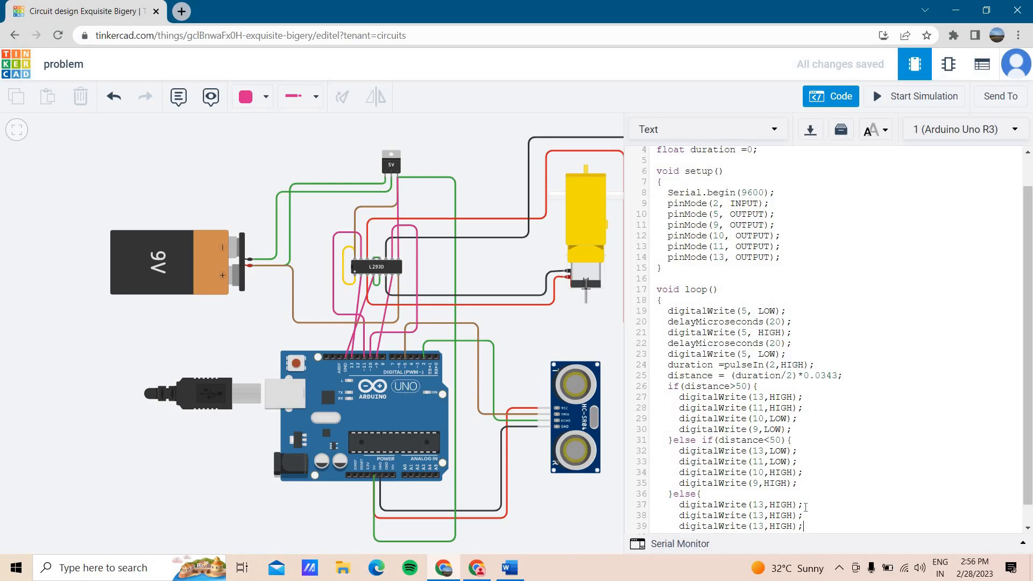
key(Return)
text(digitalWrite(13,HIGH);)
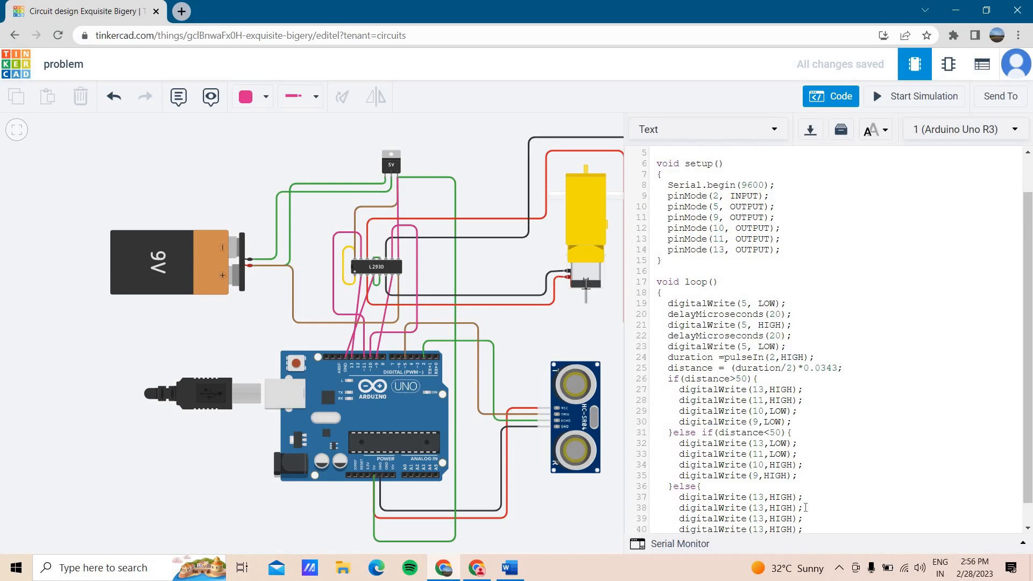
key(Return)
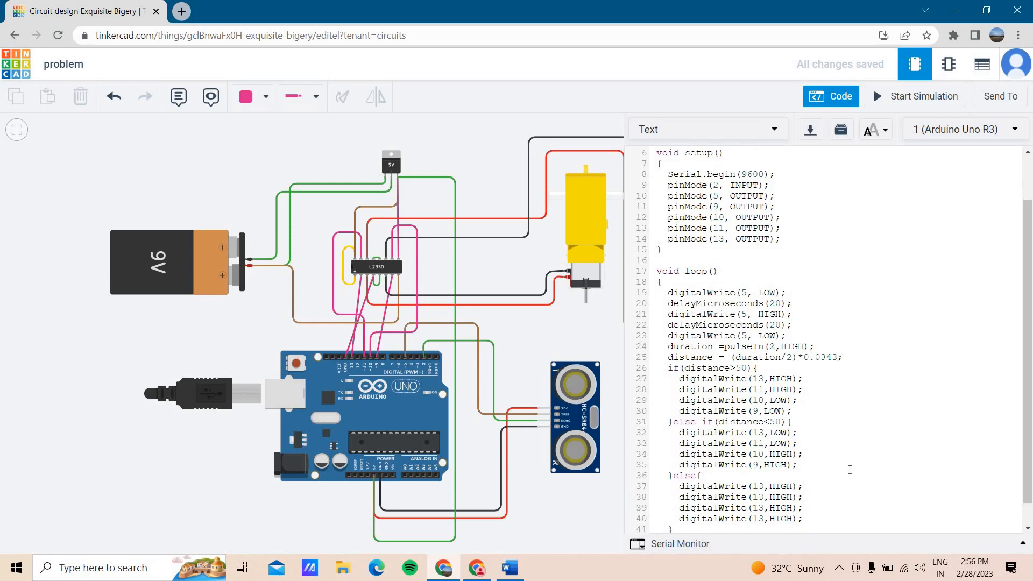
Replace HIGH with a copy of LOW in all four digitalWrite lines of the else branch.
scroll(836, 482, down, 1)
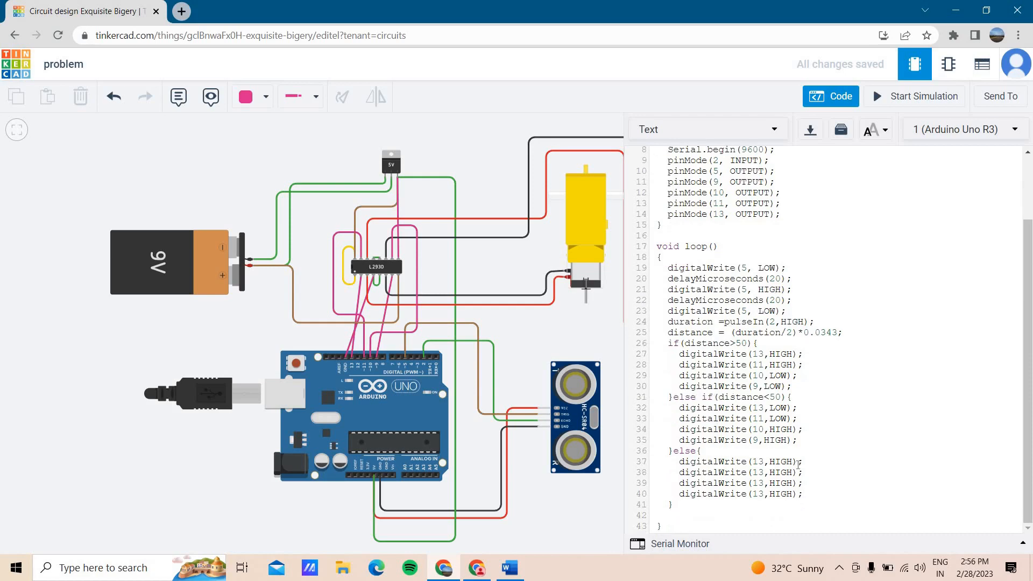
double_click(774, 420)
key(ctrl+c)
drag(793, 461, 772, 462)
key(ctrl+v)
drag(793, 472, 771, 473)
key(ctrl+v)
drag(793, 484, 770, 485)
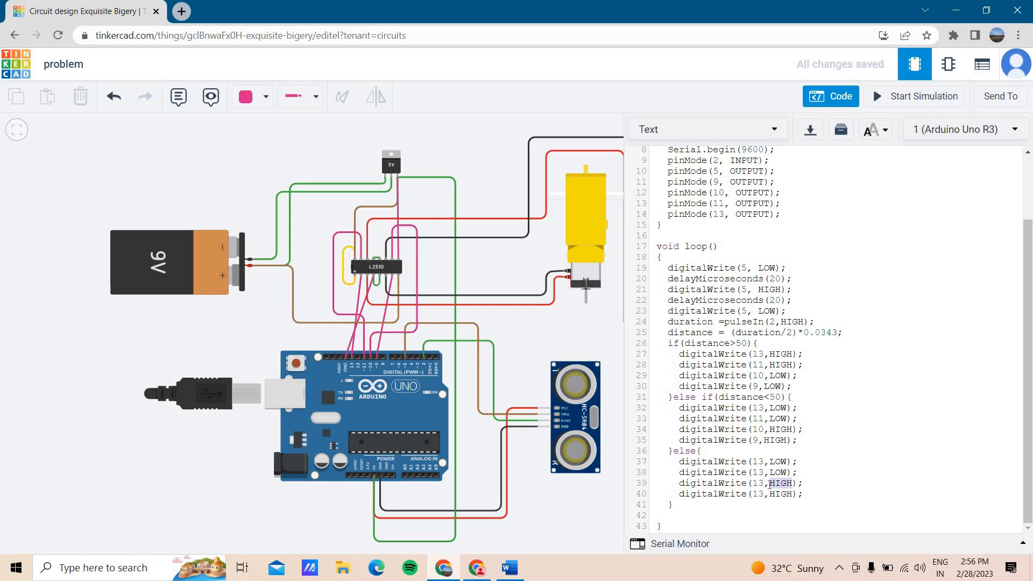
key(ctrl+v)
double_click(772, 494)
key(ctrl+v)
Set the pins in the second, third and fourth digitalWrite lines of the else branch to 11, 10 and 9.
click(764, 472)
key(BackSpace)
text(2)
key(BackSpace)
text(1)
click(765, 482)
key(BackSpace)
text(0)
click(765, 494)
key(BackSpace)
key(BackSpace)
text(9)
Review the finished sketch, close the code editor and start the simulation.
scroll(934, 403, up, 2)
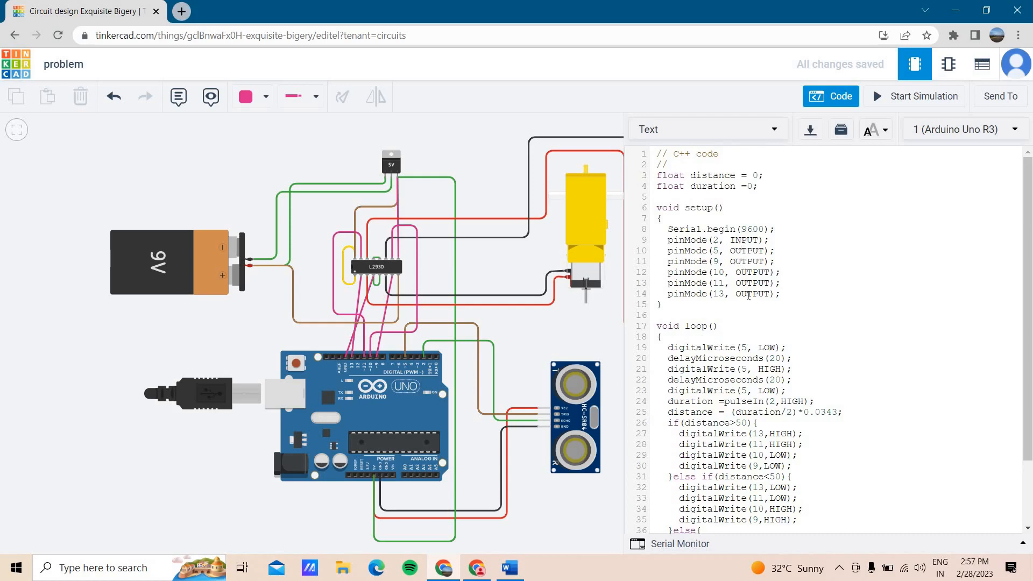
scroll(748, 296, down, 2)
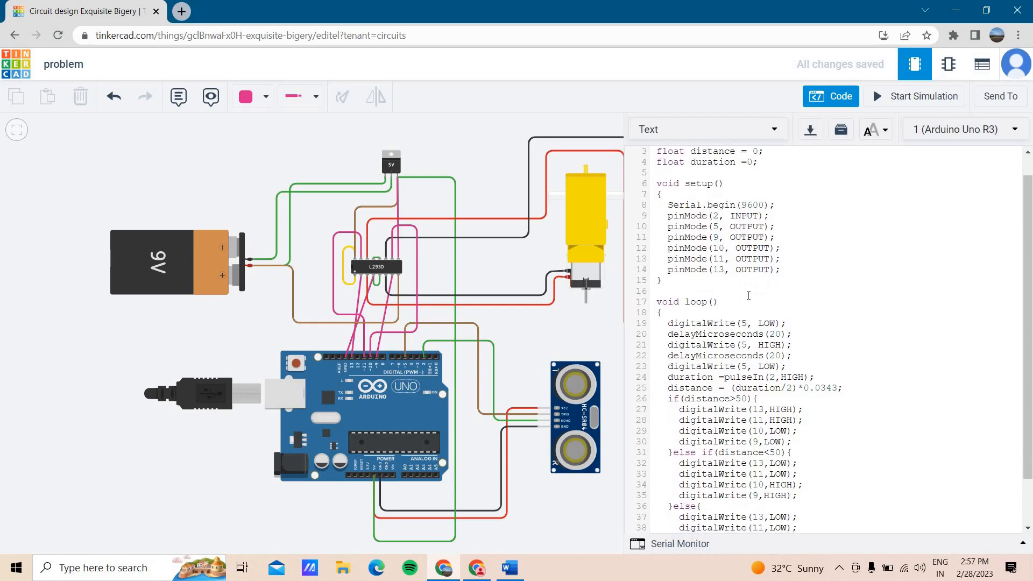
scroll(749, 295, down, 1)
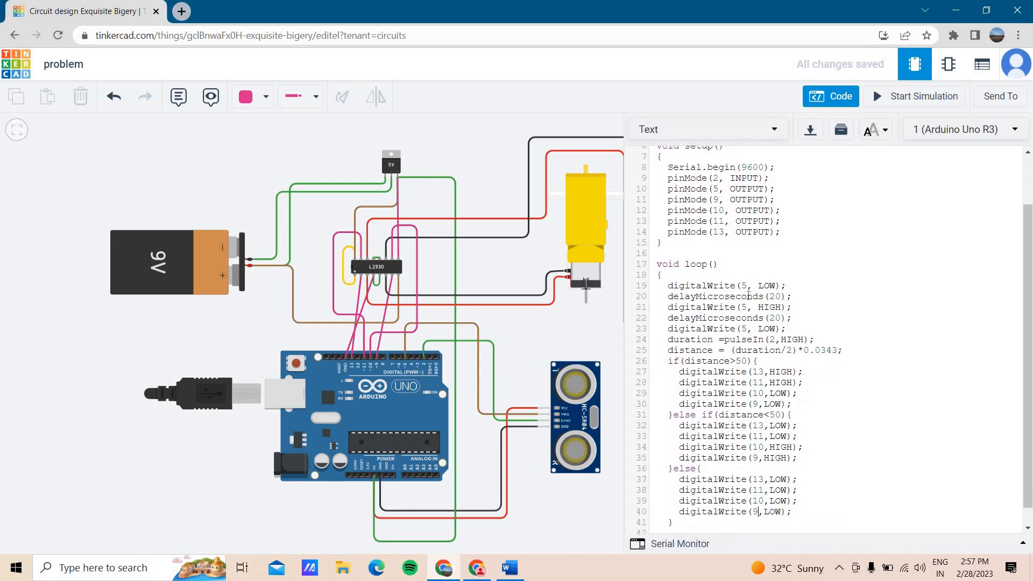
scroll(749, 296, down, 1)
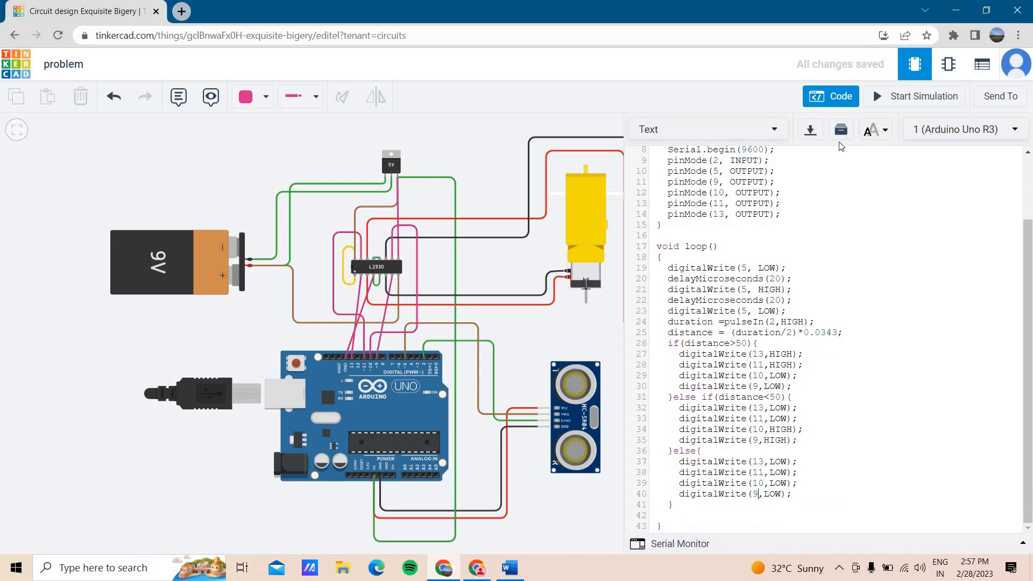
click(833, 105)
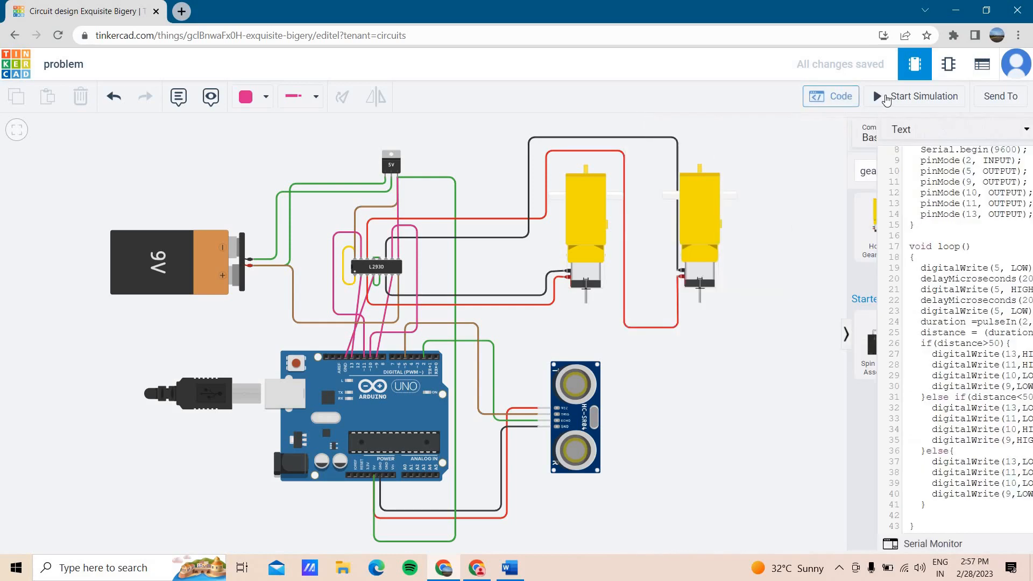
click(888, 100)
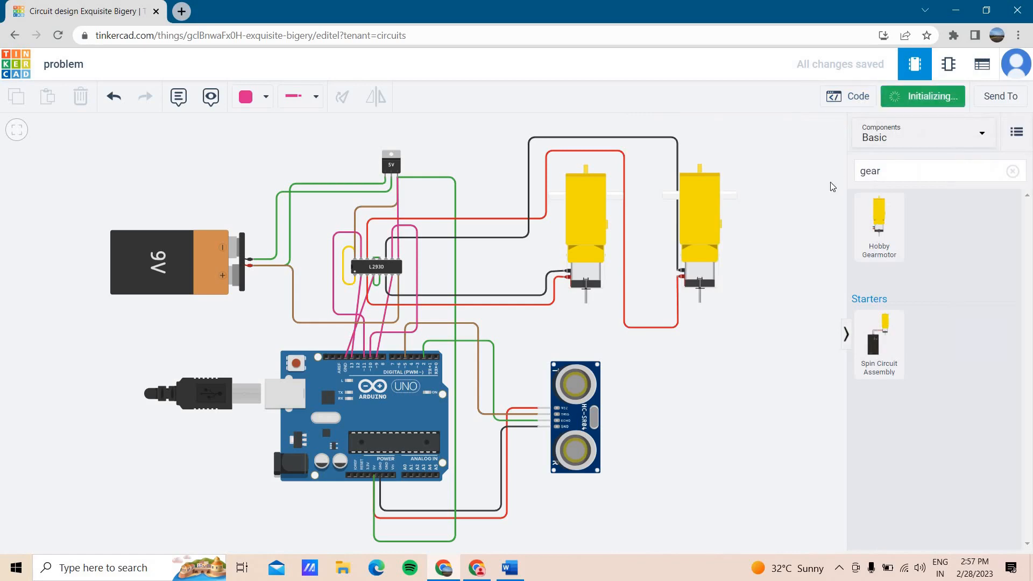
Test the ultrasonic sensor by moving its target to about 40 cm and out to about 122 cm, and stop the simulation.
click(583, 412)
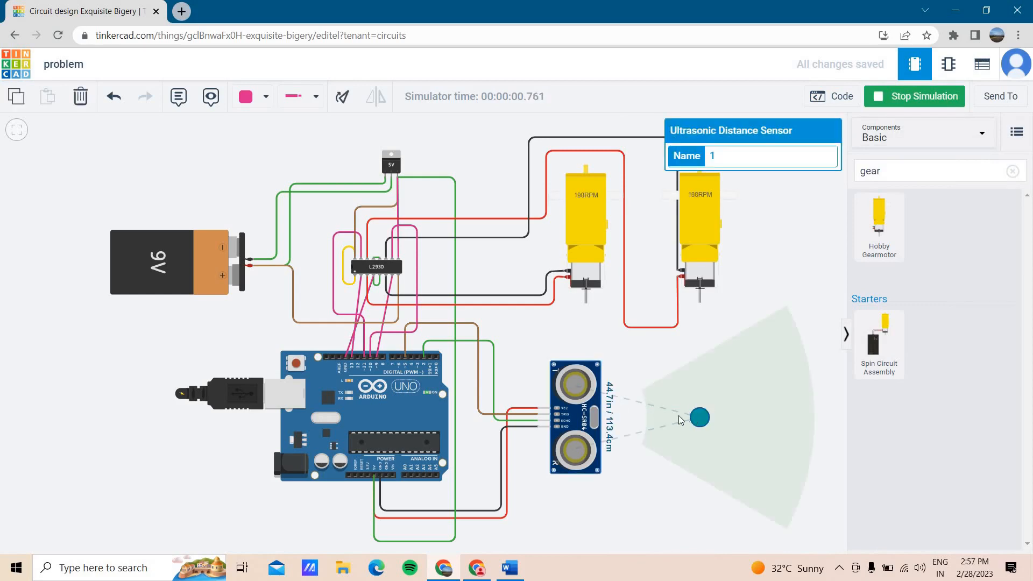
drag(692, 416, 662, 420)
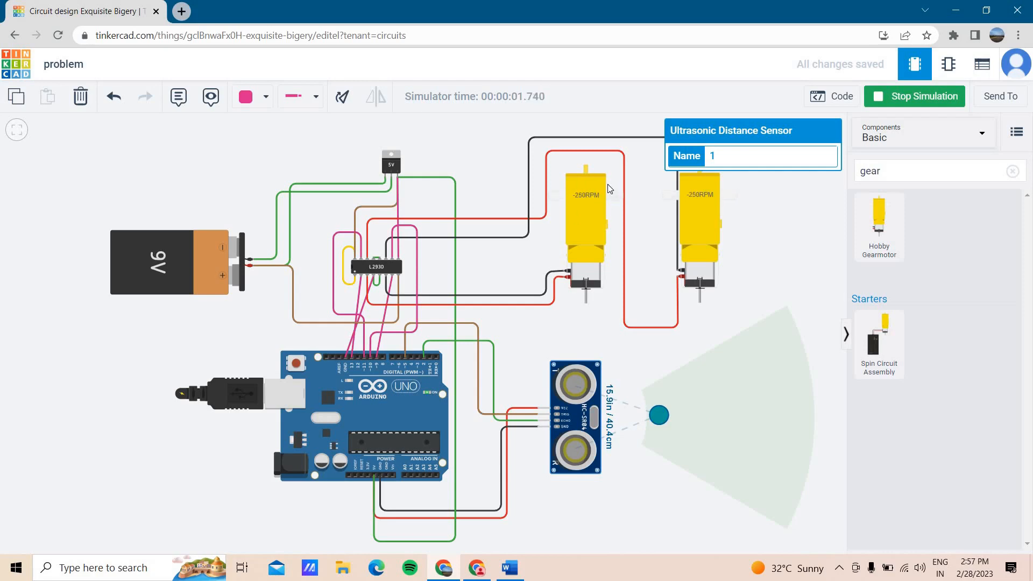
drag(662, 419, 709, 420)
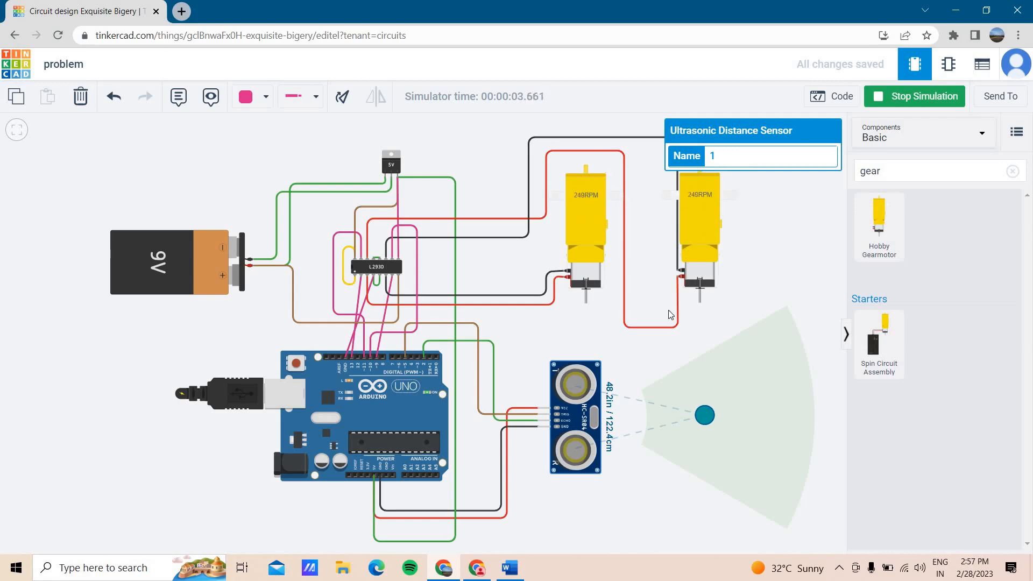
click(912, 95)
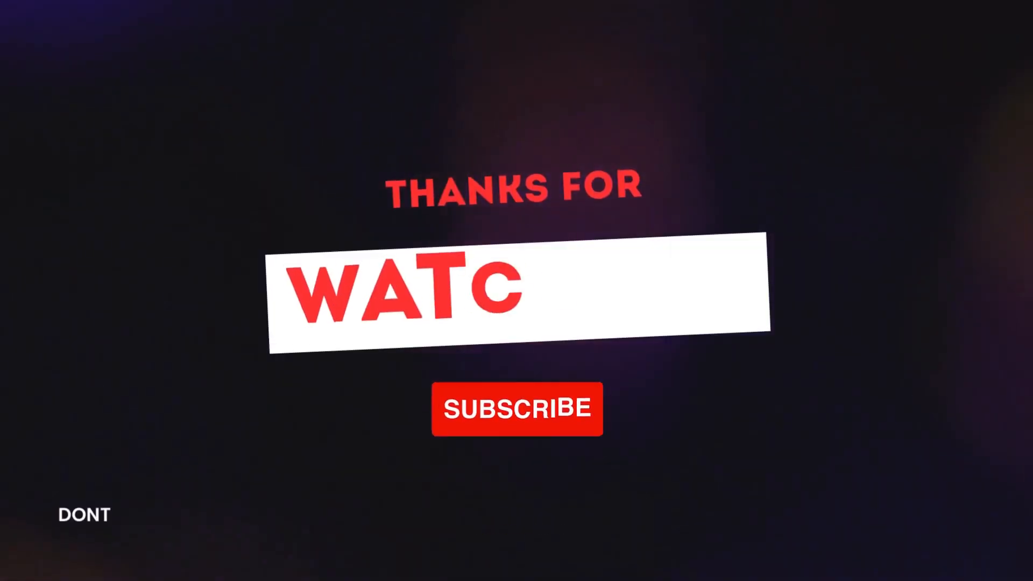